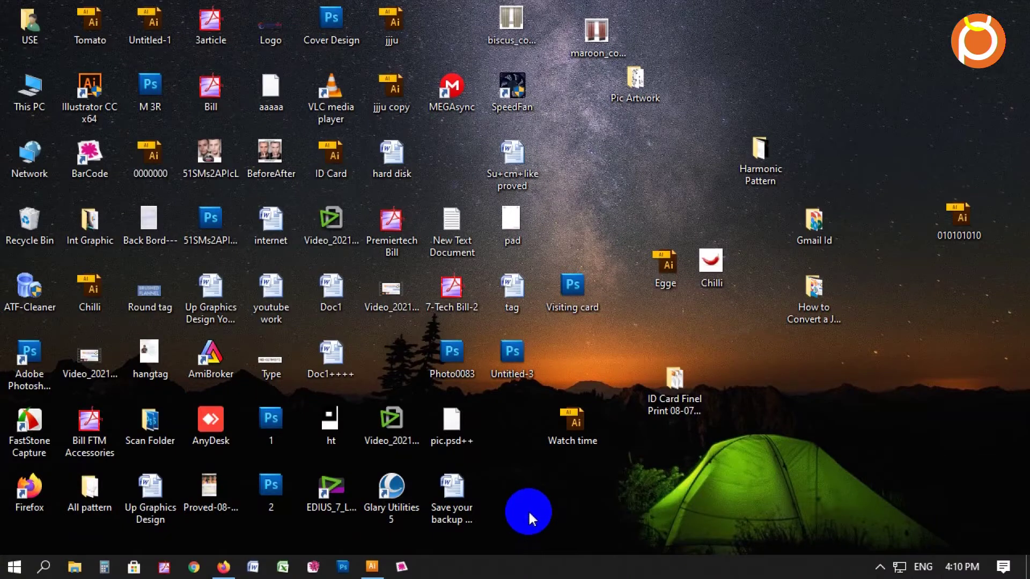
# Step: Bring the Illustrator window with Visiting Card.ai back on screen from the taskbar
pyautogui.click(372, 567)
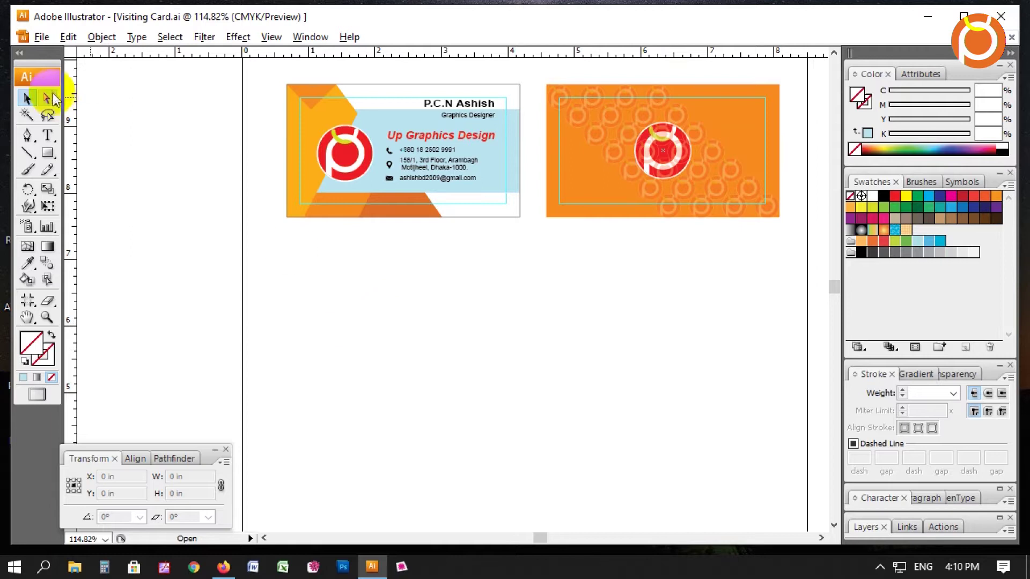
# Step: Draw a rectangle below the finished cards sized to 3.5 × 2 inches
pyautogui.click(491, 212)
pyautogui.click(594, 326)
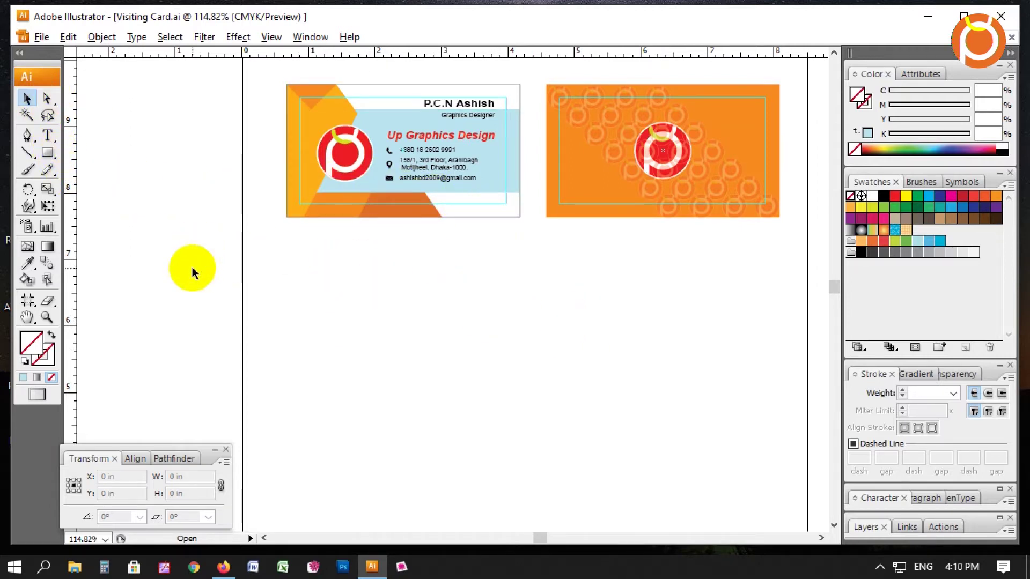
pyautogui.click(48, 153)
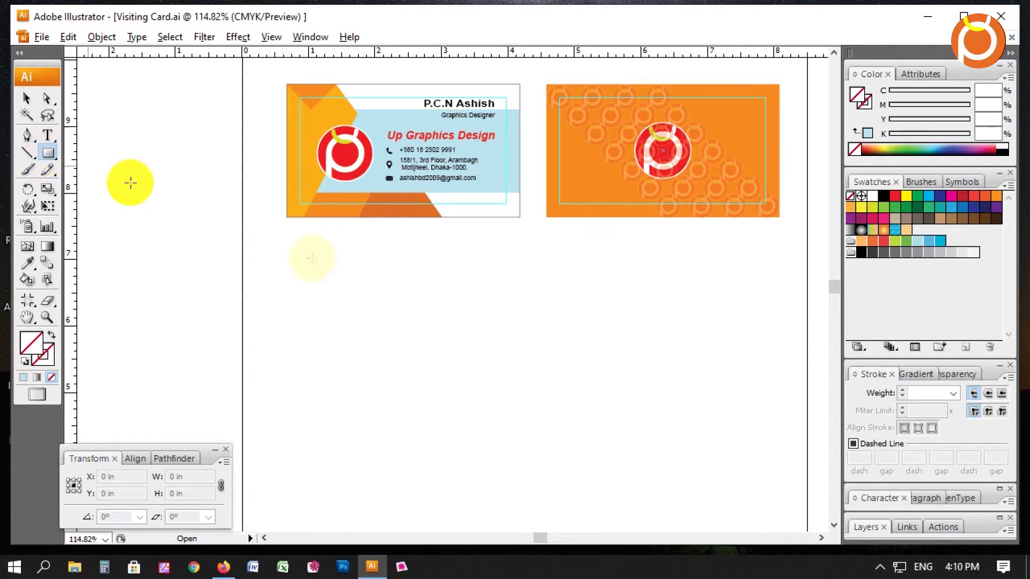
pyautogui.moveTo(304, 283)
pyautogui.mouseDown()
pyautogui.moveTo(616, 458)
pyautogui.moveTo(605, 439)
pyautogui.mouseUp()
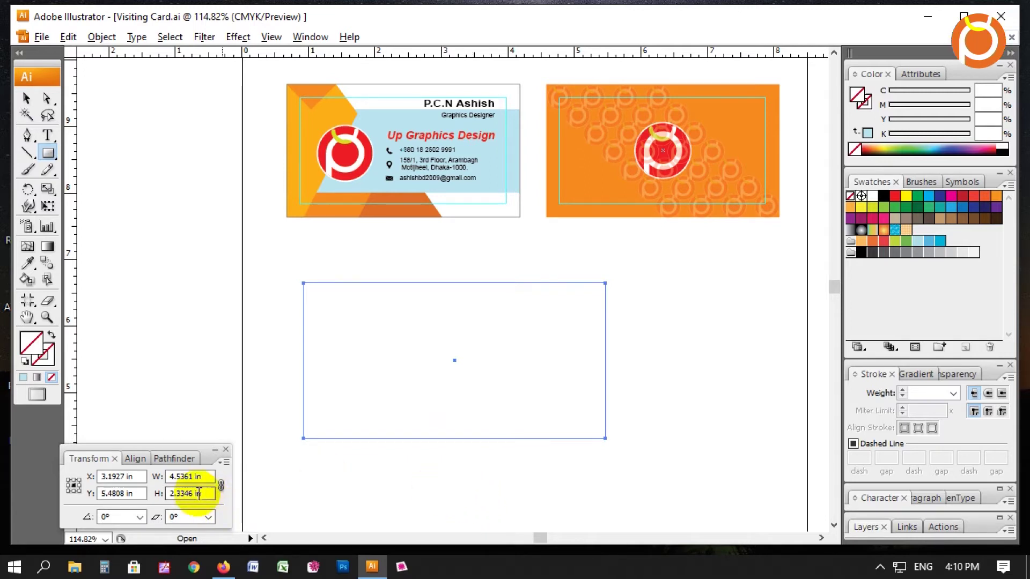
pyautogui.click(72, 472)
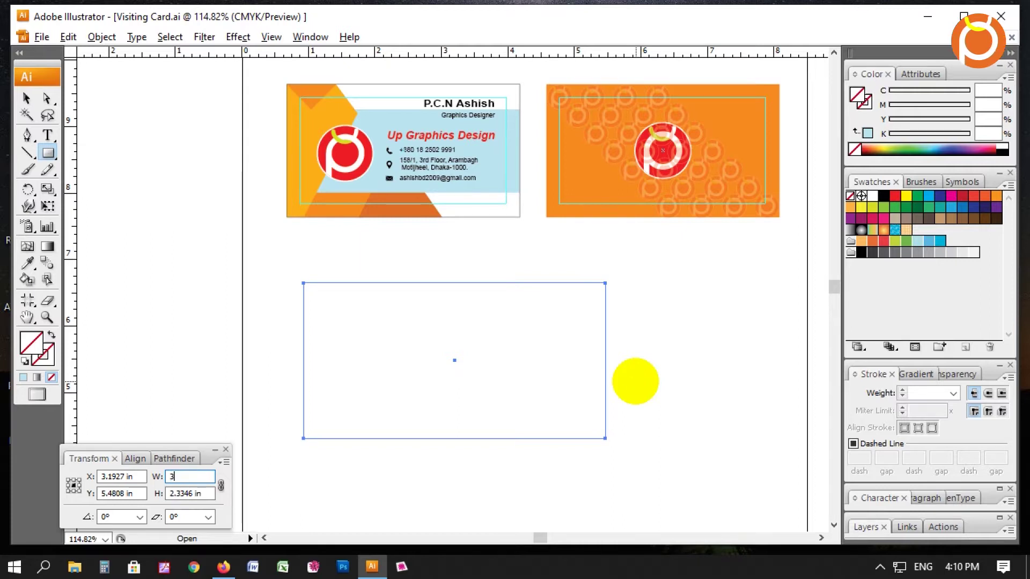
pyautogui.click(190, 477)
pyautogui.write('.5')
pyautogui.press('Tab')
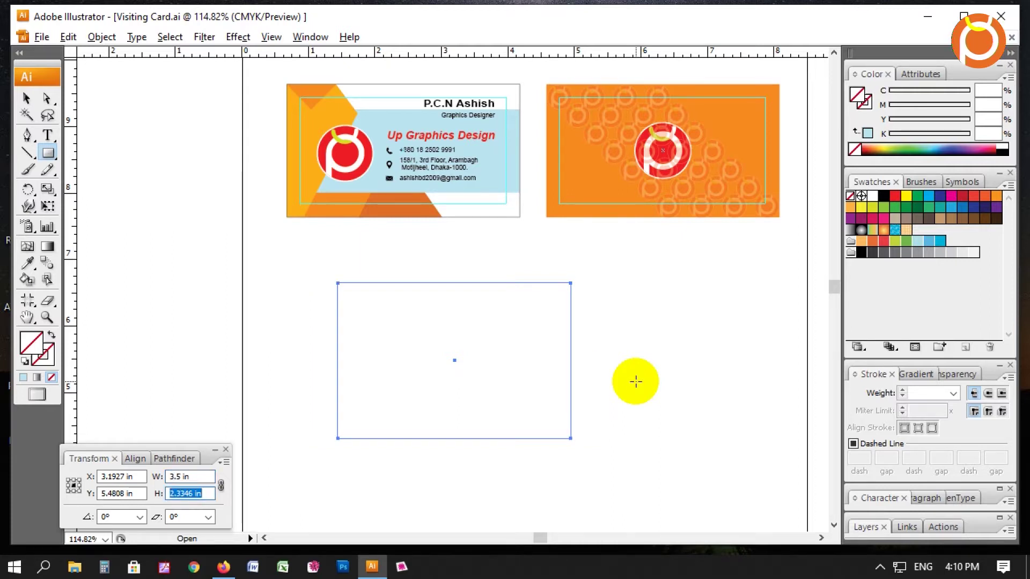
pyautogui.write('2')
pyautogui.press('Return')
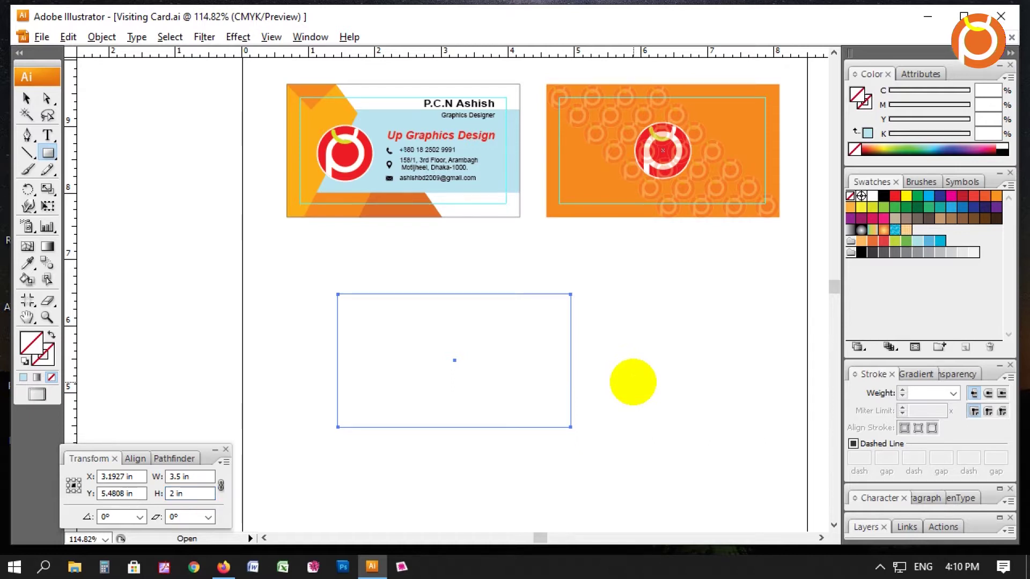
pyautogui.press('v')
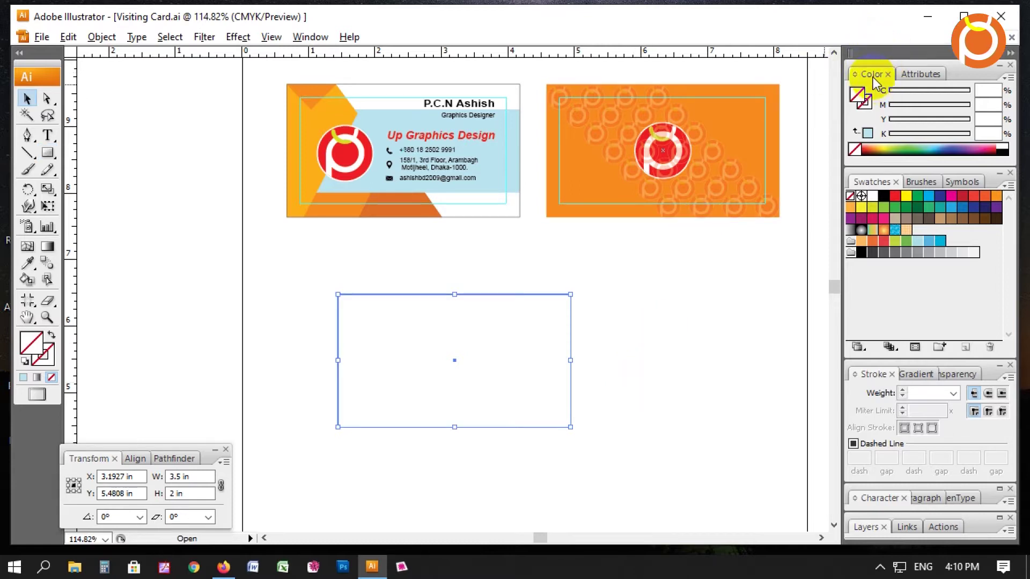
# Step: Give the new rectangle a black stroke from Swatches
pyautogui.click(870, 105)
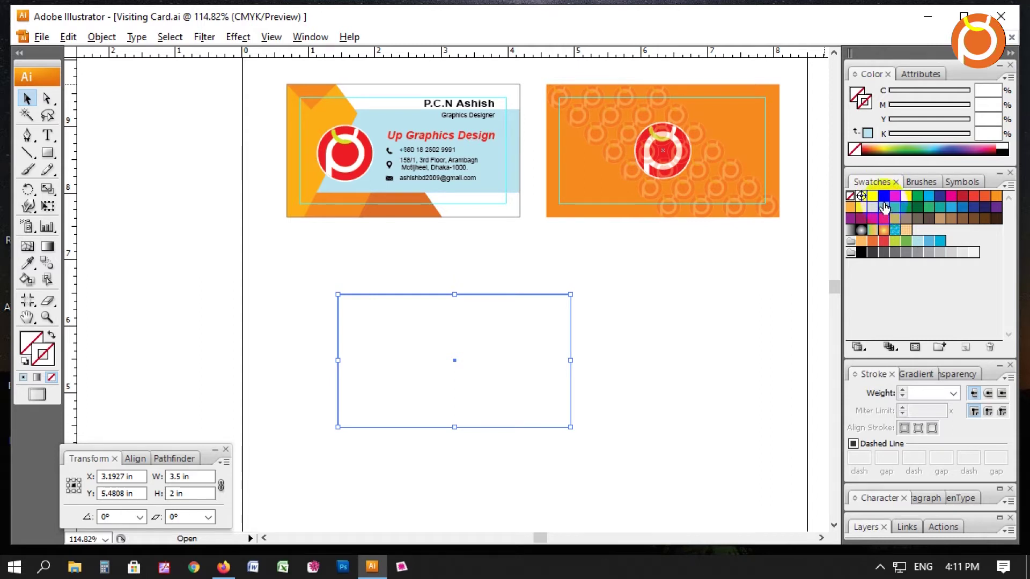
pyautogui.click(884, 196)
pyautogui.click(638, 302)
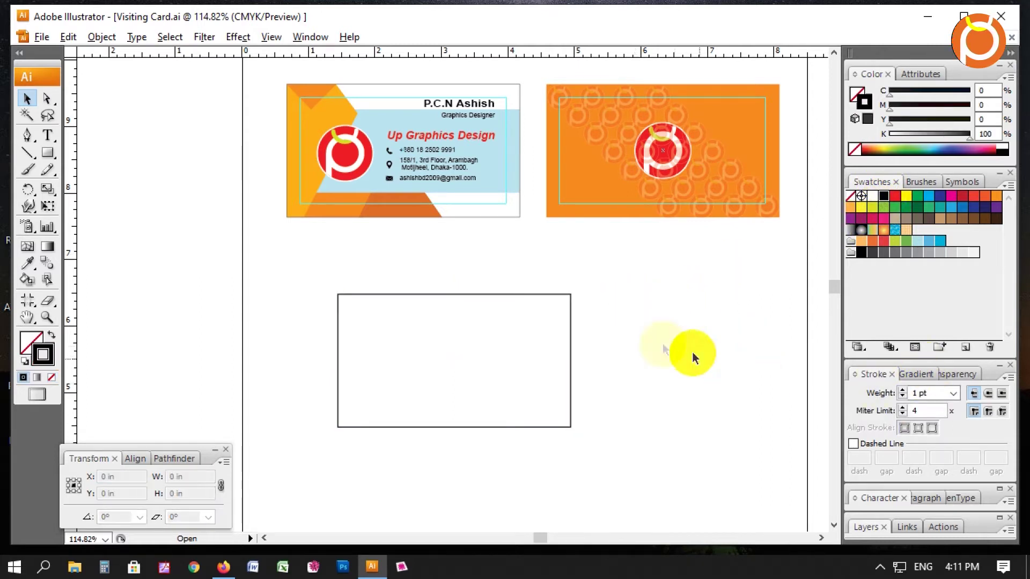
pyautogui.moveTo(698, 352); pyautogui.dragTo(532, 292)
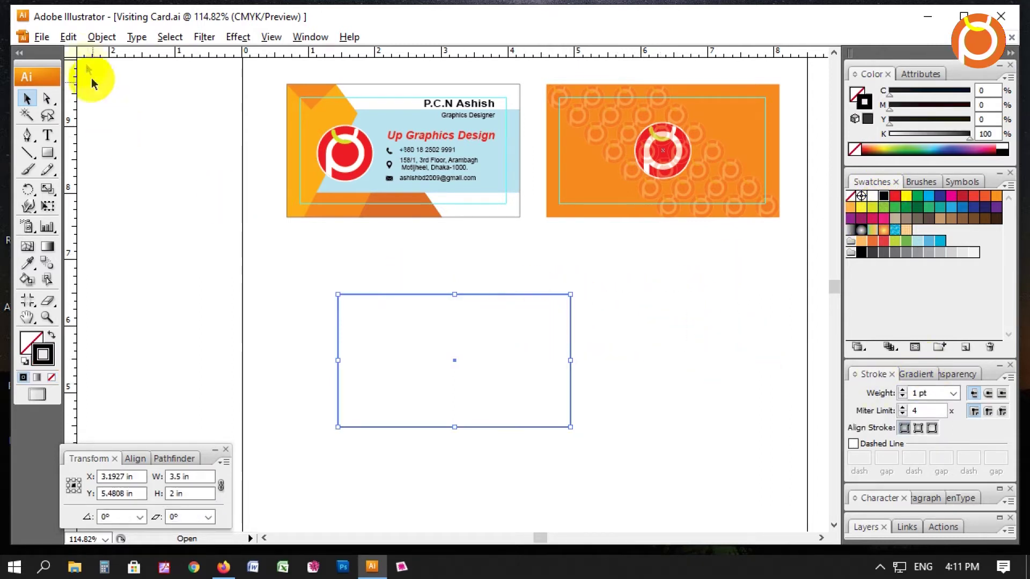
pyautogui.moveTo(315, 271); pyautogui.dragTo(447, 379)
# Step: Copy the rectangle and paste a duplicate in front of it
pyautogui.click(68, 37)
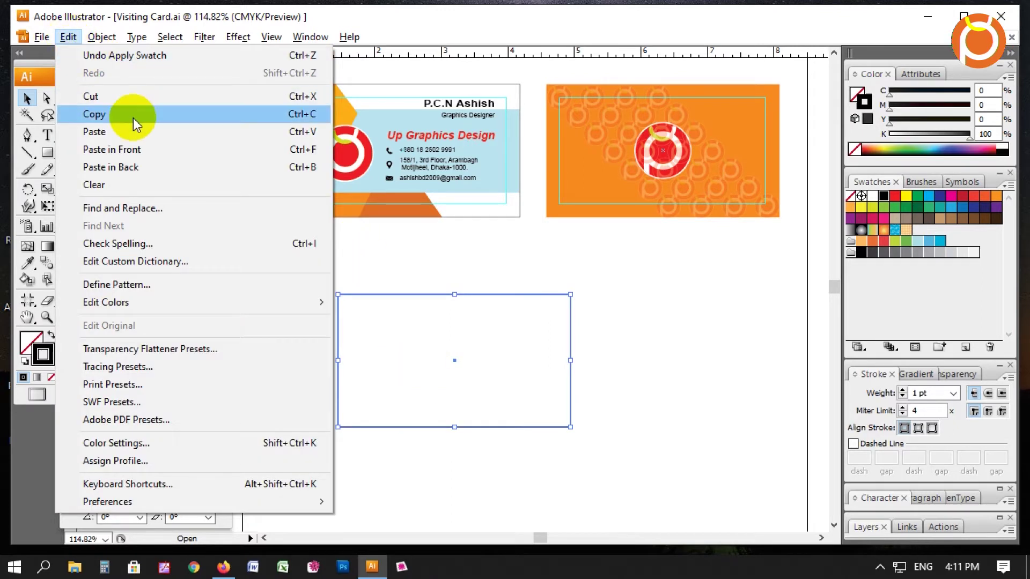
pyautogui.click(135, 123)
pyautogui.click(68, 37)
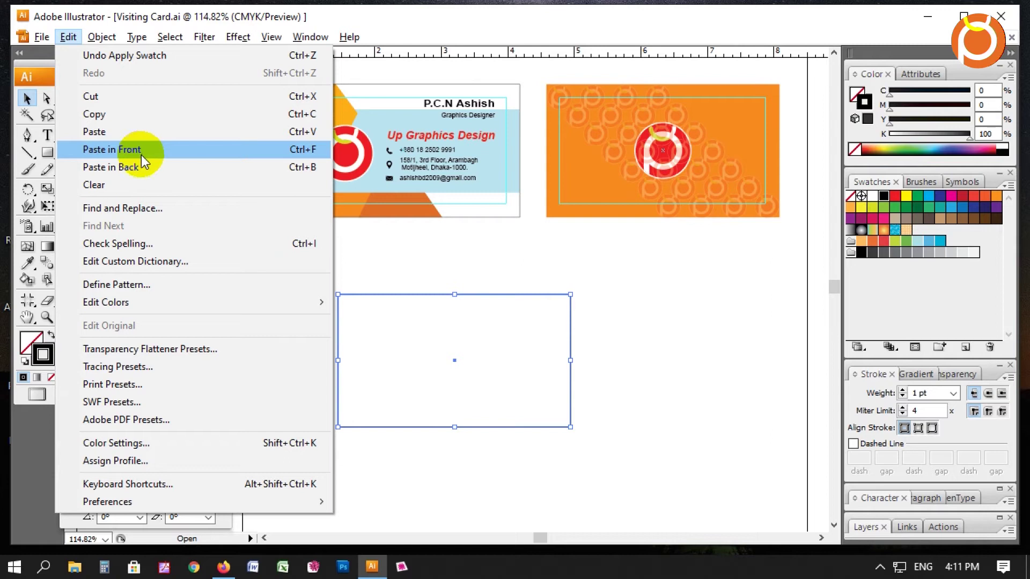
pyautogui.click(141, 150)
pyautogui.click(606, 325)
# Step: Resize the pasted copy to 3.1 × 1.6 inches as an inner margin
pyautogui.click(572, 335)
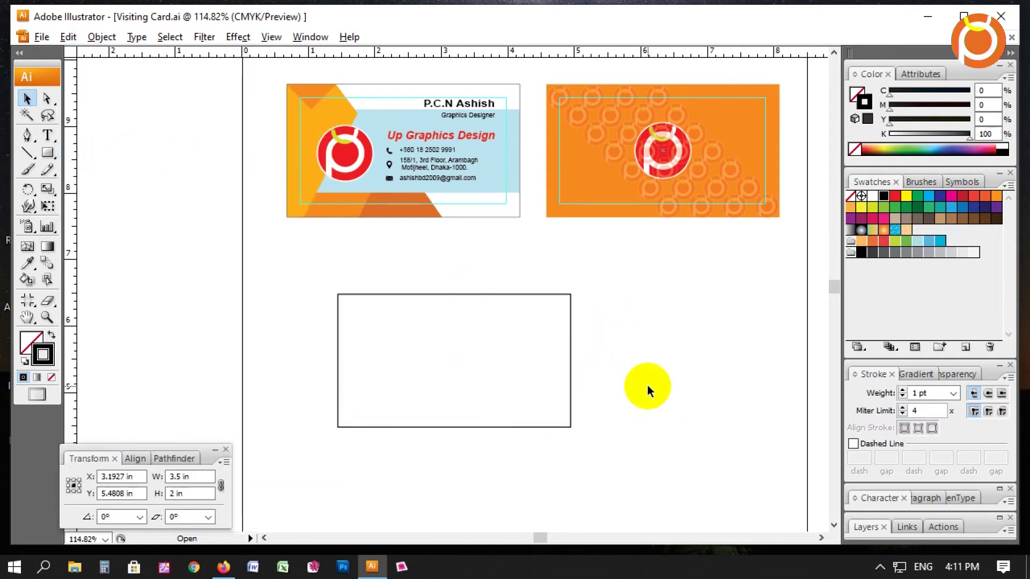
pyautogui.click(516, 427)
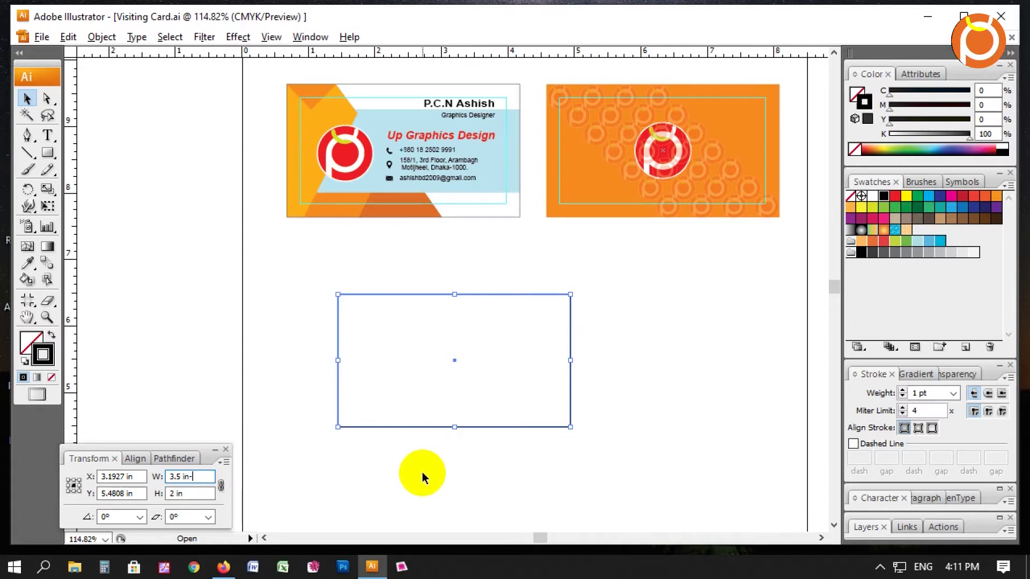
pyautogui.write('-0.4')
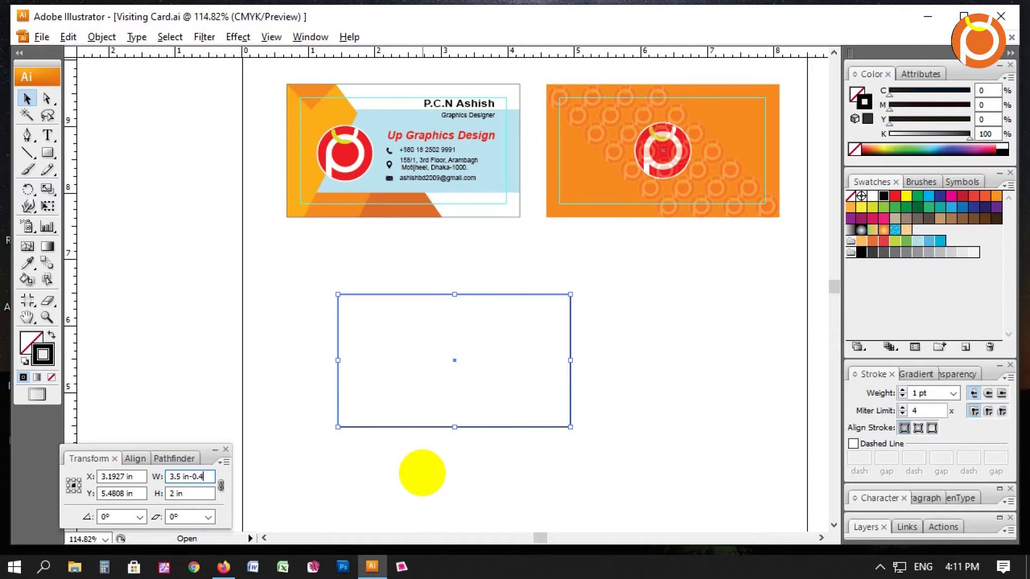
pyautogui.press('Return')
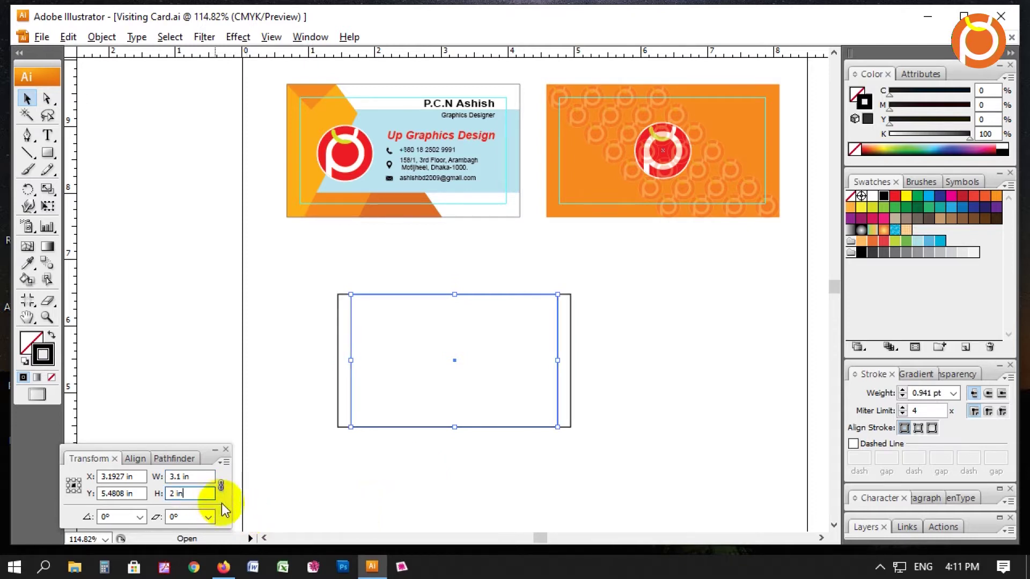
pyautogui.write('1.6')
pyautogui.press('Return')
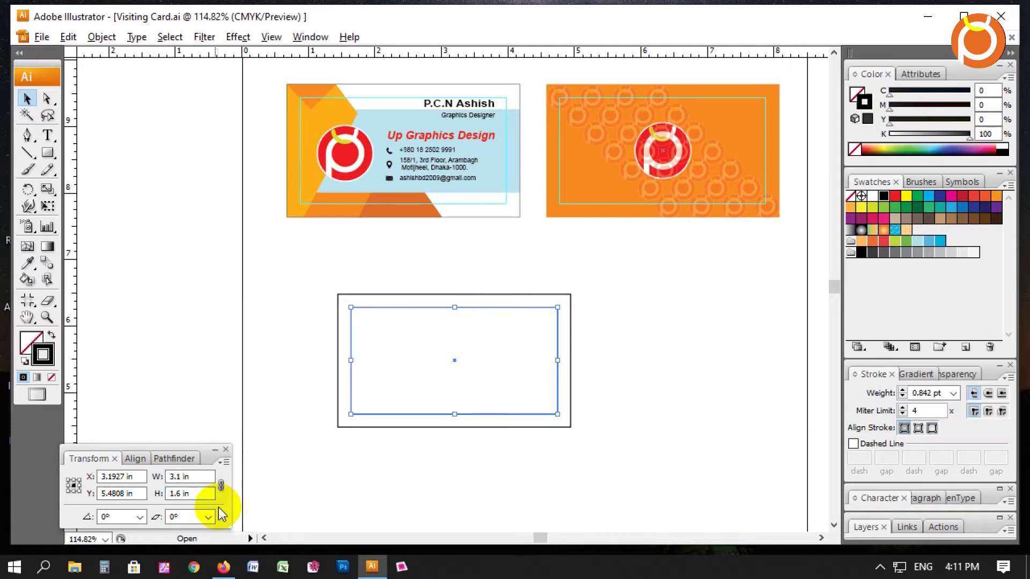
pyautogui.click(560, 325)
pyautogui.click(556, 326)
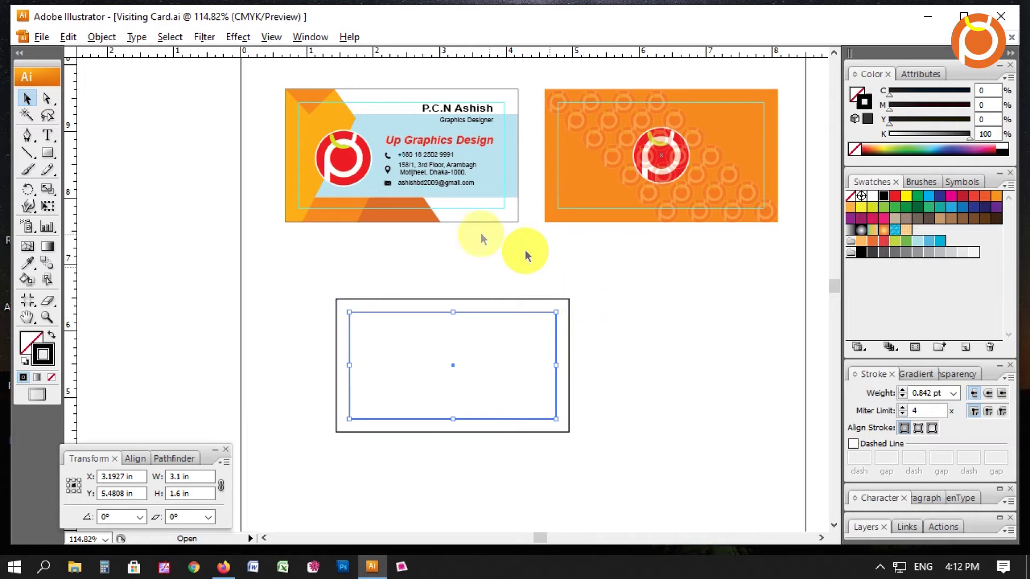
# Step: Convert the inner 3.1 × 1.6 inch rectangle into a guide
pyautogui.click(272, 37)
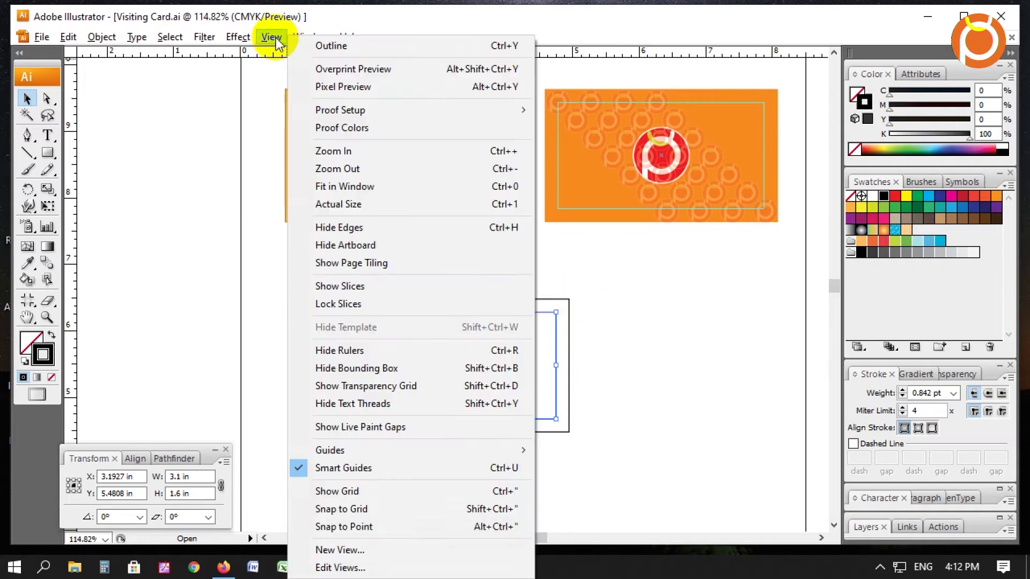
pyautogui.moveTo(330, 451)
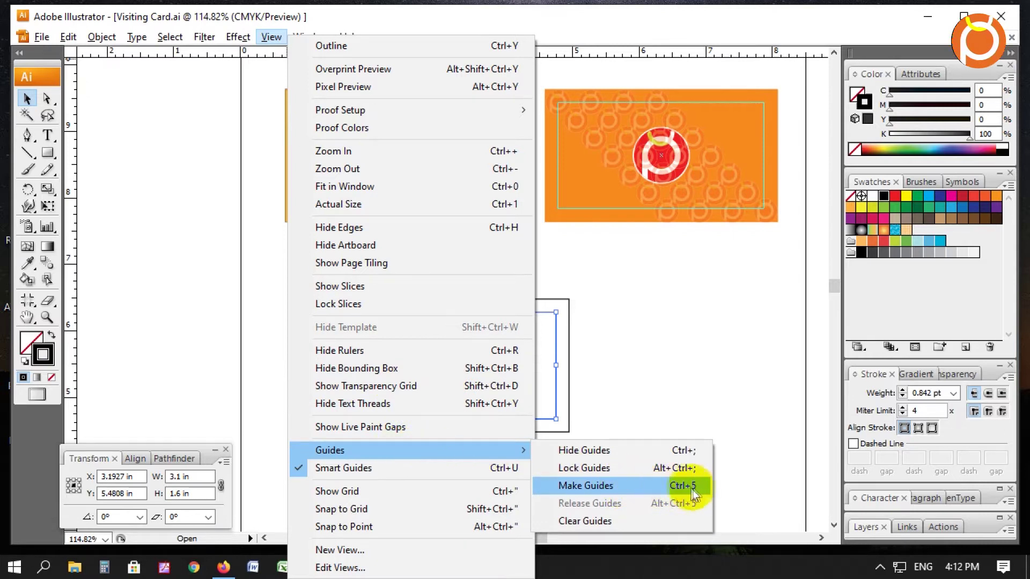
pyautogui.click(696, 489)
pyautogui.moveTo(298, 257); pyautogui.dragTo(692, 482)
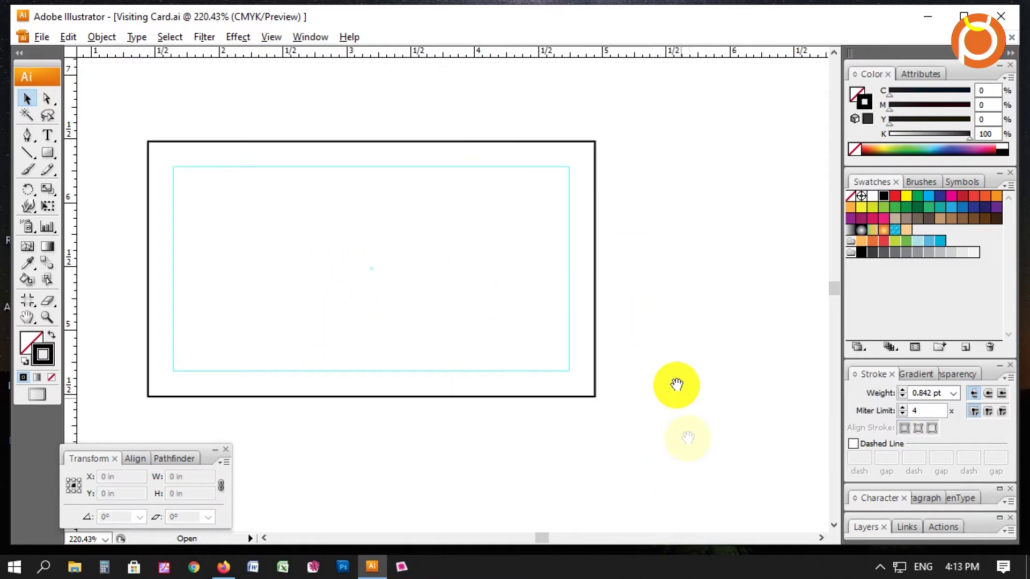
pyautogui.hotkey('ctrl', '1')
pyautogui.press('Tab')
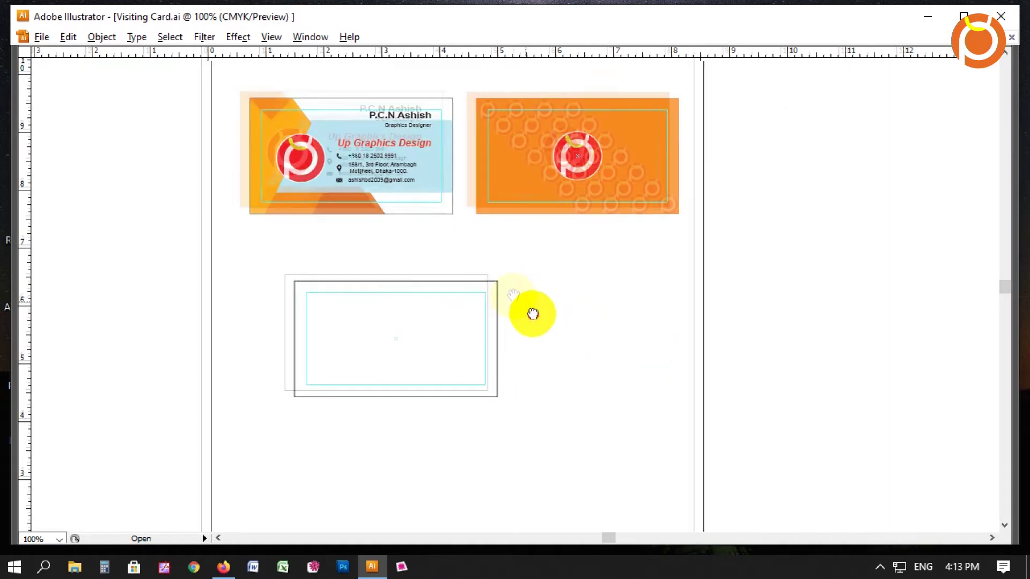
pyautogui.moveTo(270, 229); pyautogui.dragTo(705, 482)
pyautogui.moveTo(646, 340); pyautogui.dragTo(616, 426)
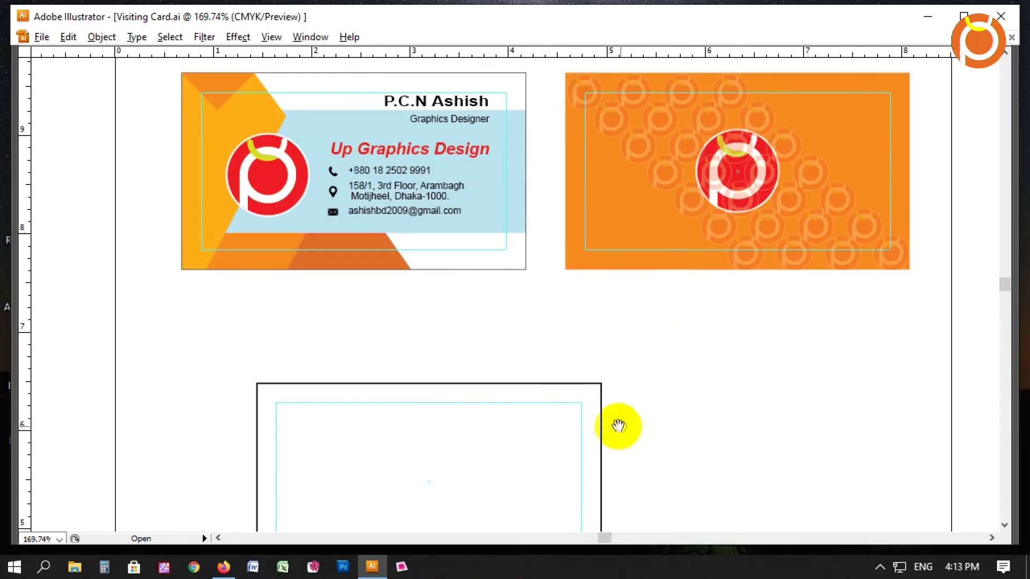
pyautogui.moveTo(689, 349)
pyautogui.mouseDown()
pyautogui.moveTo(678, 301)
pyautogui.moveTo(694, 306)
pyautogui.mouseUp()
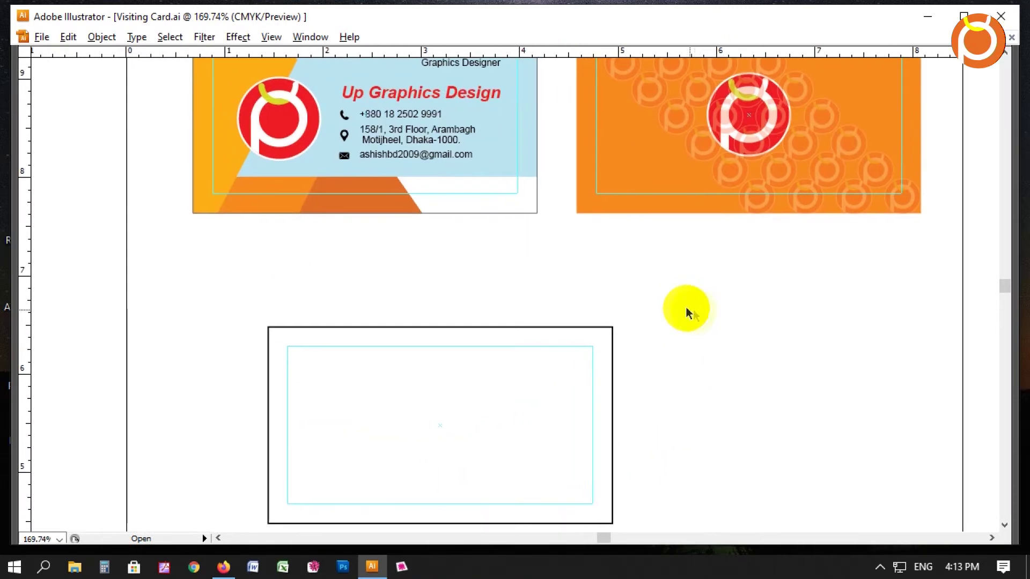
pyautogui.hotkey('ctrl', '-')
# Step: Copy the outer card rectangle and paste a duplicate in front
pyautogui.moveTo(570, 300); pyautogui.dragTo(641, 340)
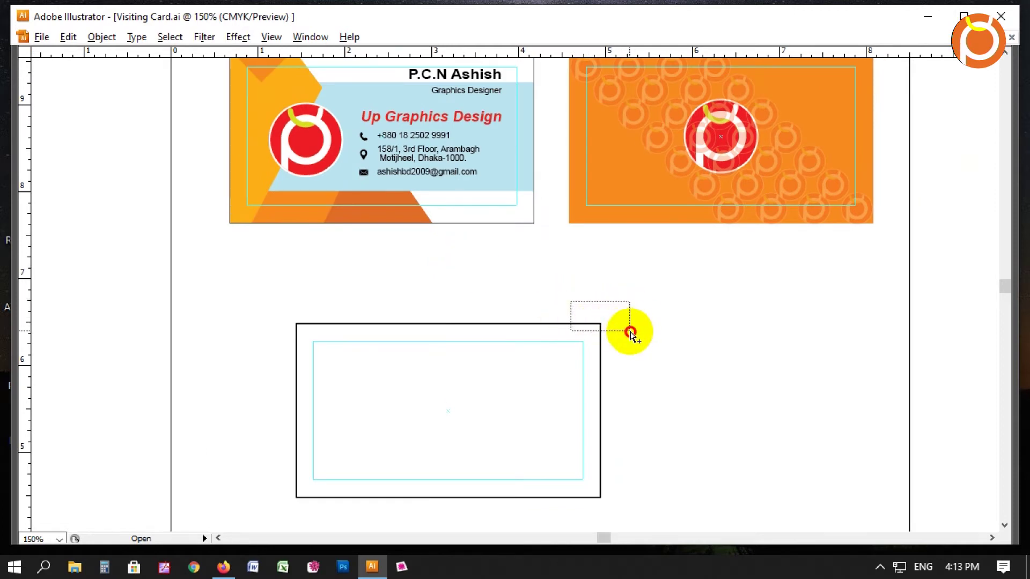
pyautogui.click(71, 38)
pyautogui.click(118, 114)
pyautogui.click(69, 37)
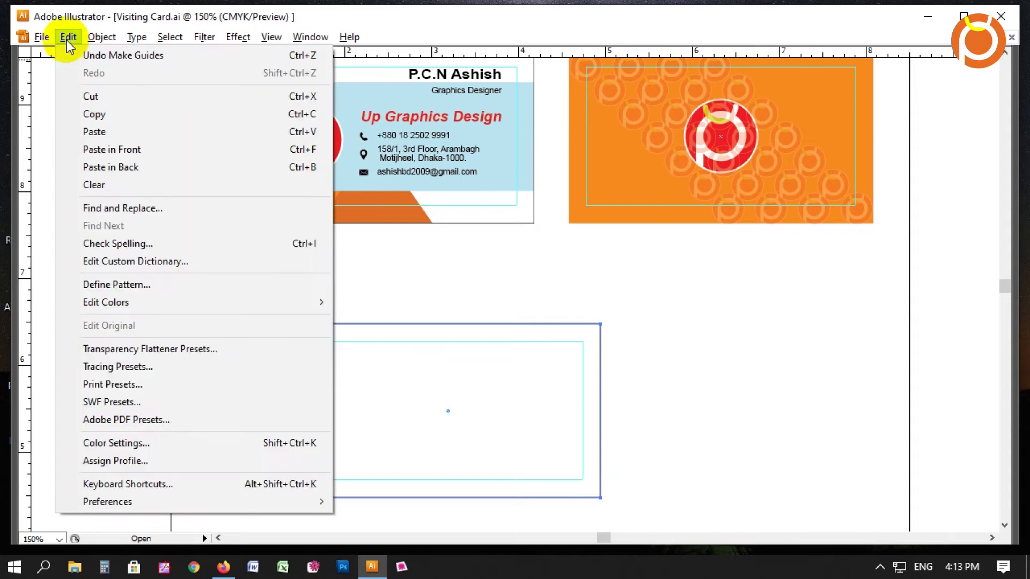
pyautogui.click(129, 149)
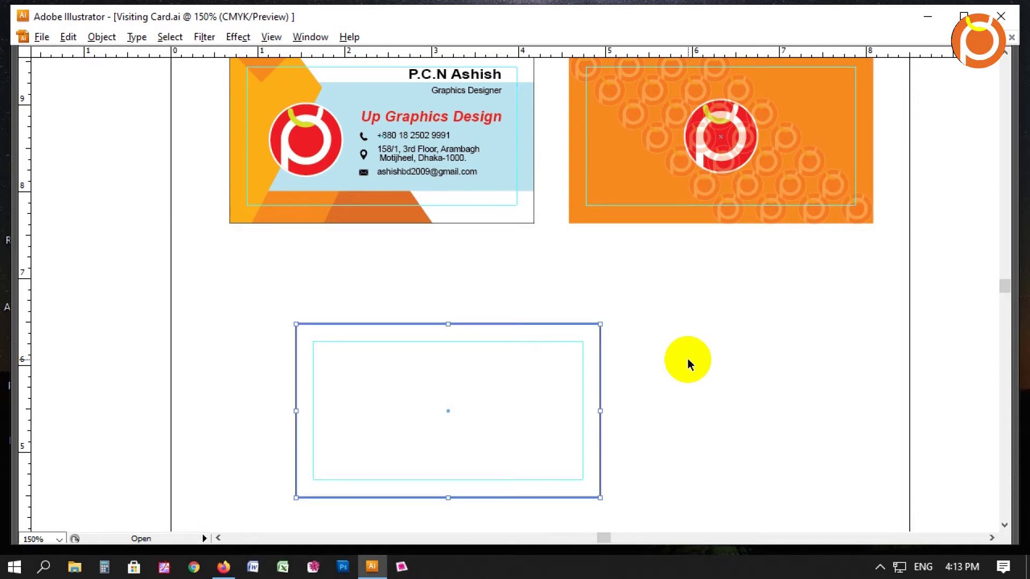
# Step: Set the duplicated band's height to 1.25 inches
pyautogui.hotkey('ctrl', '-')
pyautogui.hotkey('ctrl', '-')
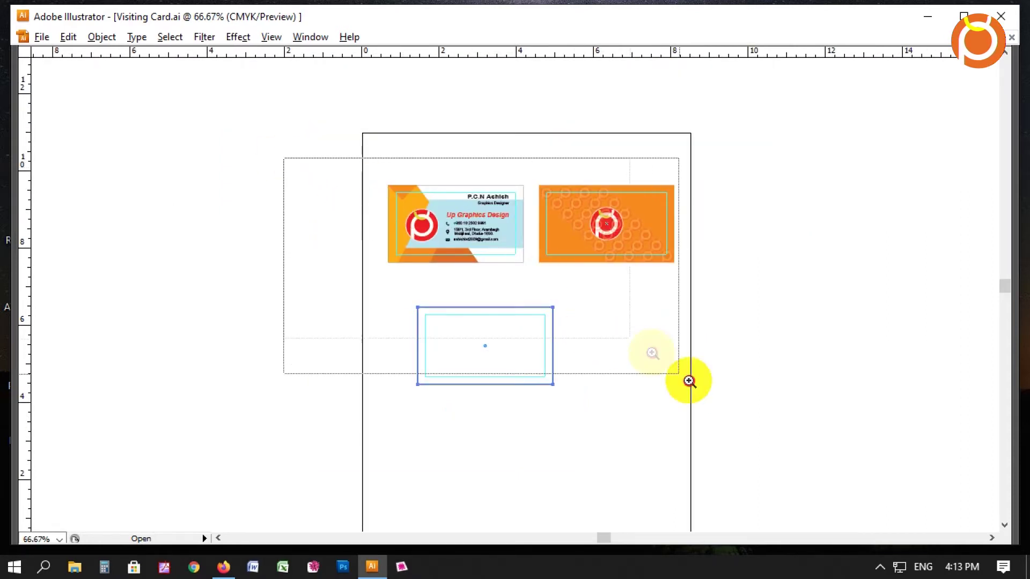
pyautogui.moveTo(283, 156); pyautogui.dragTo(687, 382)
pyautogui.press('Tab')
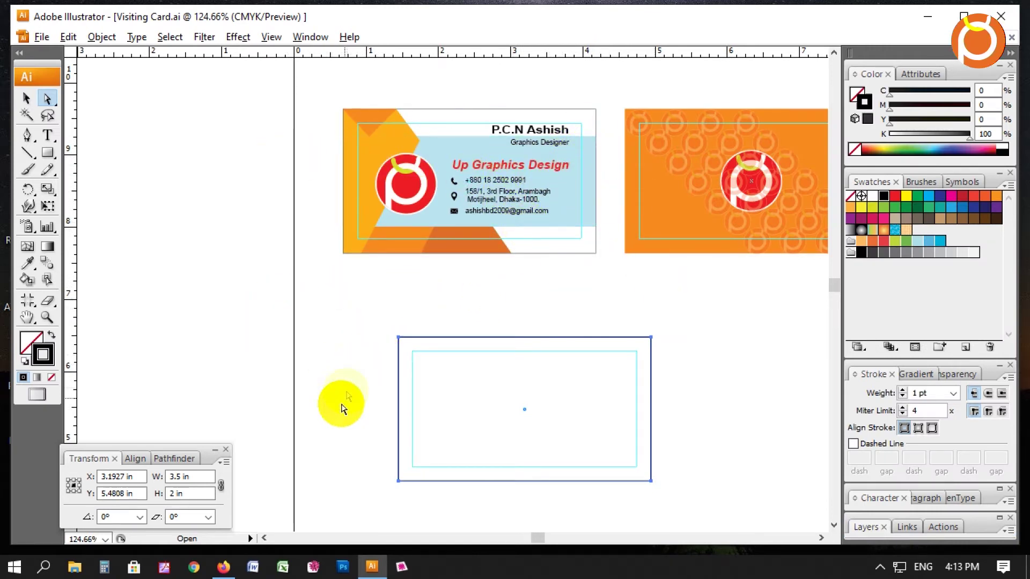
pyautogui.click(159, 496)
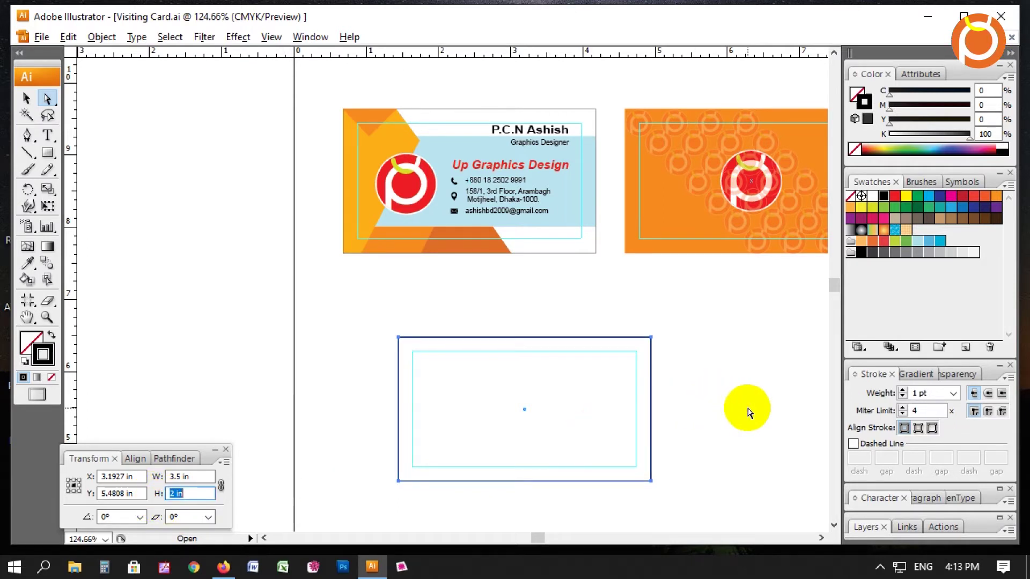
pyautogui.write('1.25')
pyautogui.press('Return')
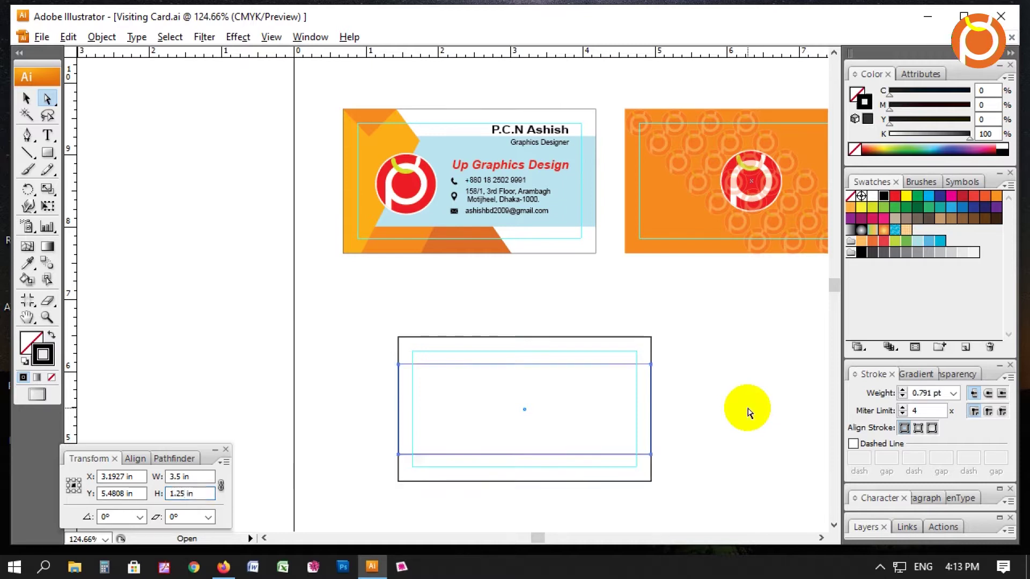
# Step: Snap the blank card's corner to the front card's bottom-left corner, directly beneath it
pyautogui.click(677, 352)
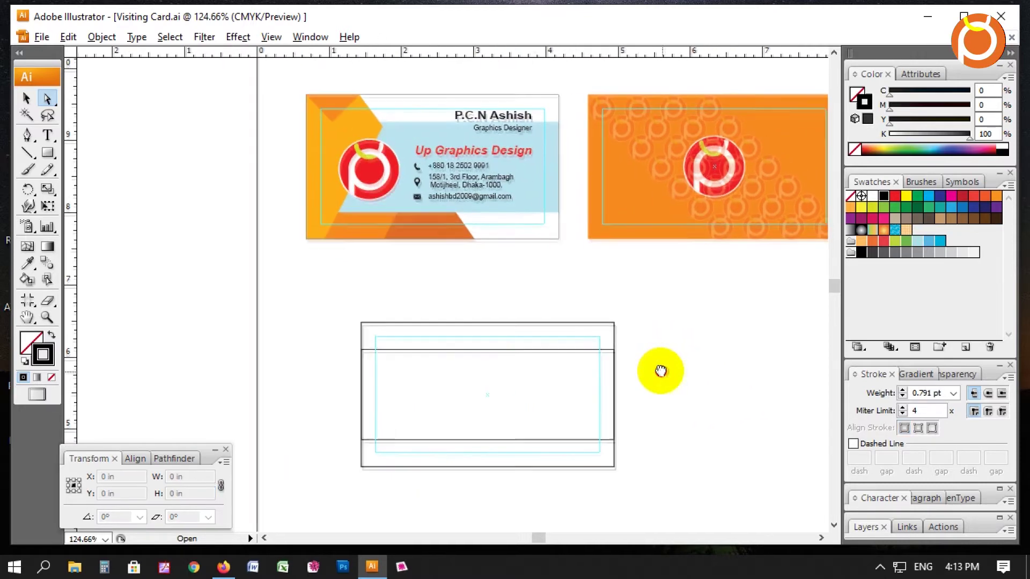
pyautogui.keyDown('alt'); pyautogui.click(418, 306); pyautogui.keyUp('alt')
pyautogui.moveTo(453, 272); pyautogui.dragTo(685, 443)
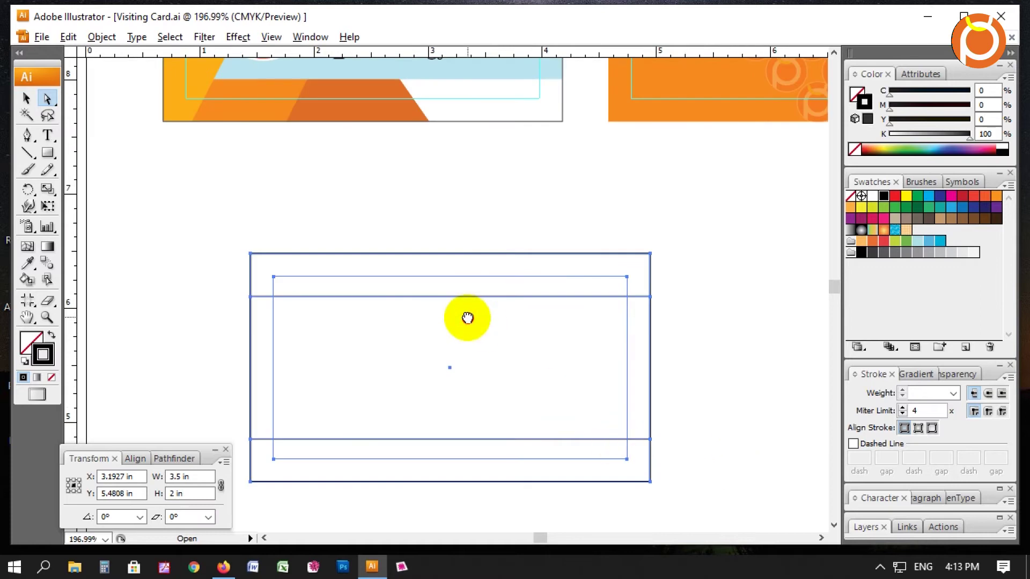
pyautogui.moveTo(408, 364); pyautogui.dragTo(321, 231)
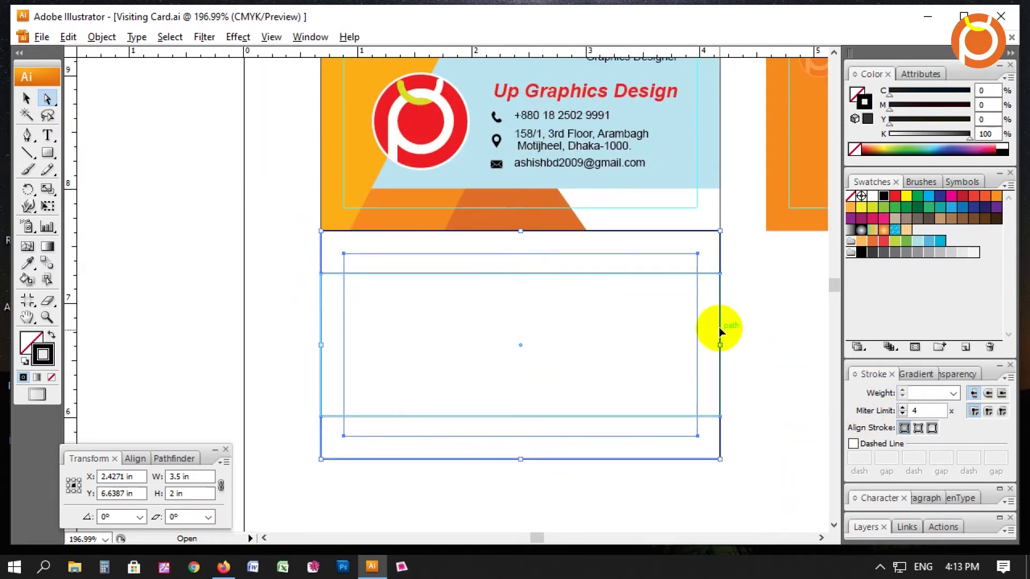
pyautogui.click(741, 306)
pyautogui.scroll(1, 759, 350)
pyautogui.press('Tab')
pyautogui.scroll(1, 768, 356)
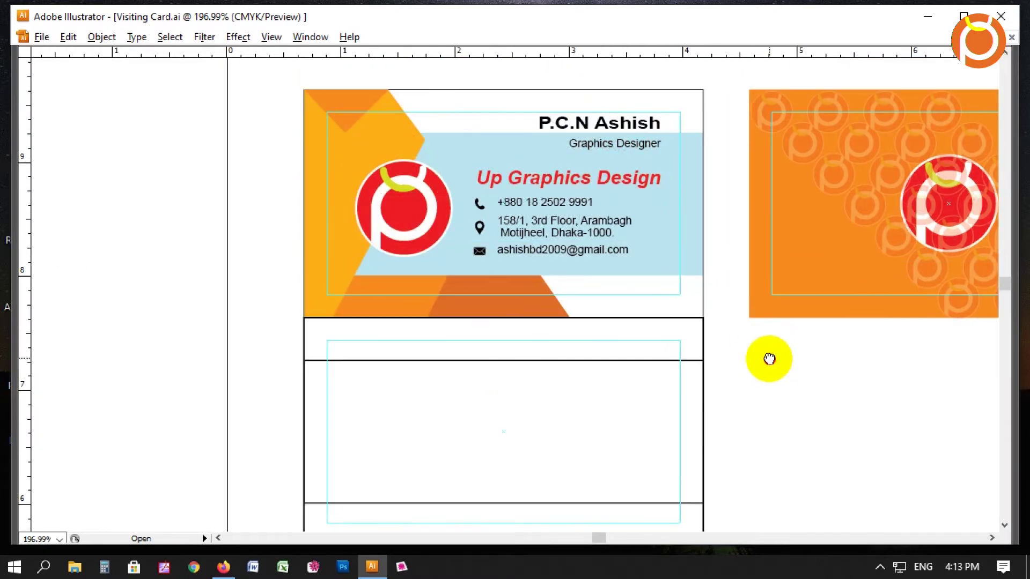
pyautogui.scroll(-1, 769, 356)
pyautogui.scroll(1, 762, 344)
pyautogui.keyDown('ctrl'); pyautogui.keyDown('alt'); pyautogui.click(751, 328); pyautogui.keyUp('alt'); pyautogui.keyUp('ctrl')
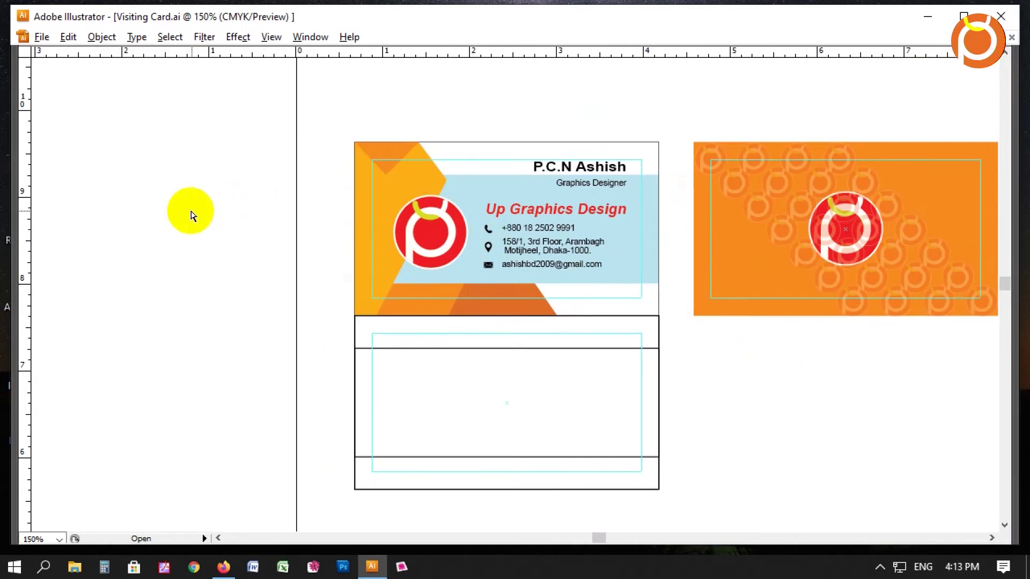
pyautogui.press('Tab')
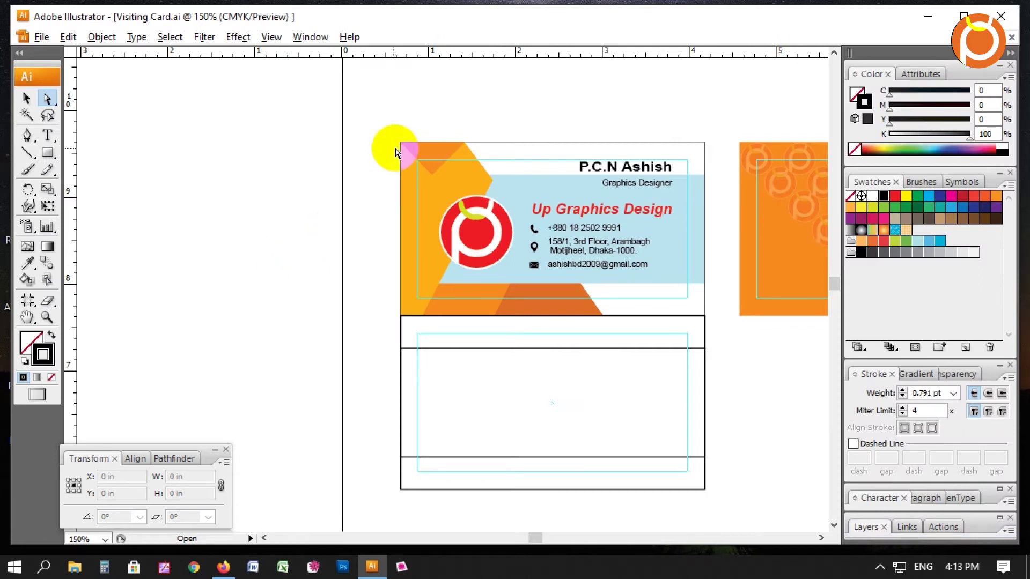
# Step: Zoom in on both cards and line a vertical guide up with the orange shape's point
pyautogui.click(28, 138)
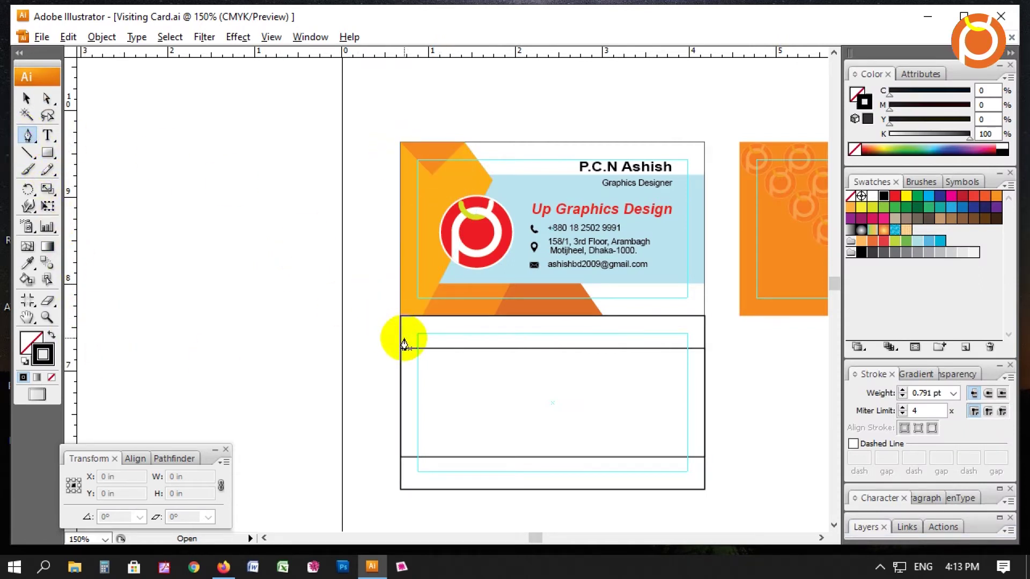
pyautogui.moveTo(297, 138); pyautogui.dragTo(772, 478)
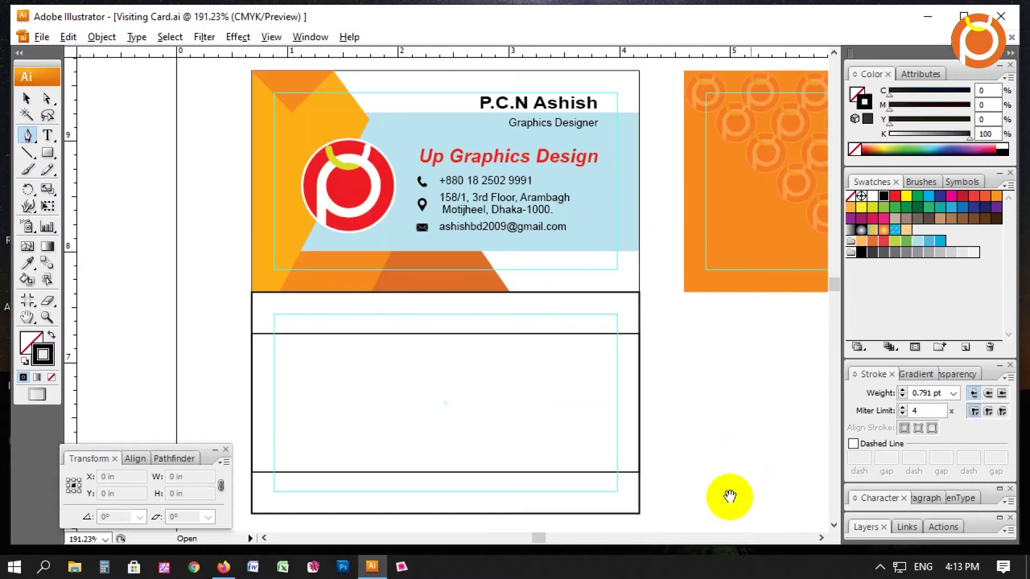
pyautogui.moveTo(553, 438); pyautogui.dragTo(558, 441)
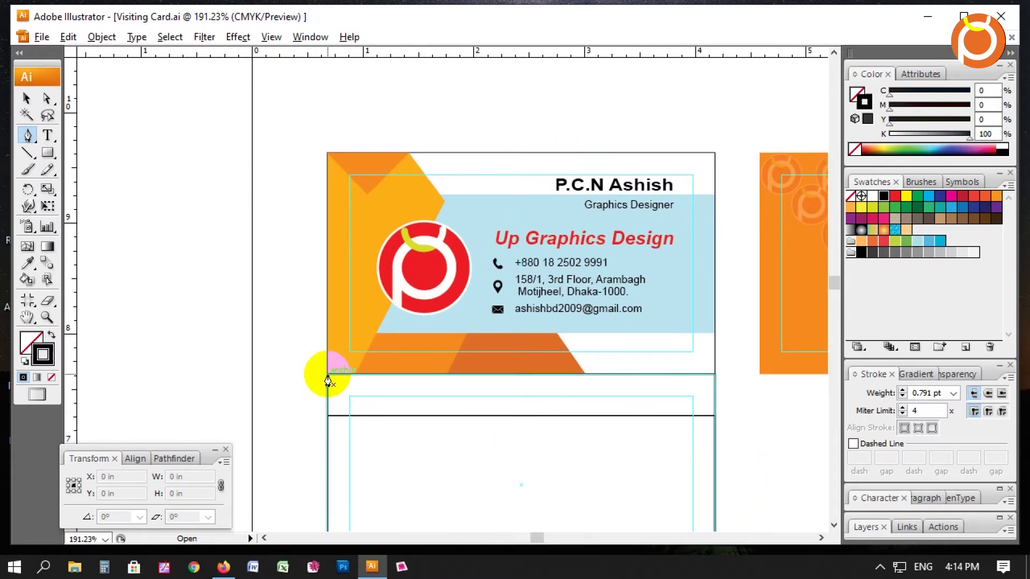
pyautogui.click(410, 154)
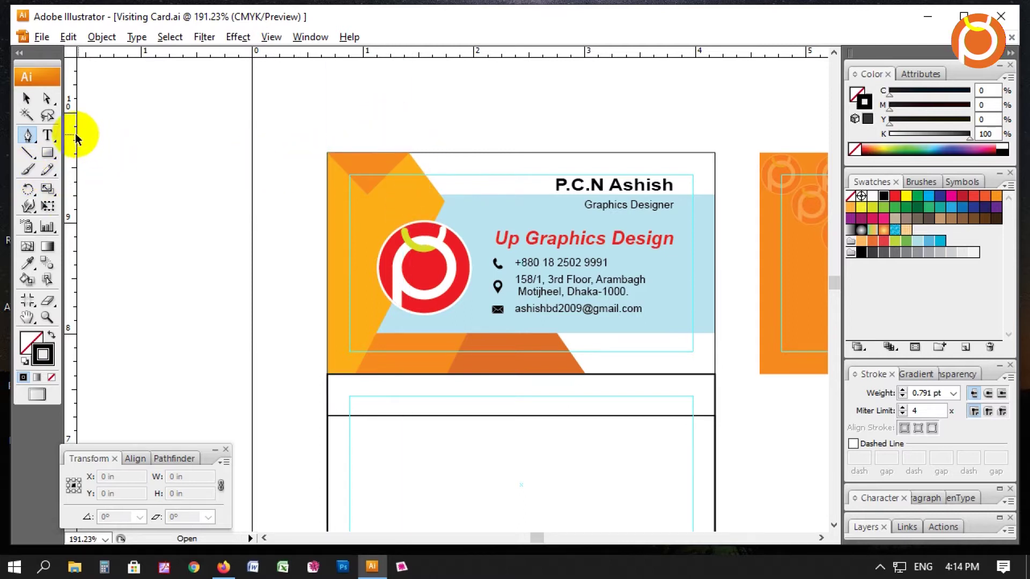
pyautogui.keyDown('ctrl'); pyautogui.click(352, 200); pyautogui.keyUp('ctrl')
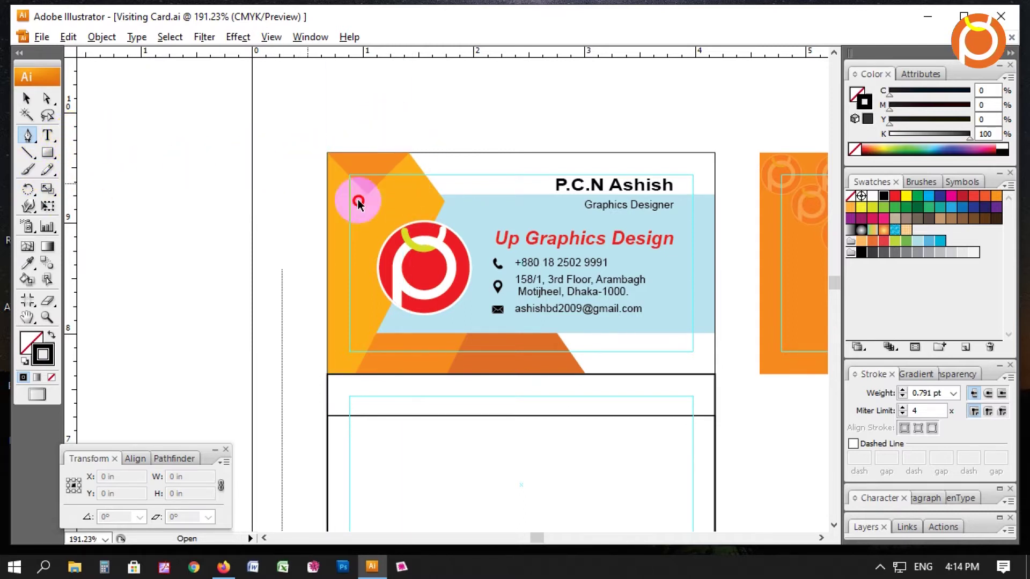
pyautogui.click(409, 156)
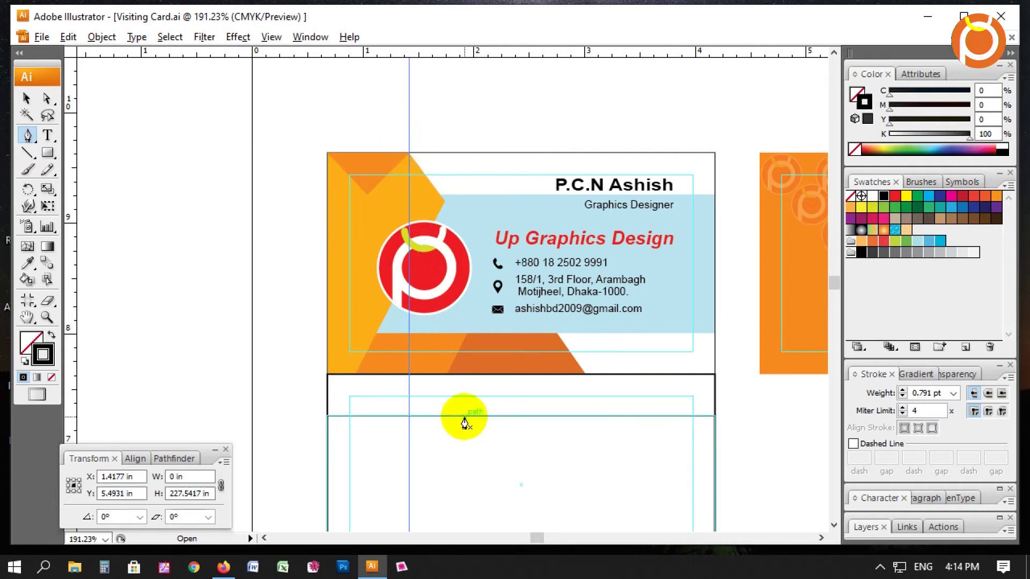
# Step: Add a second vertical guide right of the first, then frame both cards at about 167%
pyautogui.click(328, 378)
pyautogui.click(409, 380)
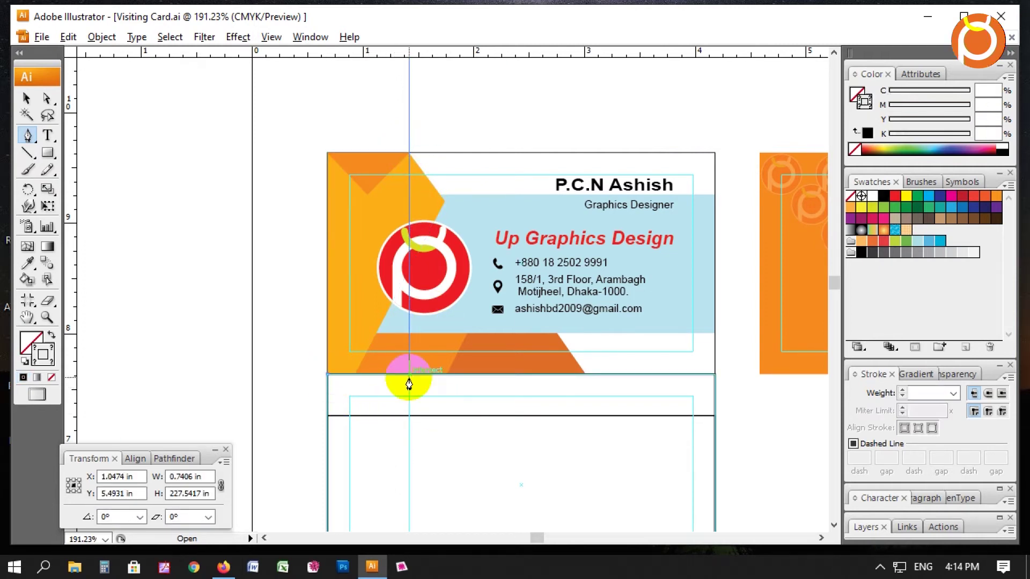
pyautogui.keyDown('ctrl'); pyautogui.click(408, 384); pyautogui.keyUp('ctrl')
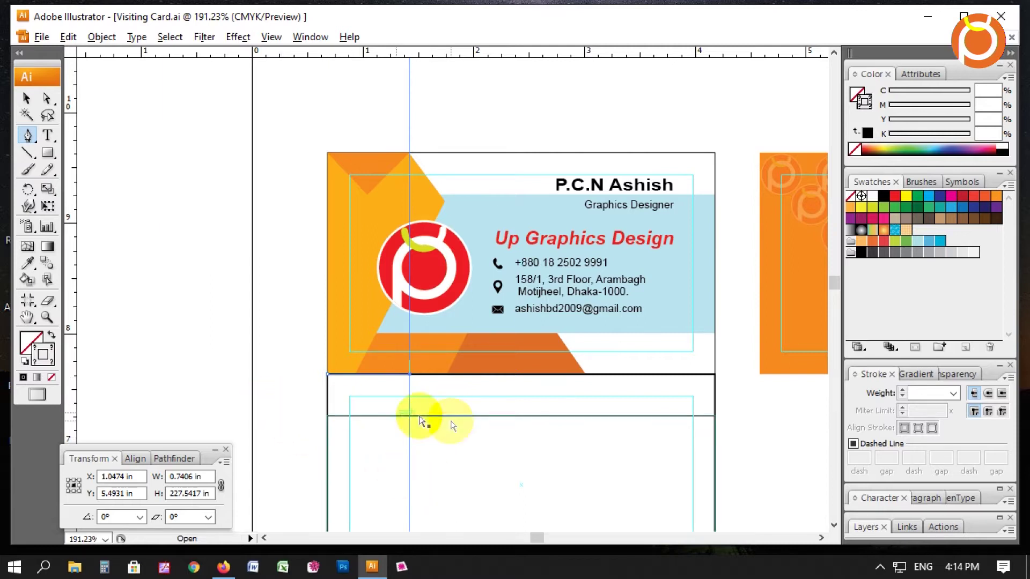
pyautogui.scroll(-3, 453, 450)
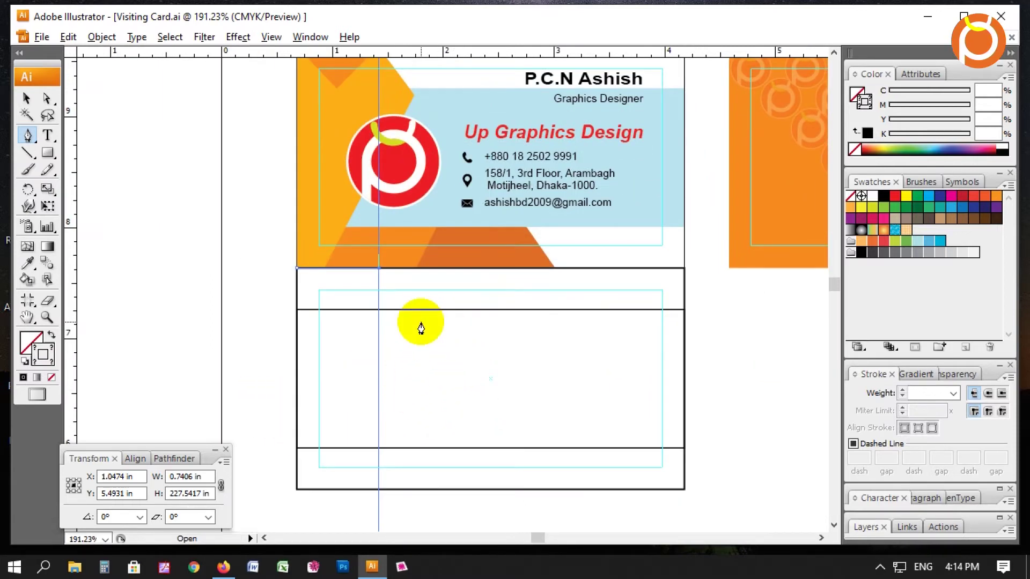
pyautogui.moveTo(414, 336); pyautogui.dragTo(471, 407)
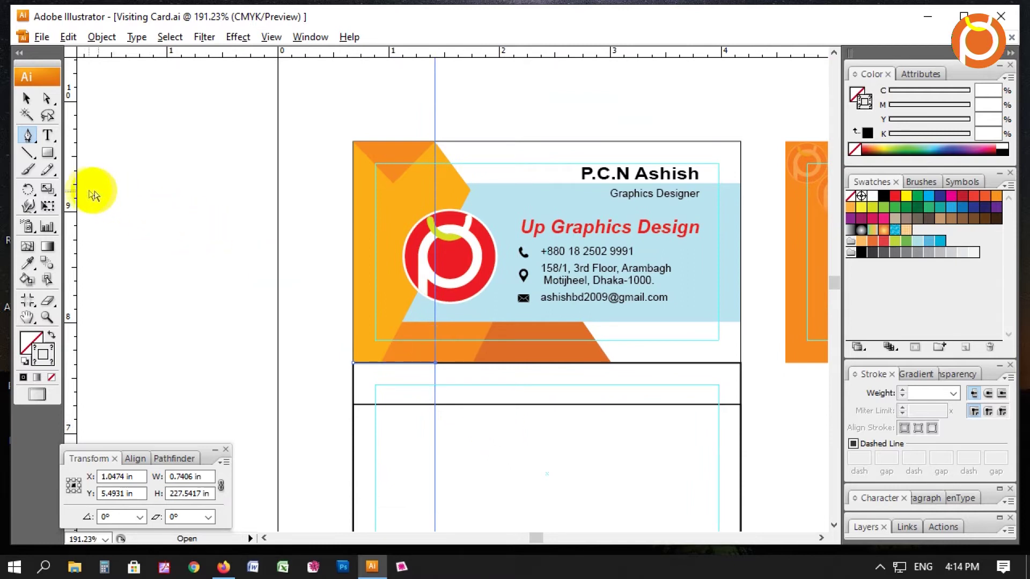
pyautogui.moveTo(75, 183); pyautogui.dragTo(471, 195)
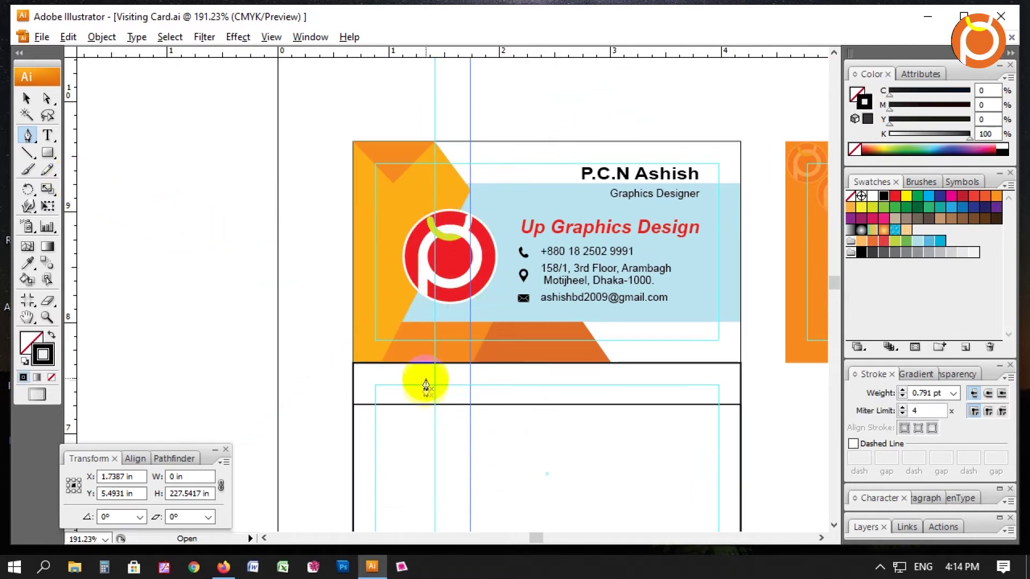
pyautogui.hotkey('ctrl', 'space')
pyautogui.moveTo(307, 283); pyautogui.dragTo(766, 514)
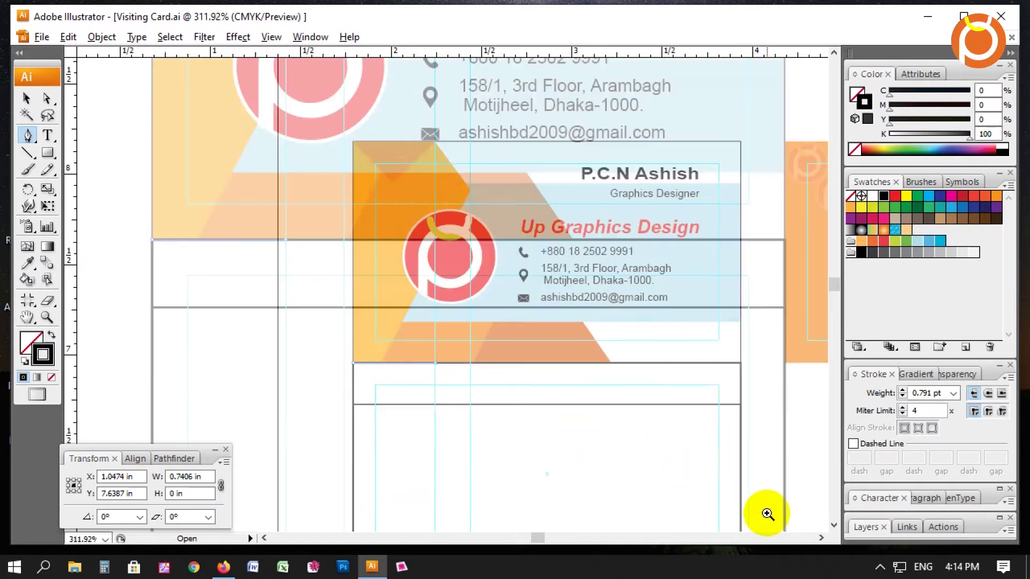
pyautogui.hotkey('ctrl', '-')
pyautogui.hotkey('ctrl', '-')
pyautogui.hotkey('ctrl', '-')
pyautogui.hotkey('ctrl', '-')
pyautogui.hotkey('ctrl', 'space')
pyautogui.moveTo(326, 142); pyautogui.dragTo(602, 416)
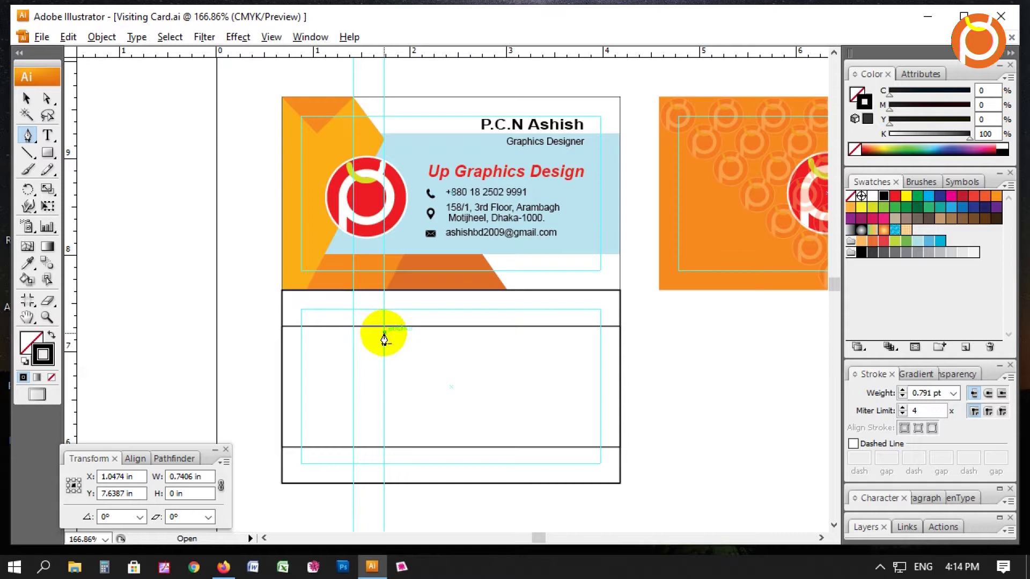
# Step: Pen-draw the angled edge from the card's top edge along the guides to its bottom edge
pyautogui.click(385, 332)
pyautogui.click(353, 292)
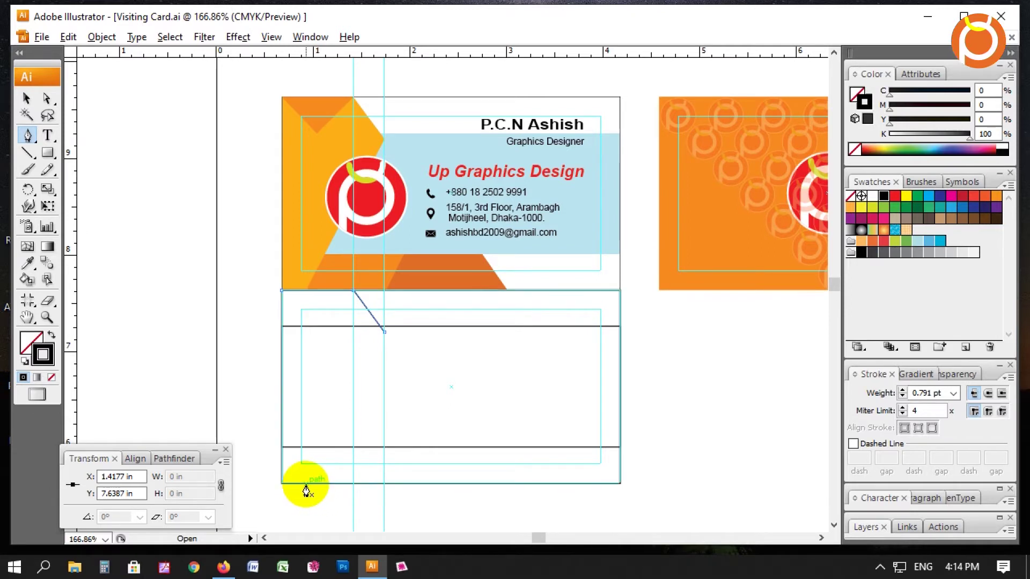
pyautogui.click(306, 484)
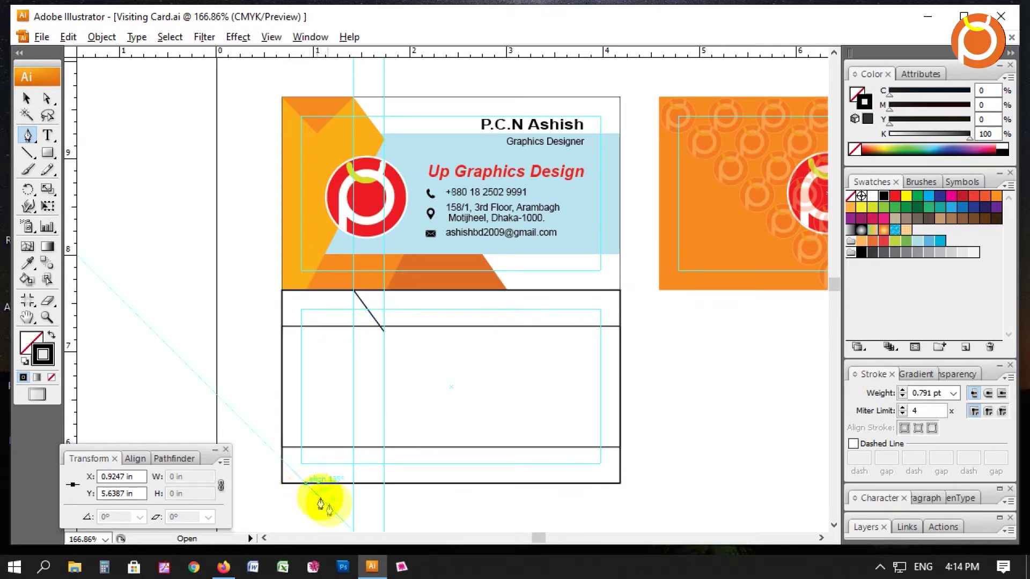
pyautogui.click(384, 333)
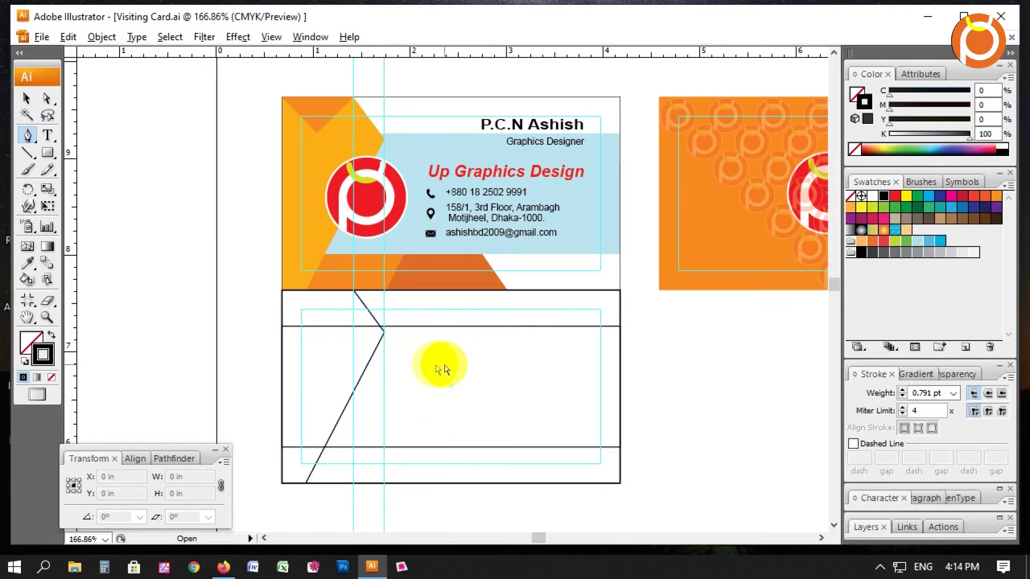
pyautogui.keyDown('ctrl'); pyautogui.click(424, 371); pyautogui.keyUp('ctrl')
pyautogui.click(382, 360)
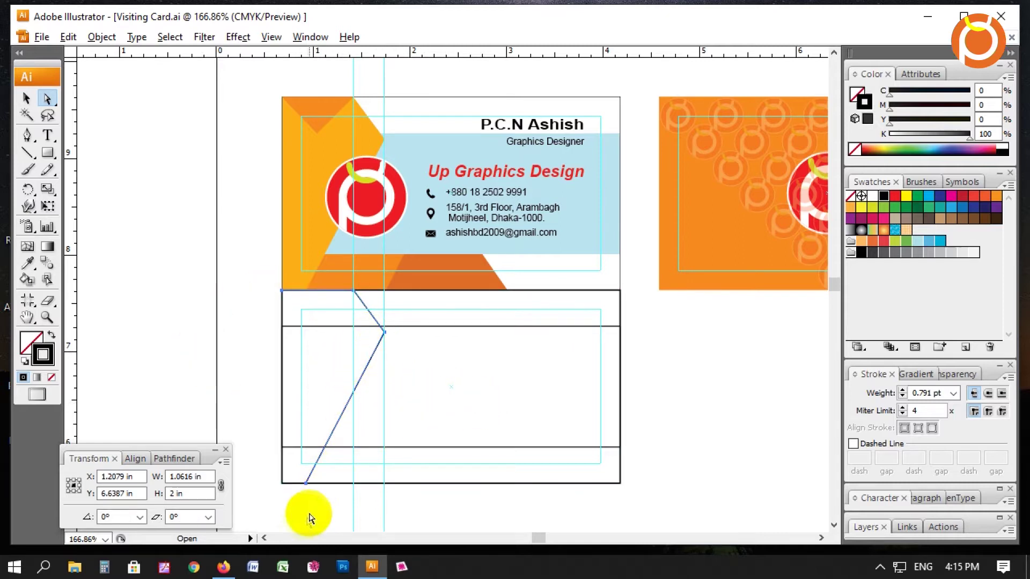
pyautogui.press('ctrl')
pyautogui.click(449, 371)
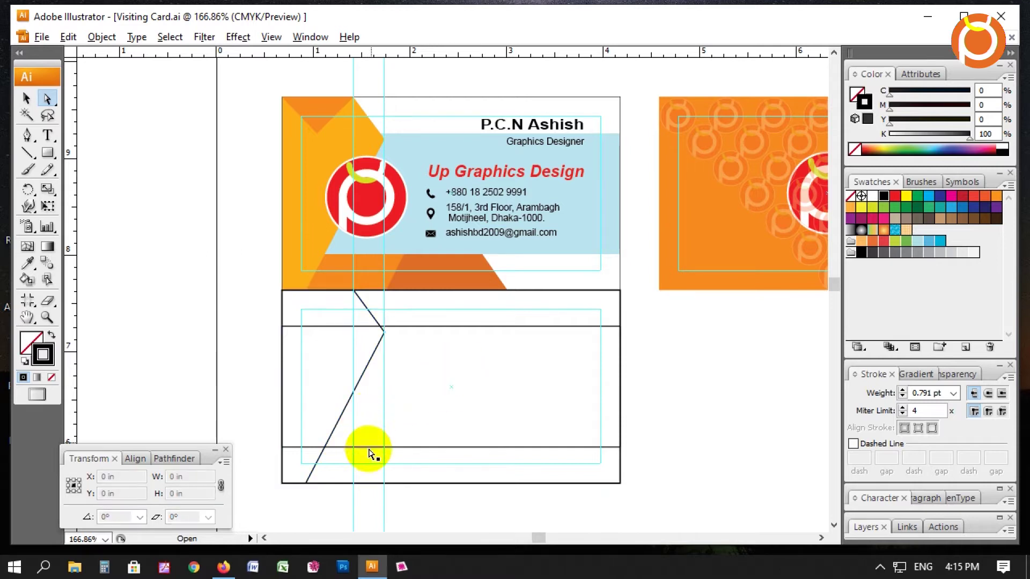
pyautogui.click(313, 492)
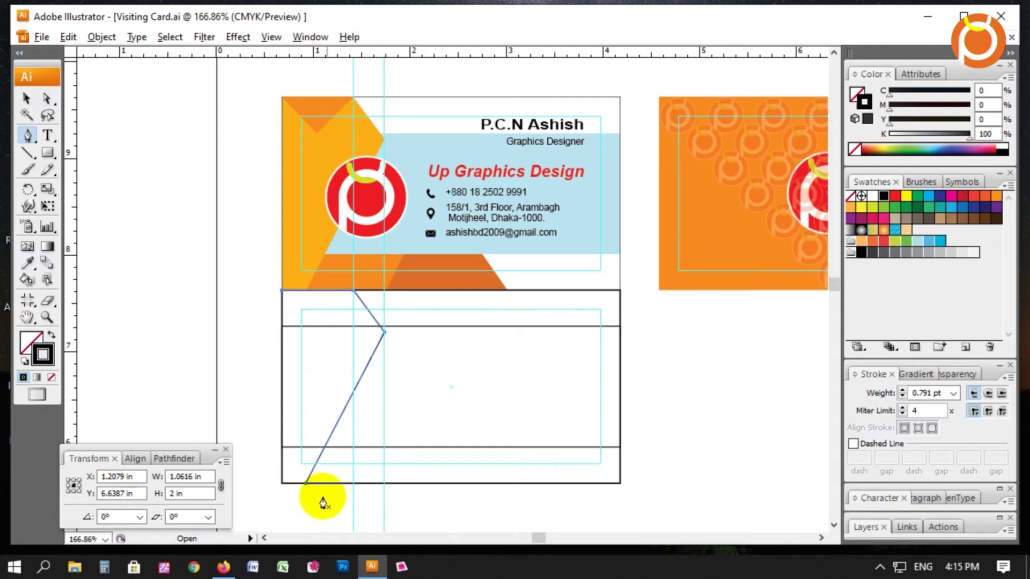
# Step: Extend the path through the bottom-left and top-left corners to close the left-side shape
pyautogui.click(306, 486)
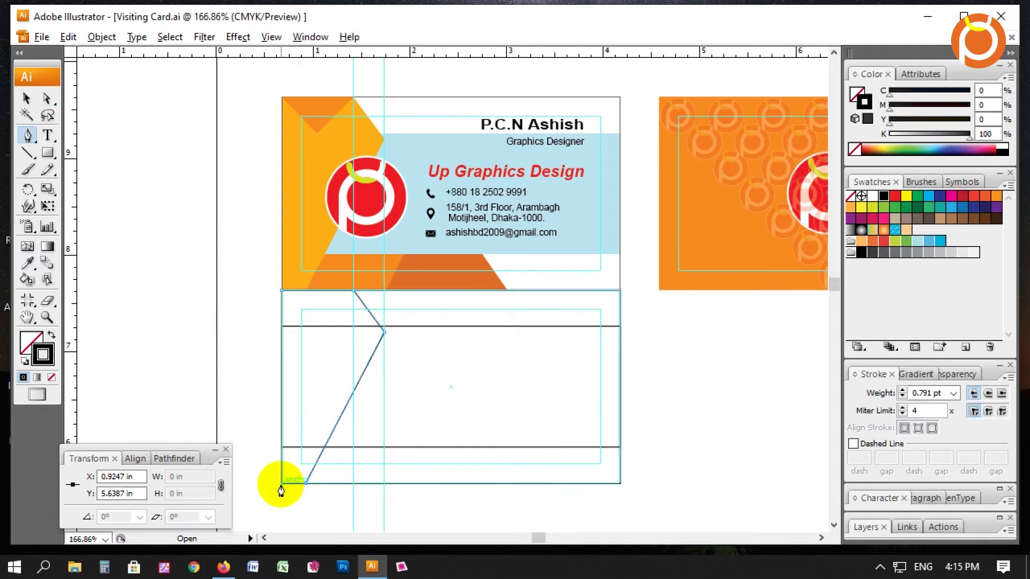
pyautogui.click(281, 484)
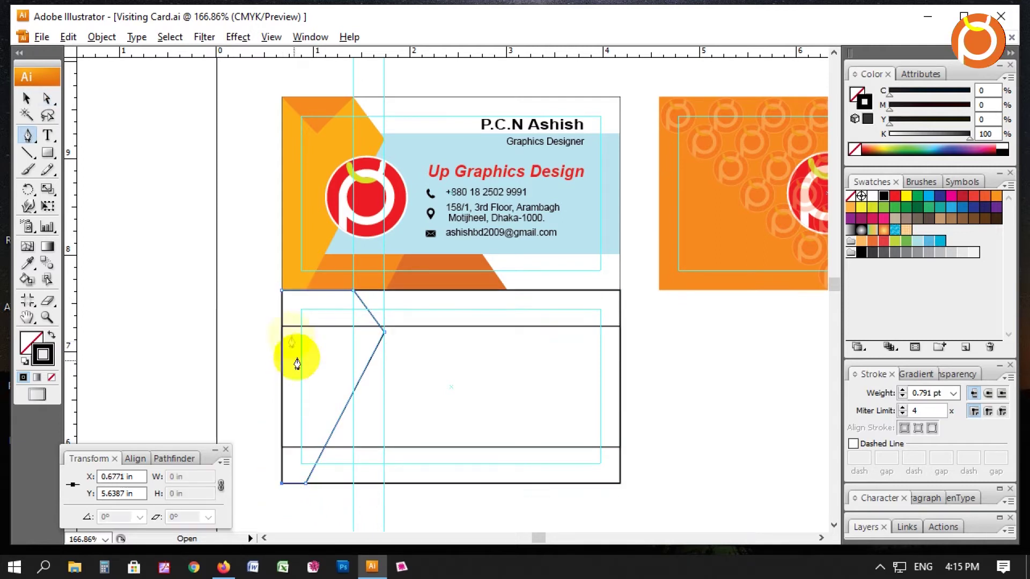
pyautogui.click(280, 294)
pyautogui.keyDown('ctrl'); pyautogui.click(345, 414); pyautogui.keyUp('ctrl')
pyautogui.moveTo(376, 350); pyautogui.dragTo(214, 298)
pyautogui.hotkey('ctrl', 'z')
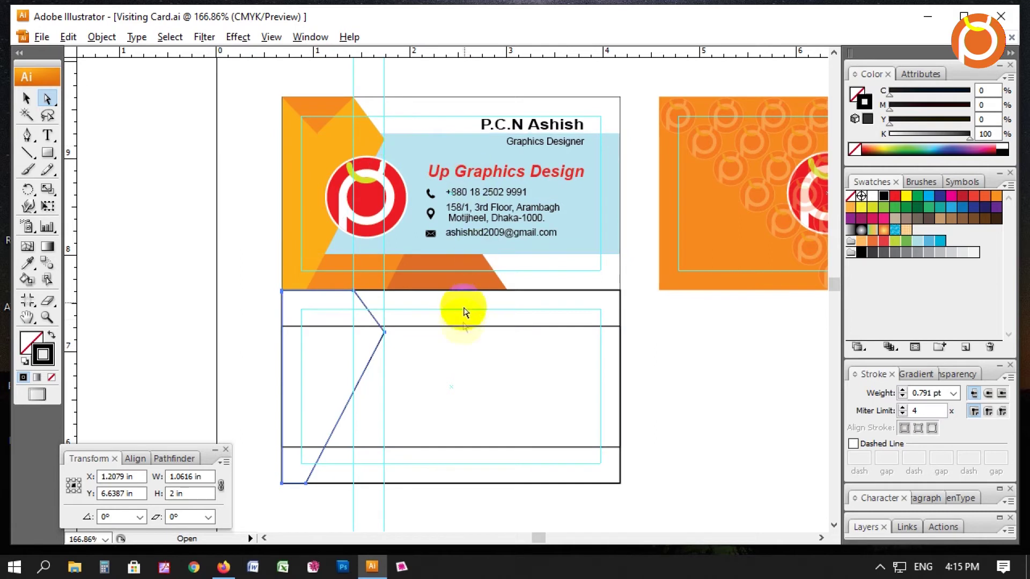
# Step: Zoom in on the left shape's top corner and pen-draw a V-shaped path in outline view
pyautogui.click(491, 378)
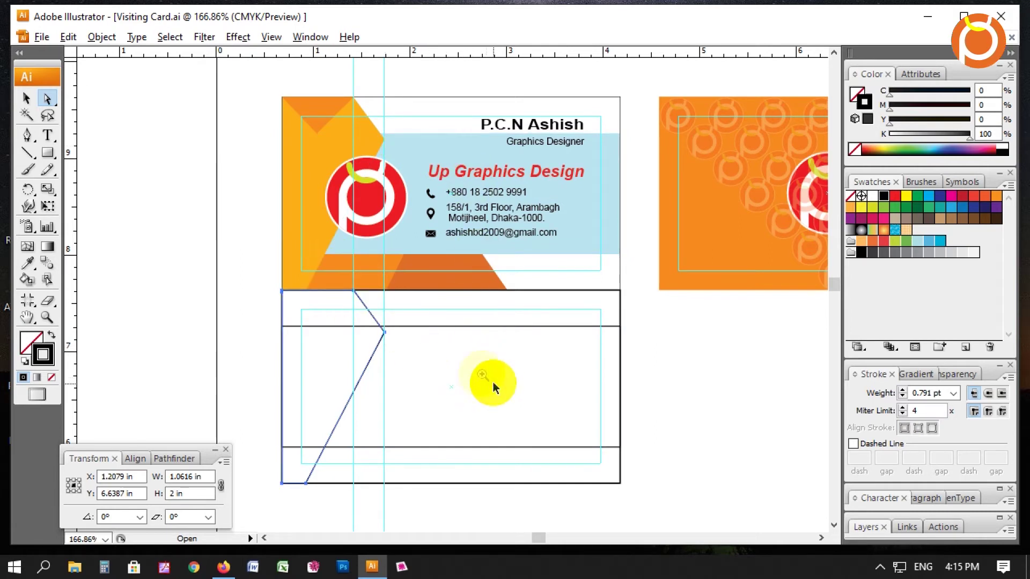
pyautogui.moveTo(256, 90); pyautogui.dragTo(652, 455)
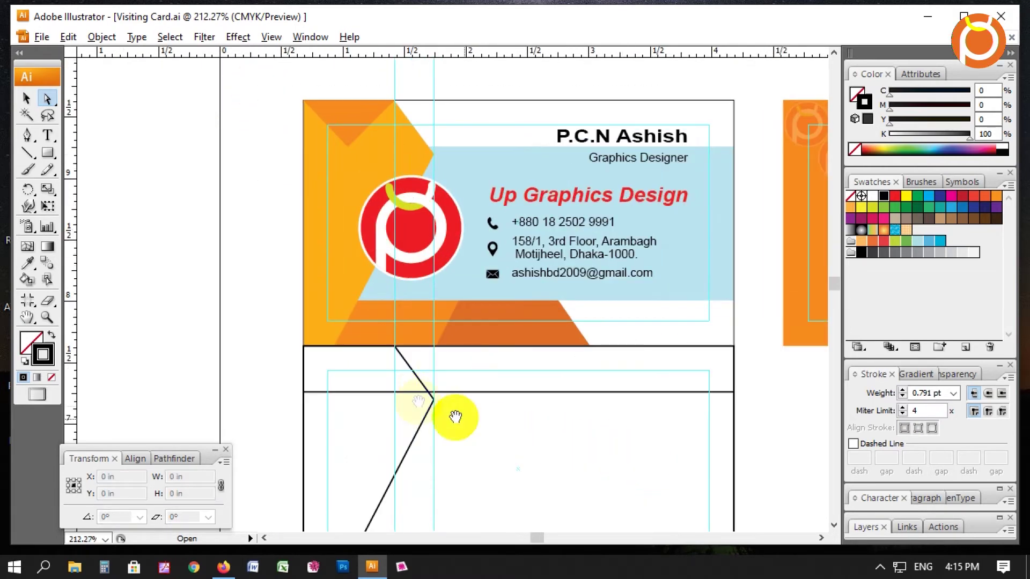
pyautogui.click(27, 134)
pyautogui.moveTo(379, 319); pyautogui.dragTo(364, 302)
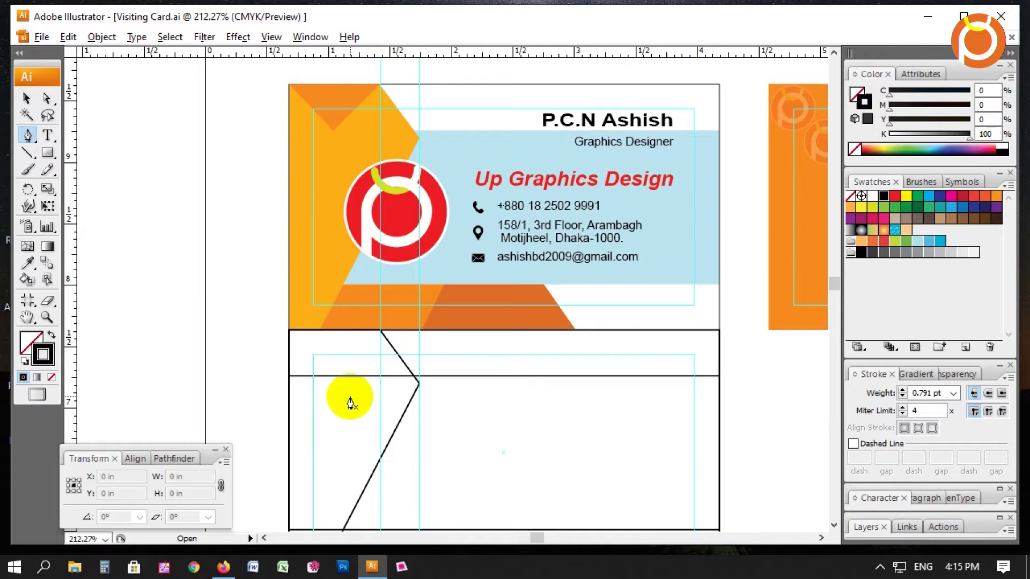
pyautogui.hotkey('ctrl', '+')
pyautogui.hotkey('ctrl', '+')
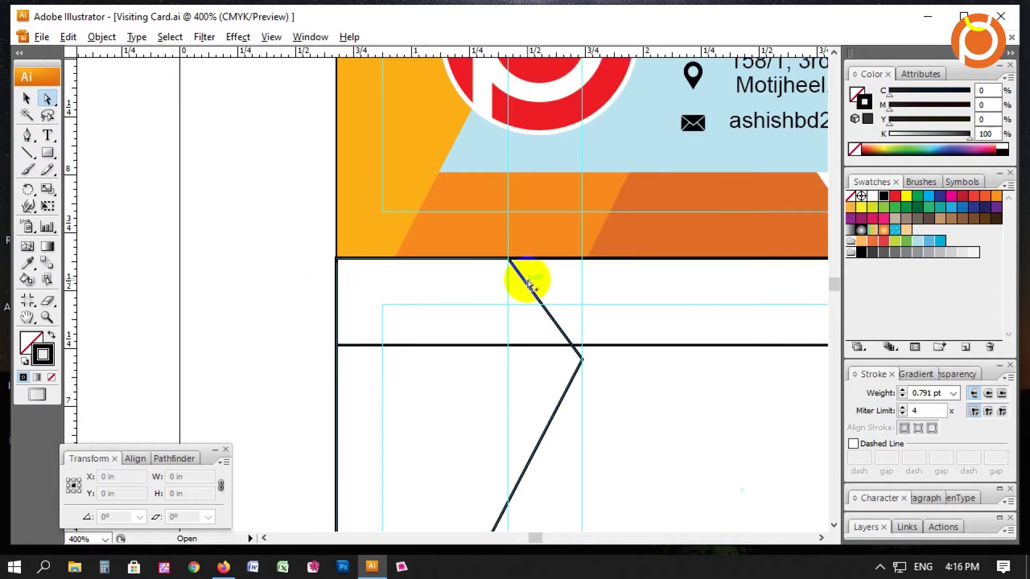
pyautogui.moveTo(525, 280); pyautogui.dragTo(410, 371)
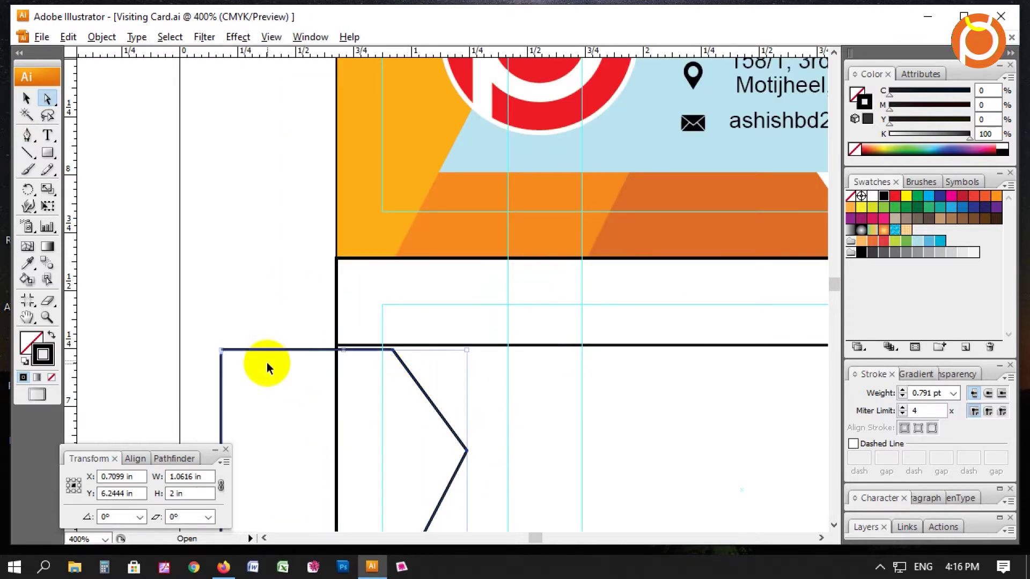
pyautogui.hotkey('ctrl', 'y')
pyautogui.moveTo(214, 316); pyautogui.dragTo(258, 396)
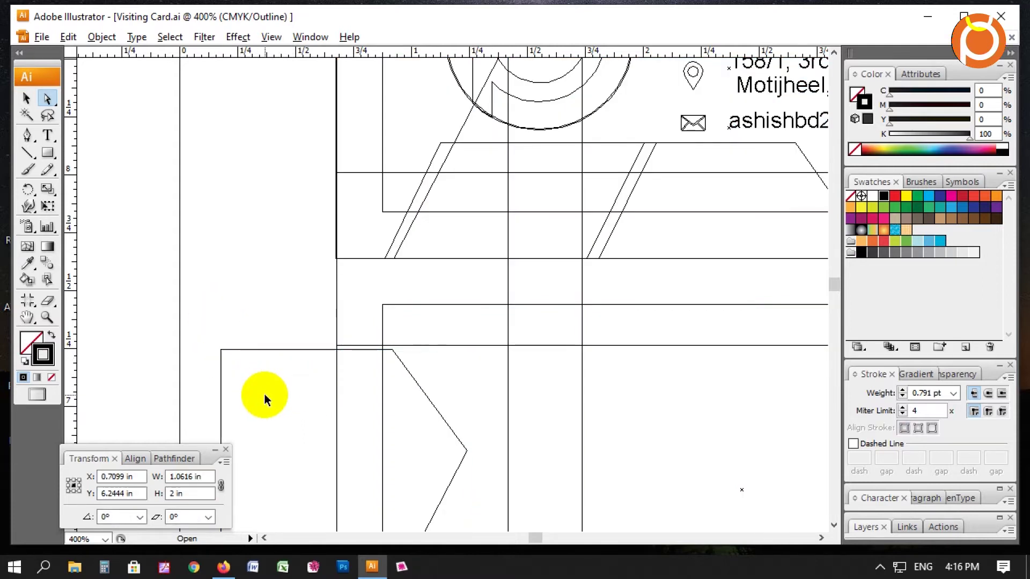
pyautogui.click(264, 394)
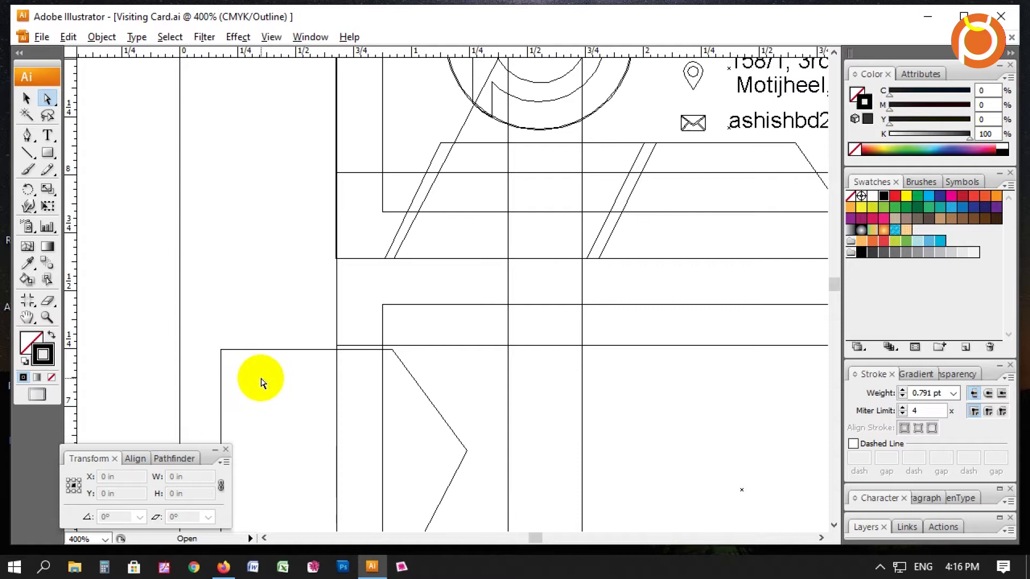
pyautogui.press('p')
pyautogui.click(221, 350)
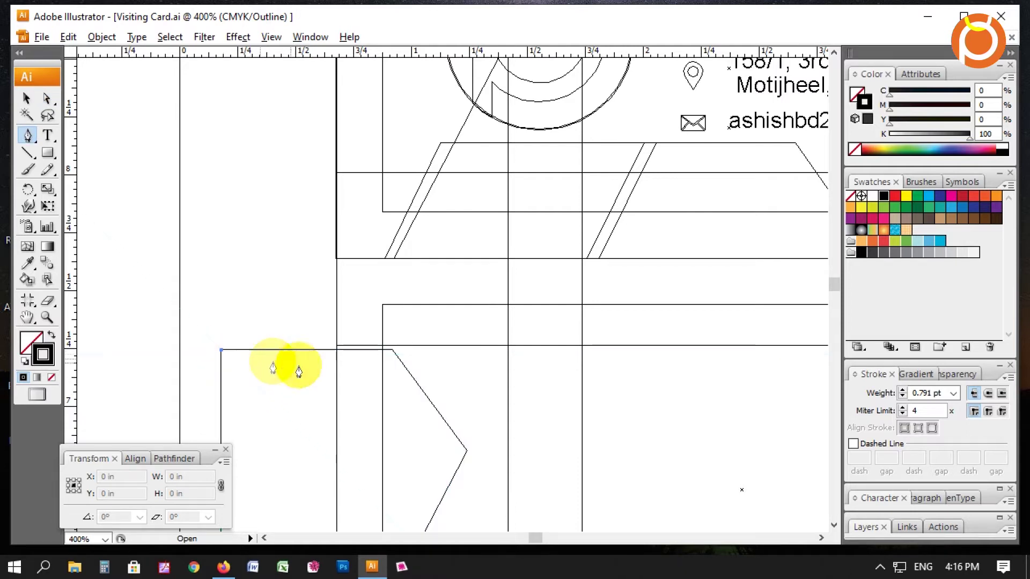
pyautogui.click(392, 349)
pyautogui.click(312, 430)
pyautogui.click(221, 350)
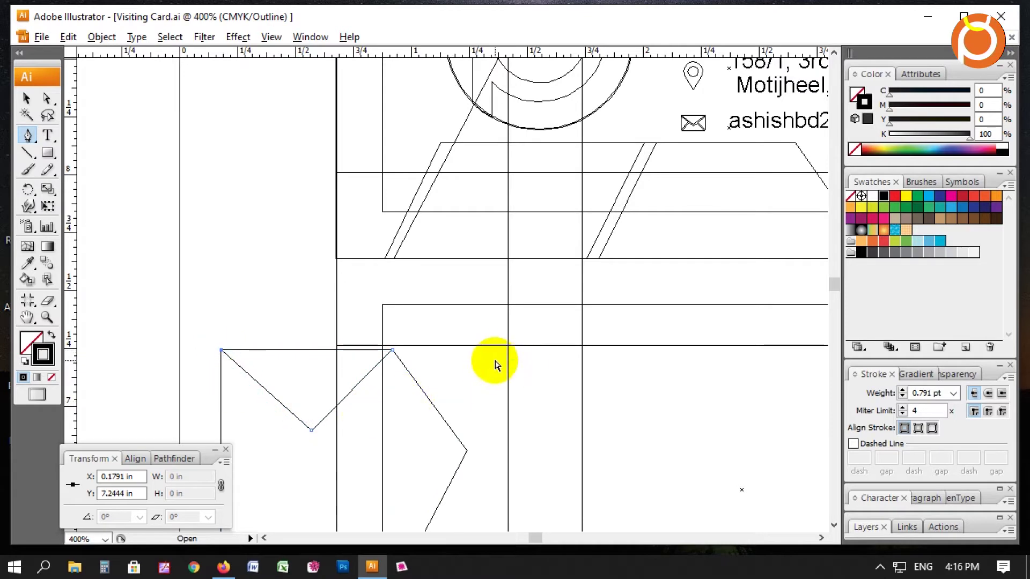
pyautogui.hotkey('ctrl', 'y')
pyautogui.hotkey('ctrl', '-')
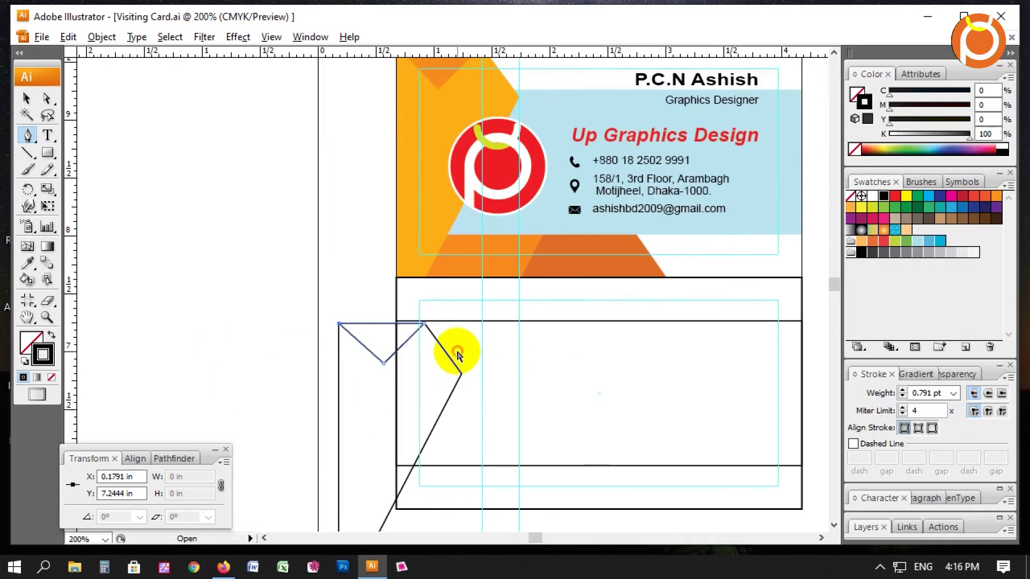
# Step: Move the V path onto the lower card's top-left corner
pyautogui.press('a')
pyautogui.moveTo(346, 300); pyautogui.dragTo(368, 368)
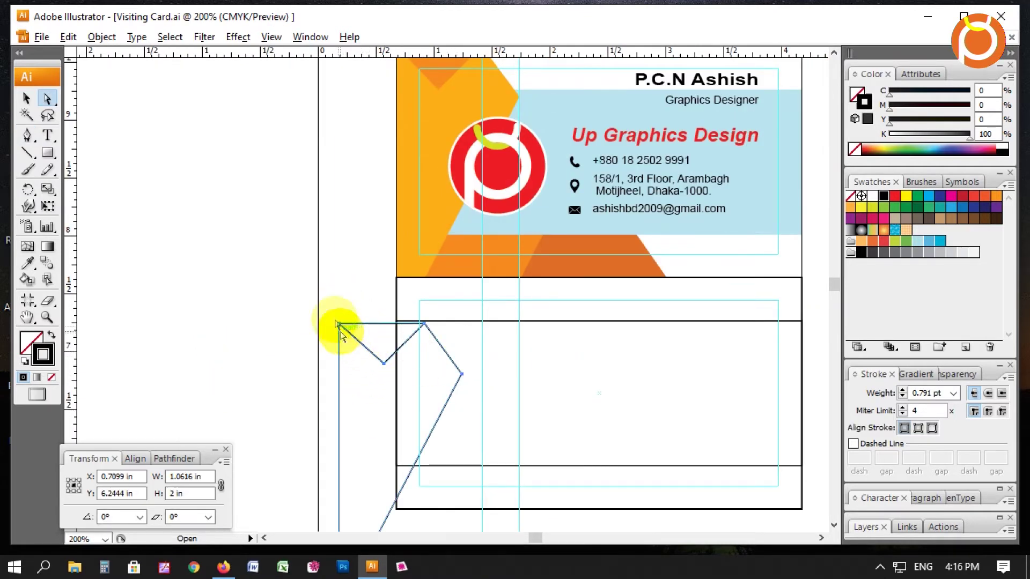
pyautogui.moveTo(257, 252); pyautogui.dragTo(552, 352)
pyautogui.hotkey('ctrl', 'y')
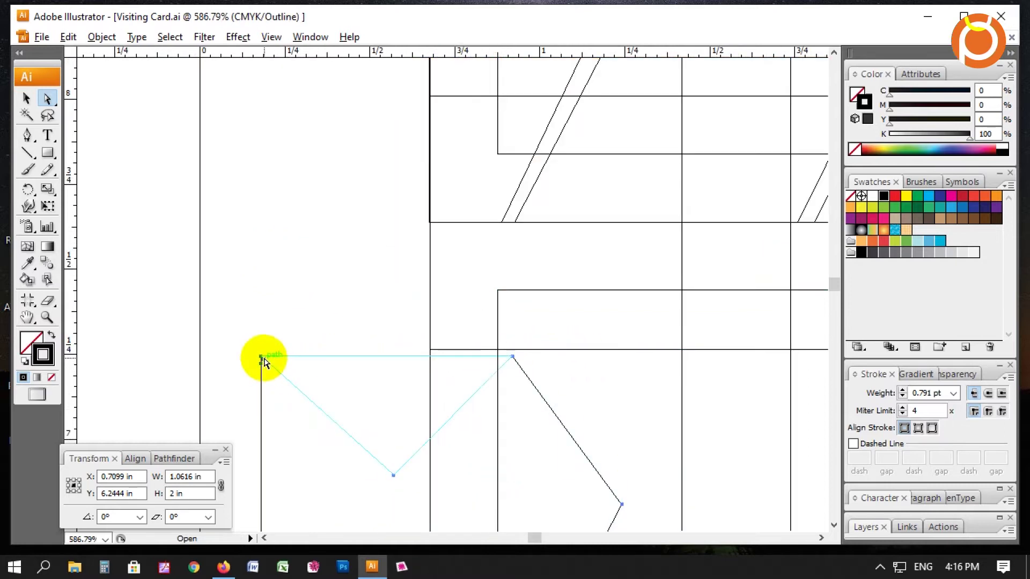
pyautogui.hotkey('ctrl', '-')
pyautogui.moveTo(263, 362); pyautogui.dragTo(440, 250)
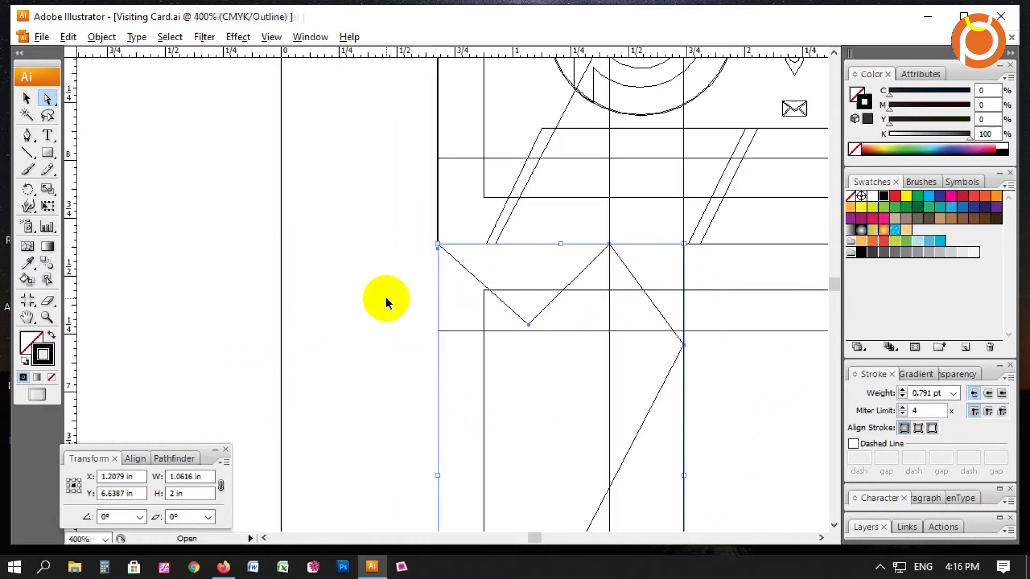
# Step: Drag the V's bottom point down onto the horizontal line
pyautogui.moveTo(424, 215); pyautogui.dragTo(697, 418)
pyautogui.click(430, 359)
pyautogui.moveTo(320, 295); pyautogui.dragTo(376, 317)
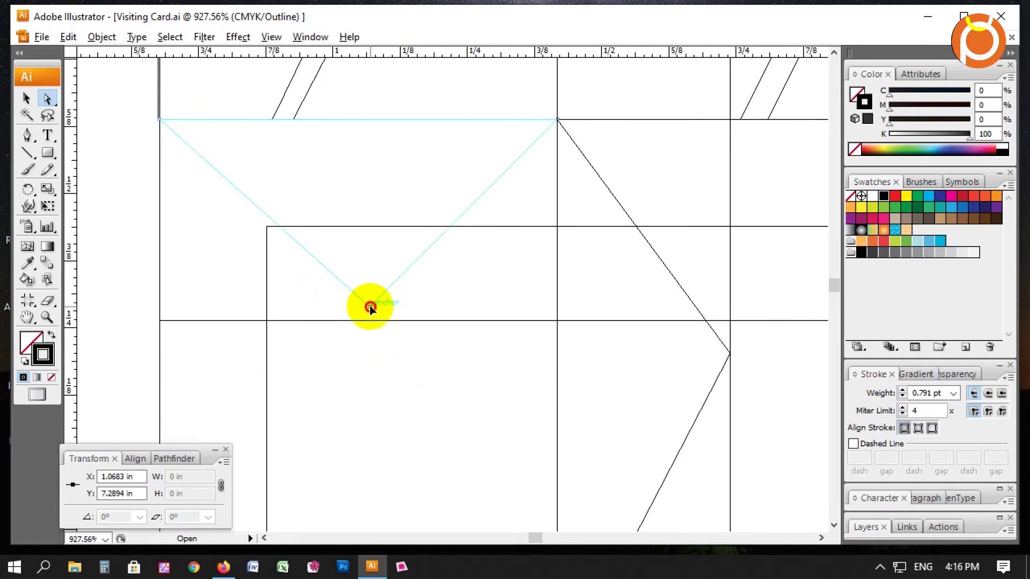
pyautogui.moveTo(371, 307); pyautogui.dragTo(370, 321)
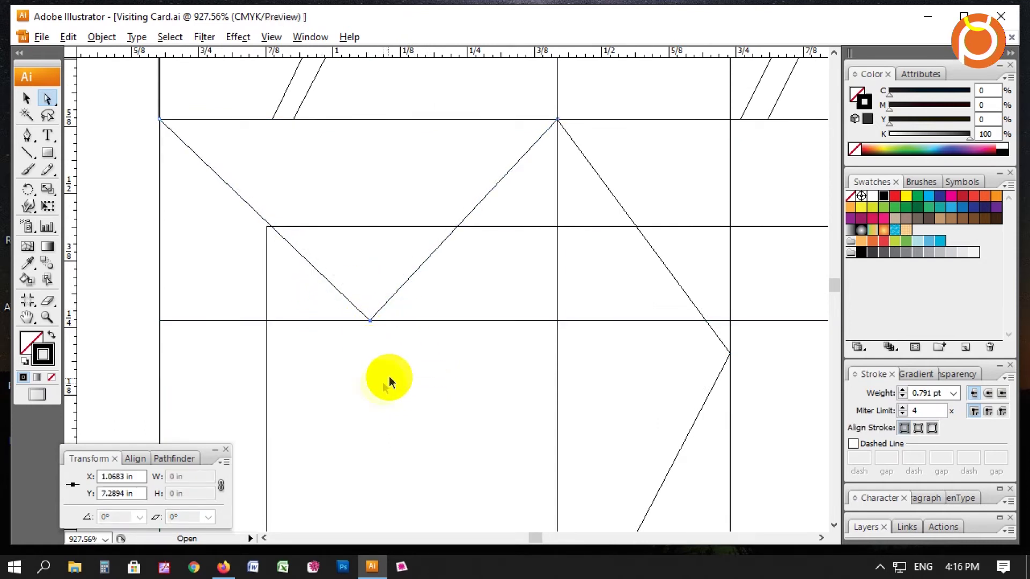
pyautogui.hotkey('ctrl', '-')
pyautogui.hotkey('ctrl', '-')
pyautogui.hotkey('ctrl', '-')
pyautogui.hotkey('ctrl', '-')
pyautogui.hotkey('ctrl', '-')
pyautogui.hotkey('ctrl', '-')
pyautogui.press('Tab')
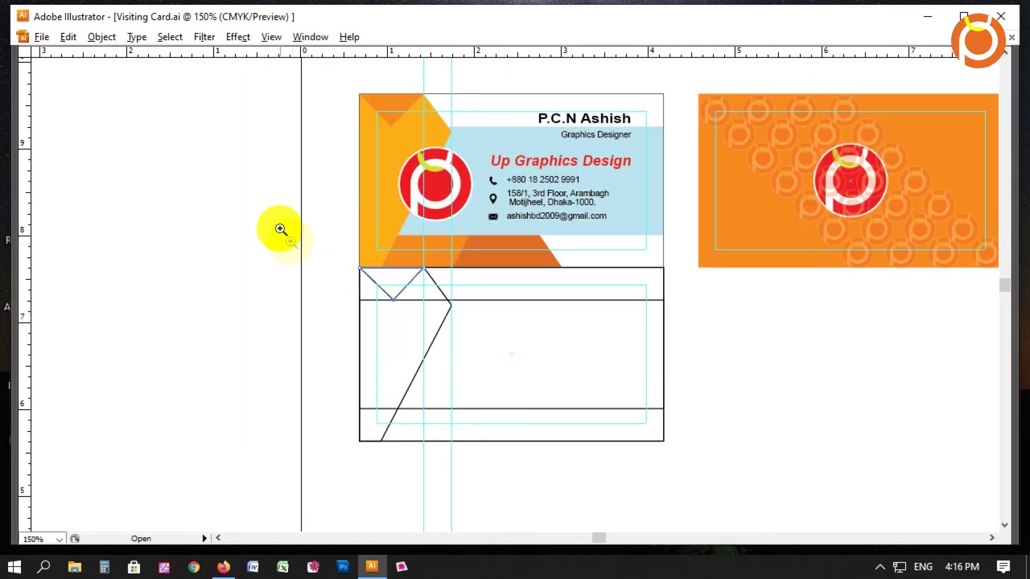
# Step: Delete the two vertical guides and zoom in on the lower card
pyautogui.click(625, 443)
pyautogui.press('v')
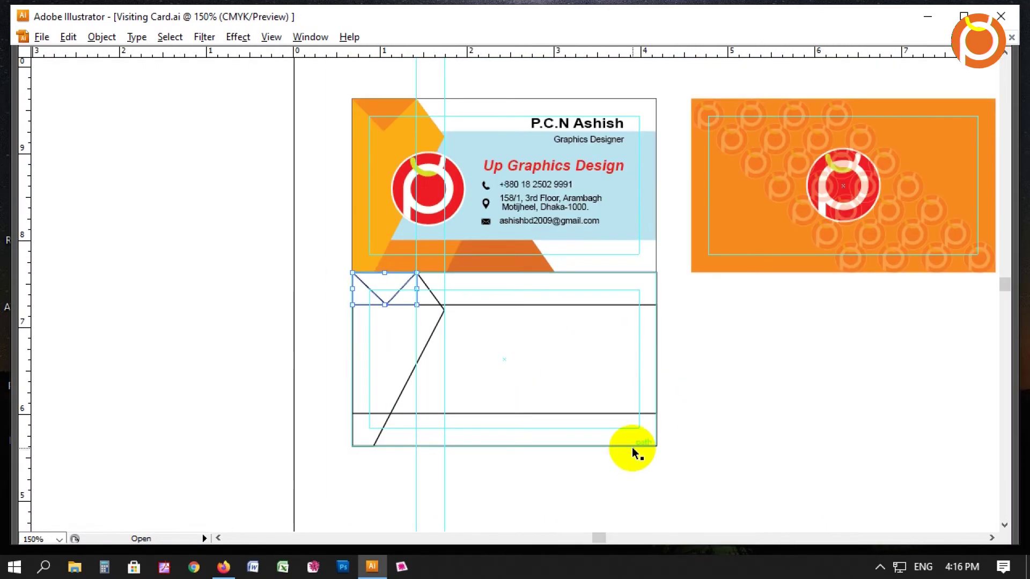
pyautogui.moveTo(350, 494); pyautogui.dragTo(571, 510)
pyautogui.press('Delete')
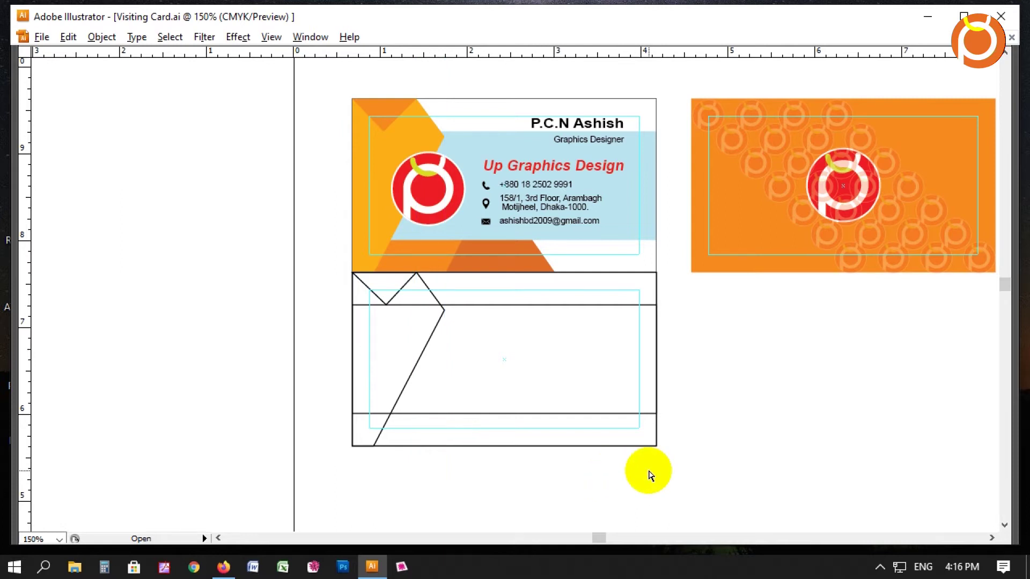
pyautogui.moveTo(259, 219); pyautogui.dragTo(798, 503)
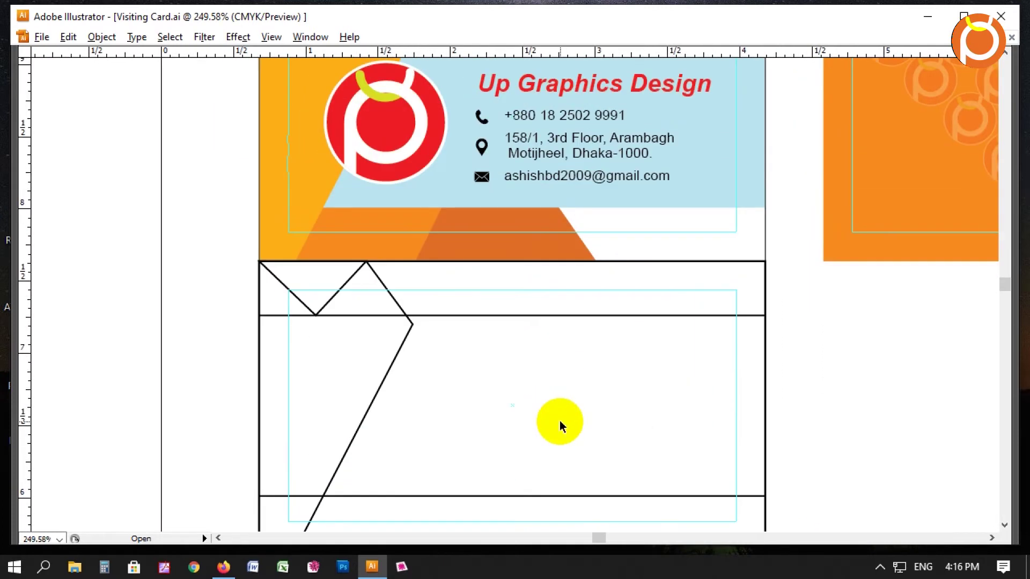
pyautogui.hotkey('ctrl', '0')
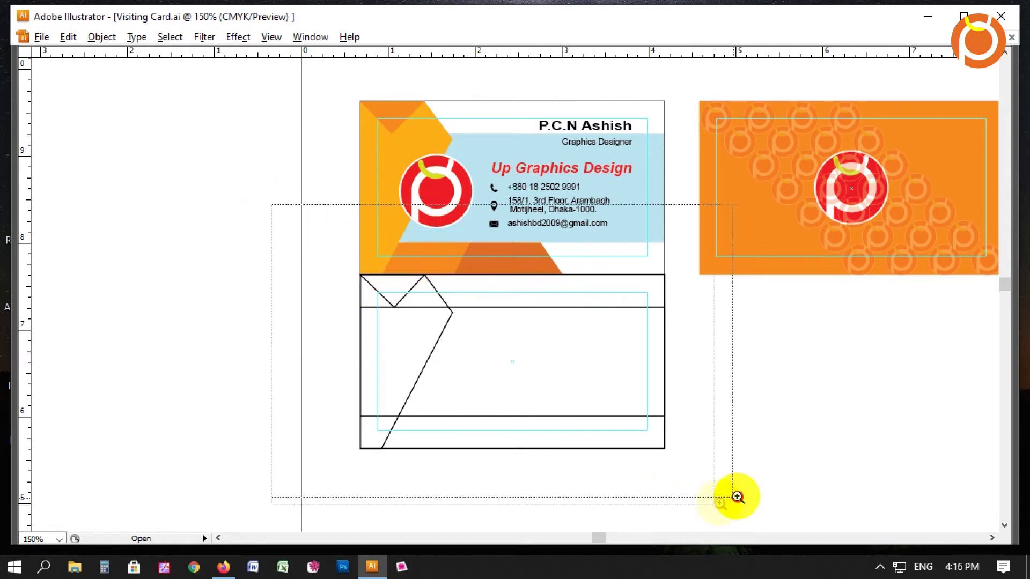
pyautogui.moveTo(270, 205); pyautogui.dragTo(738, 494)
pyautogui.hotkey('ctrl', '-')
pyautogui.scroll(5, 626, 386)
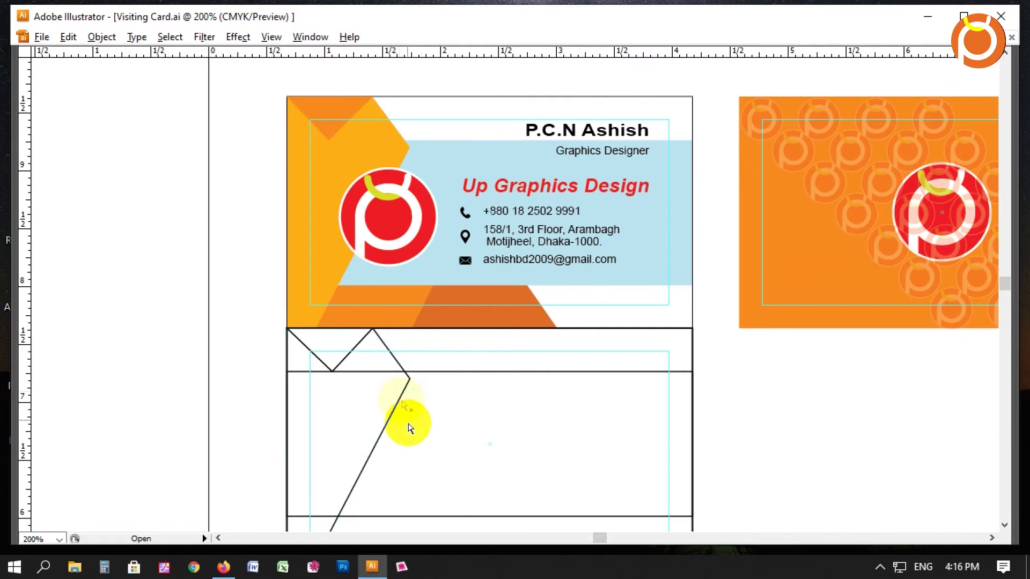
pyautogui.moveTo(444, 483); pyautogui.dragTo(406, 369)
pyautogui.scroll(2, 405, 368)
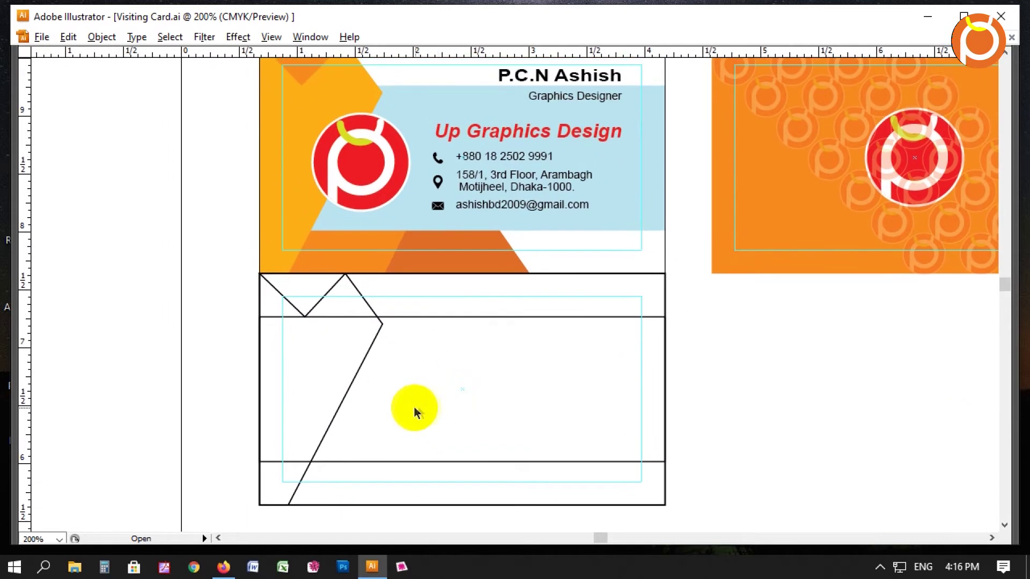
pyautogui.hotkey('ctrl', '-')
pyautogui.moveTo(204, 253); pyautogui.dragTo(605, 508)
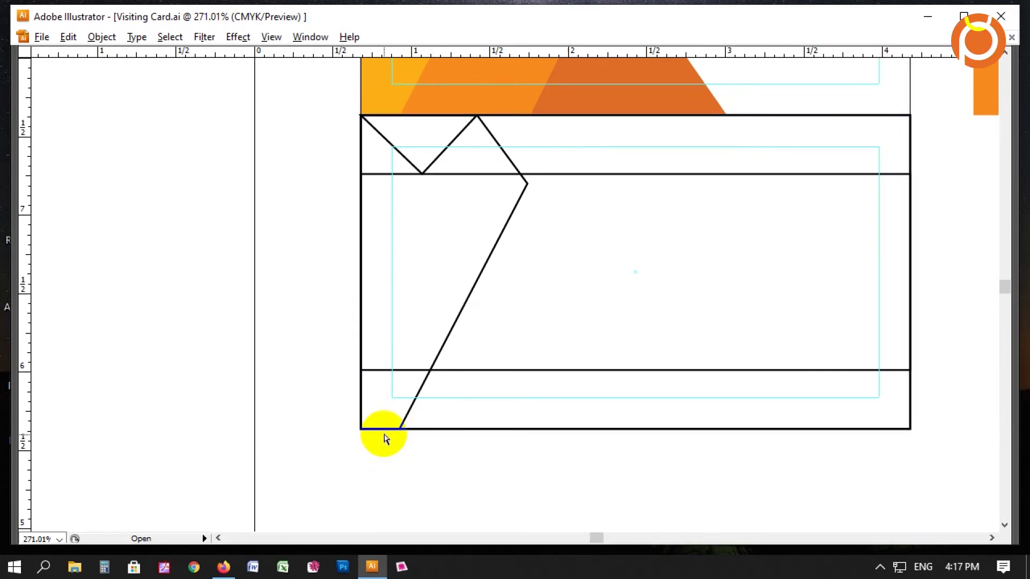
pyautogui.press('Tab')
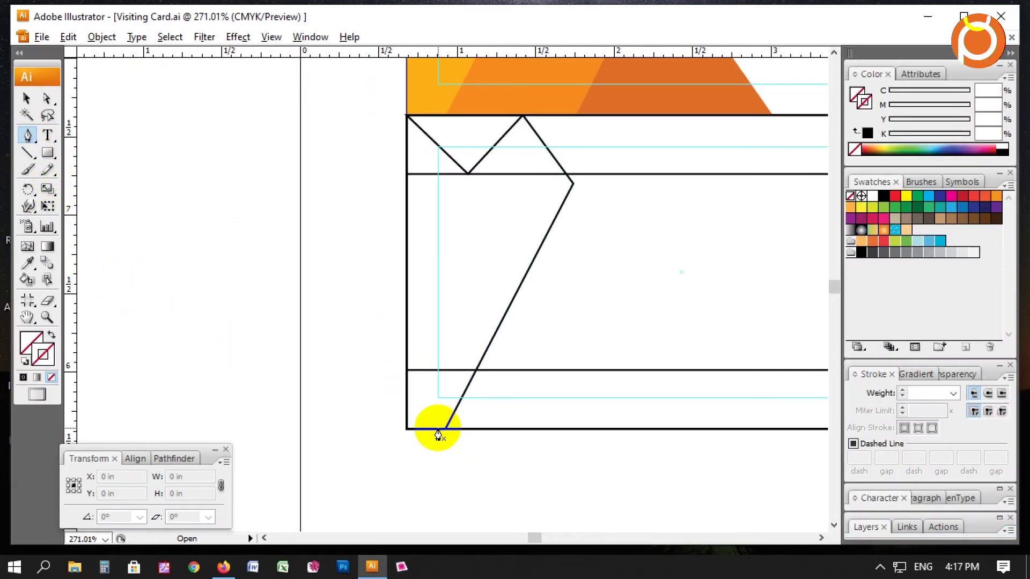
# Step: Pen-draw a slanted four-sided shape along the diagonal at the lower card's bottom edge
pyautogui.click(438, 433)
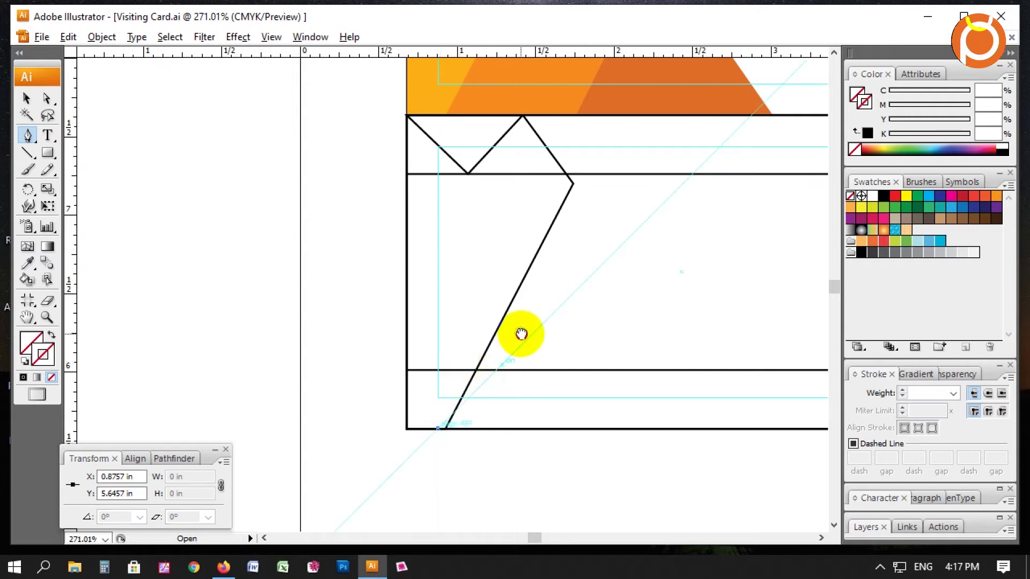
pyautogui.moveTo(524, 336); pyautogui.dragTo(386, 397)
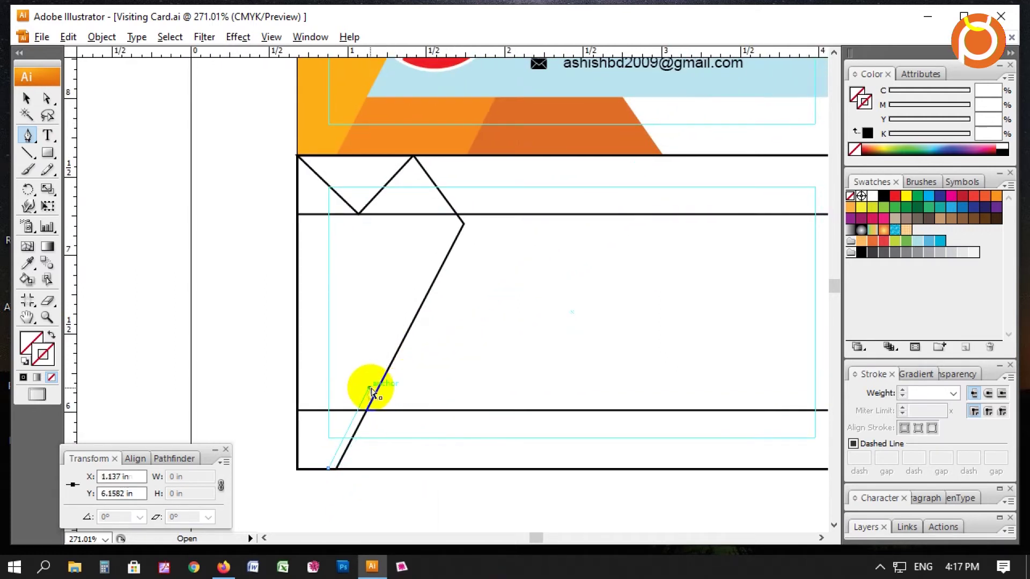
pyautogui.click(372, 389)
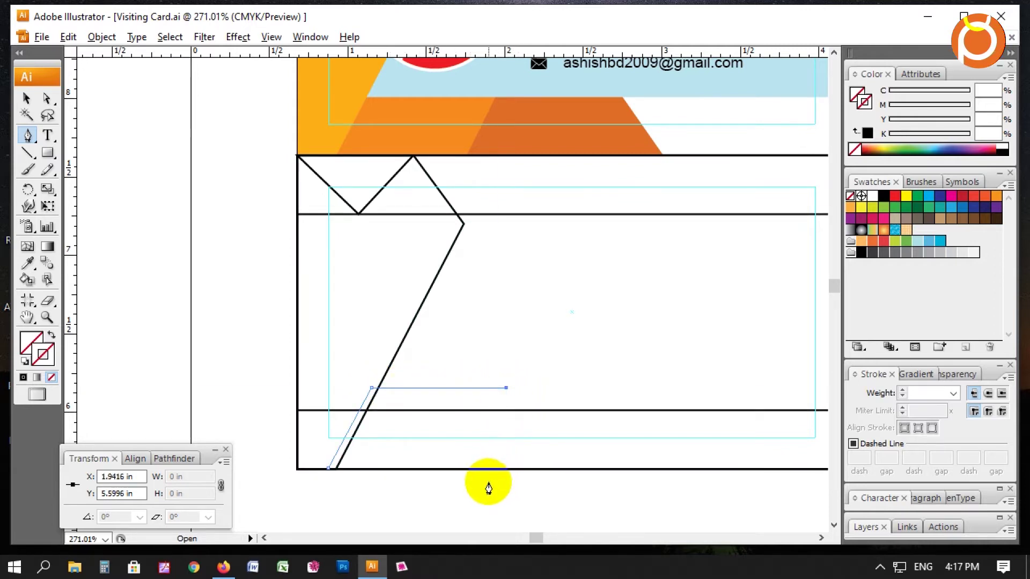
pyautogui.click(328, 470)
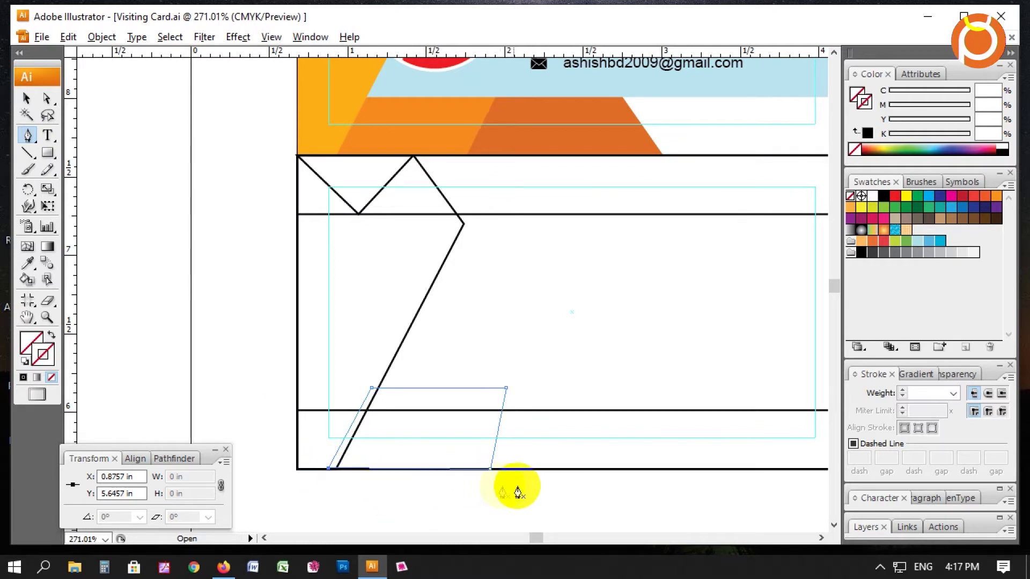
pyautogui.hotkey('ctrl', 'y')
pyautogui.hotkey('ctrl', 'y')
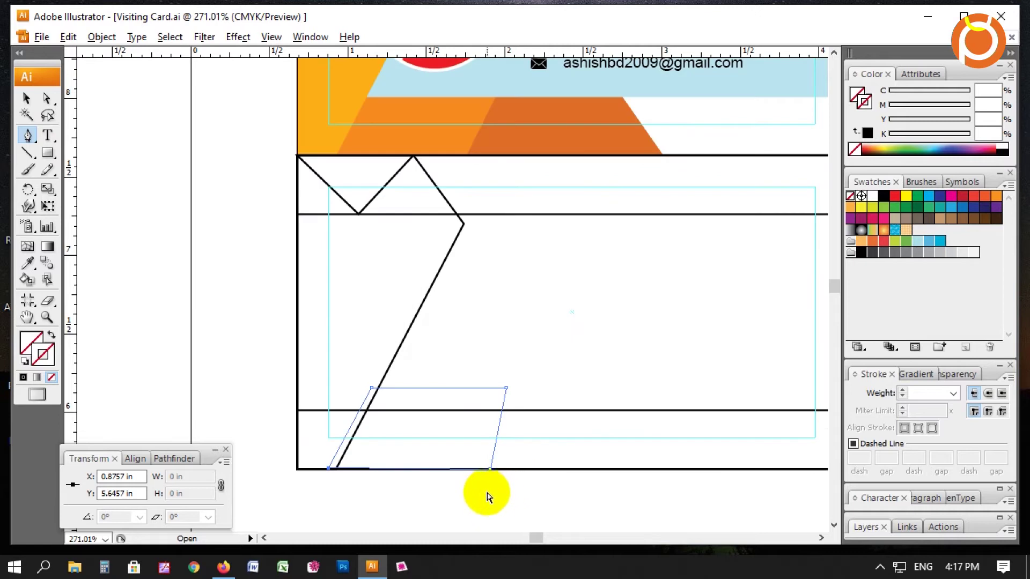
pyautogui.press('a')
pyautogui.scroll(-3, 492, 345)
pyautogui.moveTo(428, 240)
pyautogui.mouseDown()
pyautogui.moveTo(472, 289)
pyautogui.moveTo(469, 346)
pyautogui.mouseUp()
# Step: Move the parallelogram below the card and average its anchors horizontally so its edges run flat
pyautogui.click(465, 279)
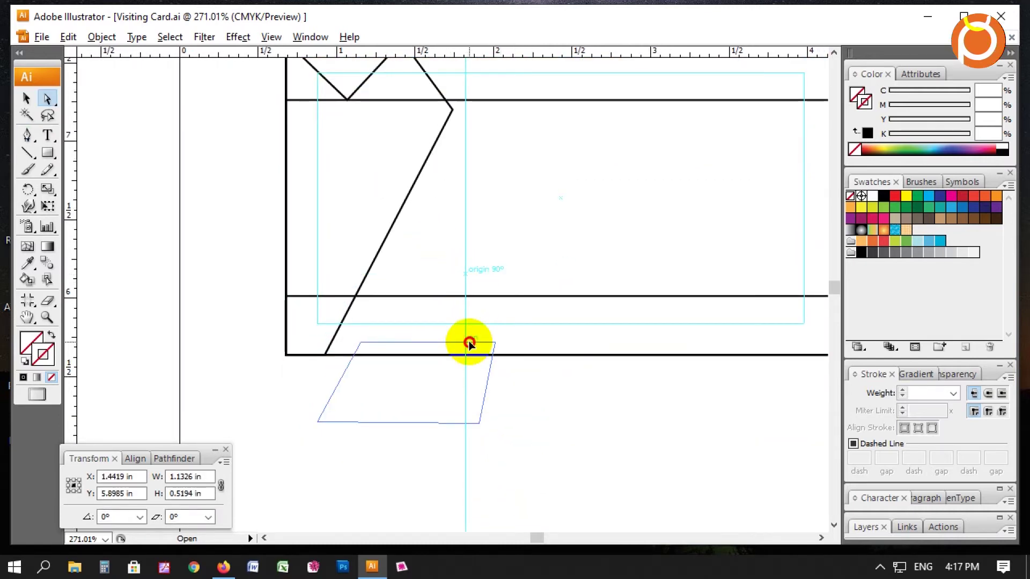
pyautogui.moveTo(290, 410); pyautogui.dragTo(571, 462)
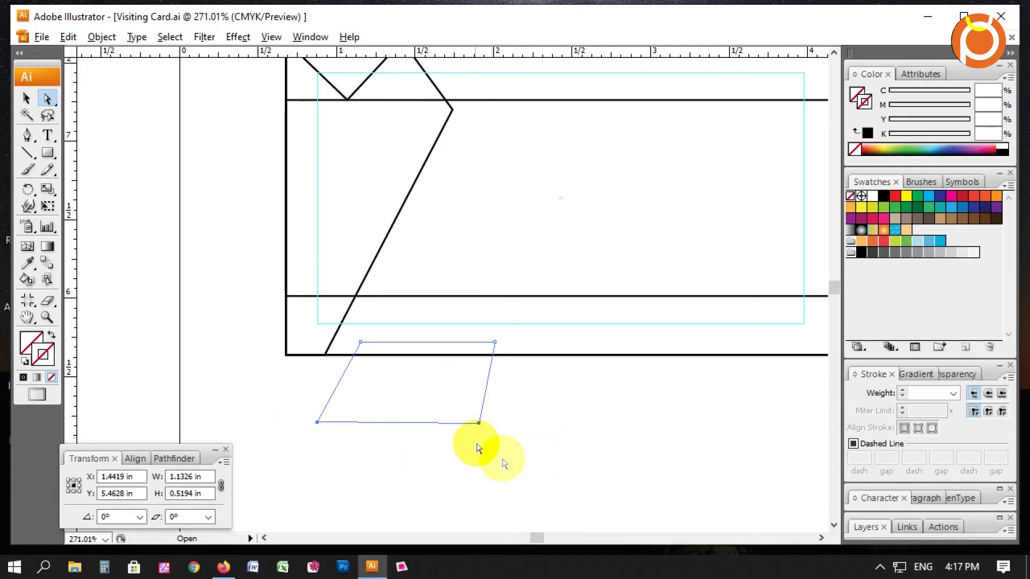
pyautogui.click(106, 41)
pyautogui.moveTo(193, 325)
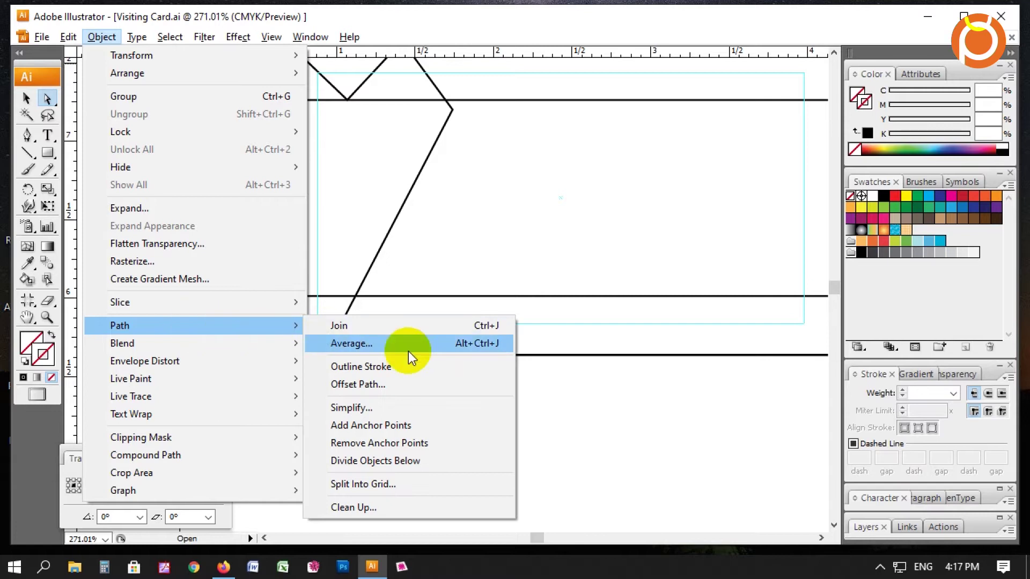
pyautogui.click(411, 344)
pyautogui.click(481, 274)
pyautogui.click(561, 261)
pyautogui.click(553, 448)
pyautogui.moveTo(557, 453); pyautogui.dragTo(276, 373)
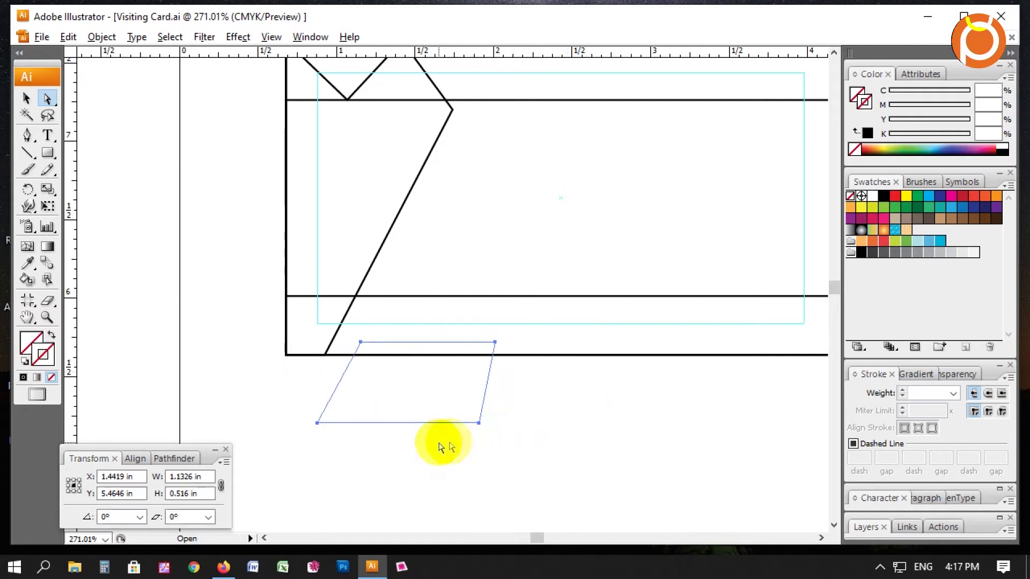
pyautogui.hotkey('ctrl', '-')
pyautogui.hotkey('ctrl', '-')
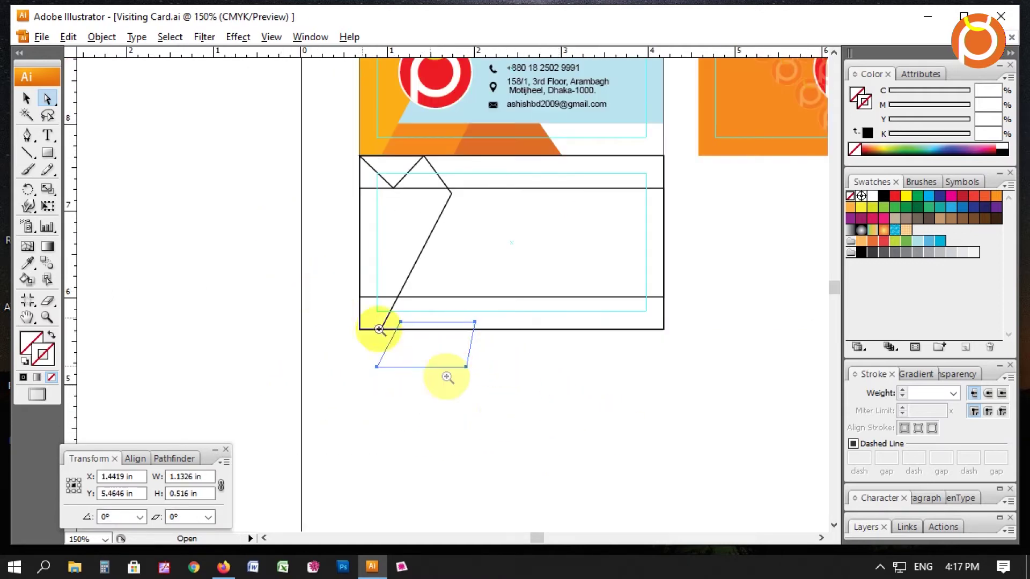
# Step: In Outline view, move the parallelogram into the bottom-left corner, its top-left anchor on the diagonal
pyautogui.click(466, 367)
pyautogui.moveTo(466, 367); pyautogui.dragTo(456, 367)
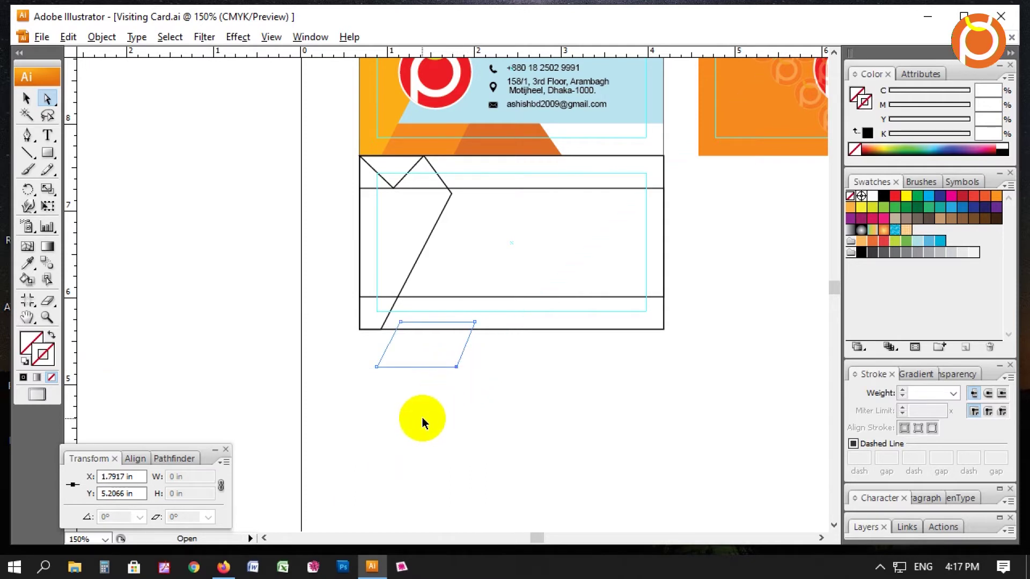
pyautogui.click(437, 367)
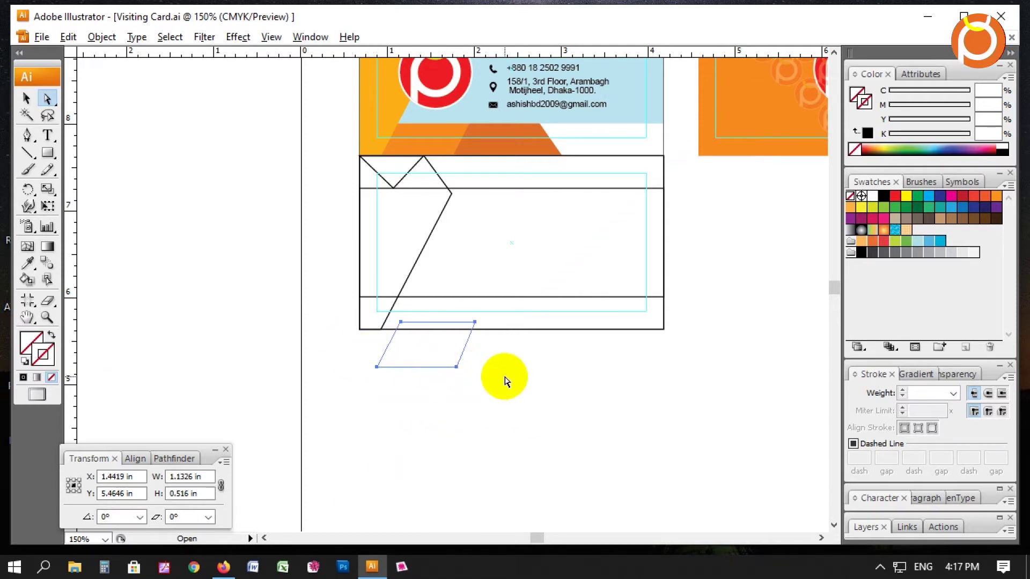
pyautogui.hotkey('ctrl', 'y')
pyautogui.moveTo(309, 236); pyautogui.dragTo(563, 430)
pyautogui.moveTo(305, 371); pyautogui.dragTo(316, 274)
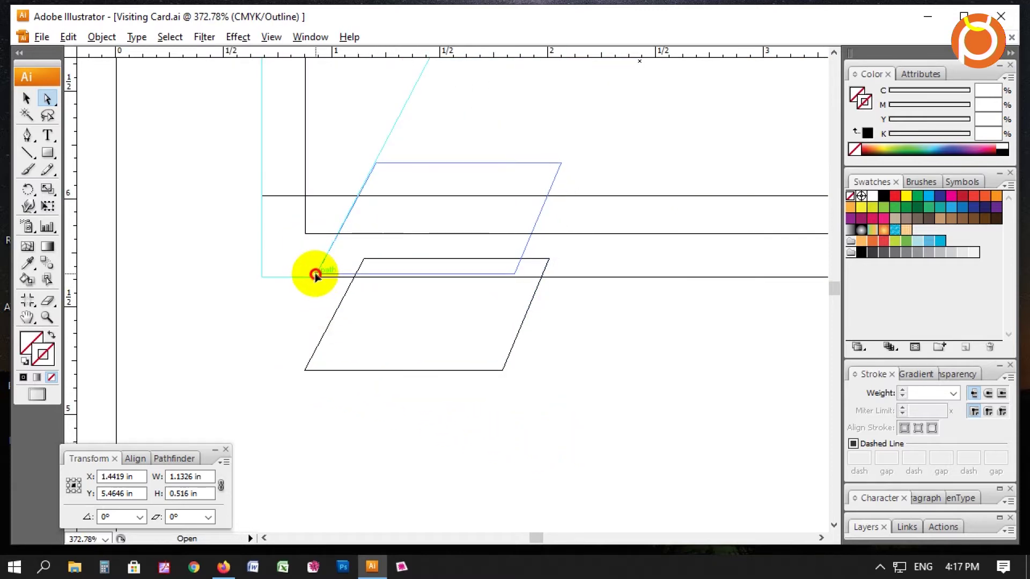
pyautogui.moveTo(172, 150); pyautogui.dragTo(627, 333)
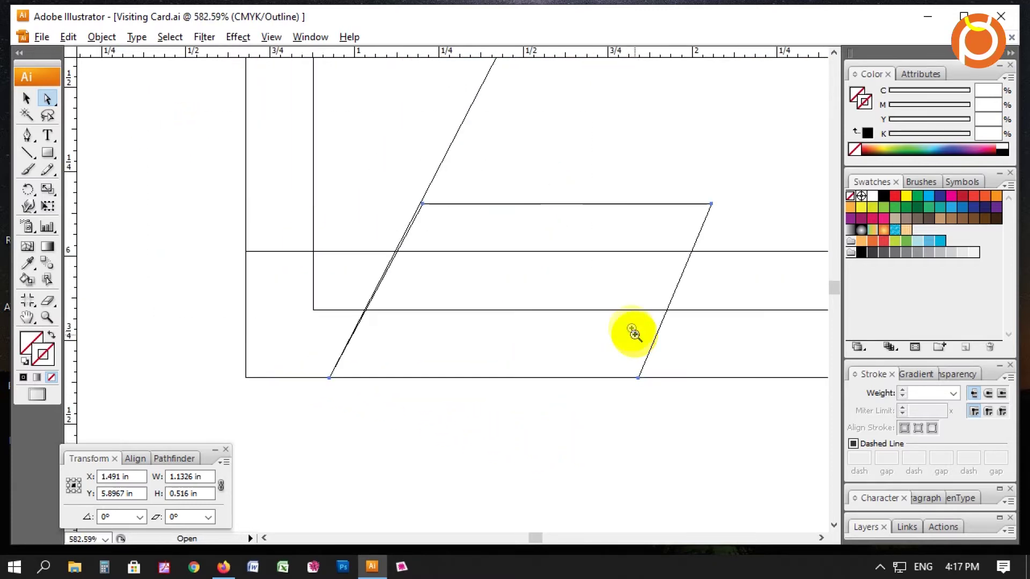
pyautogui.click(494, 202)
pyautogui.moveTo(493, 202); pyautogui.dragTo(482, 203)
pyautogui.click(531, 156)
pyautogui.moveTo(409, 204); pyautogui.dragTo(407, 204)
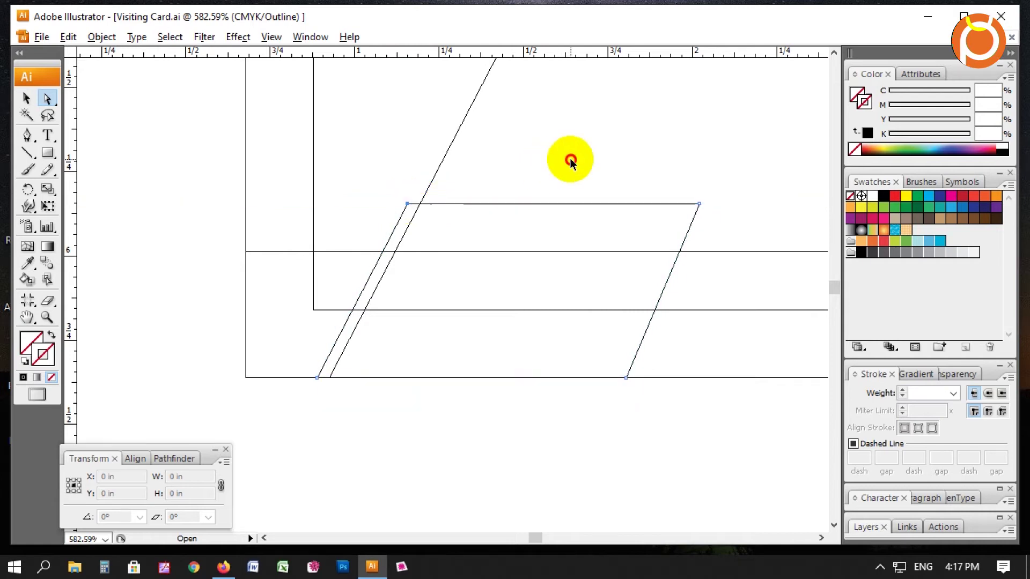
# Step: Resize the parallelogram to 1.17 in wide (1.17 × 0.516 in) in the Transform panel
pyautogui.hotkey('ctrl', '-')
pyautogui.hotkey('ctrl', '-')
pyautogui.hotkey('ctrl', '-')
pyautogui.hotkey('ctrl', 'y')
pyautogui.hotkey('ctrl', '-')
pyautogui.hotkey('ctrl', '-')
pyautogui.hotkey('ctrl', 'y')
pyautogui.moveTo(403, 247); pyautogui.dragTo(632, 368)
pyautogui.press('Tab')
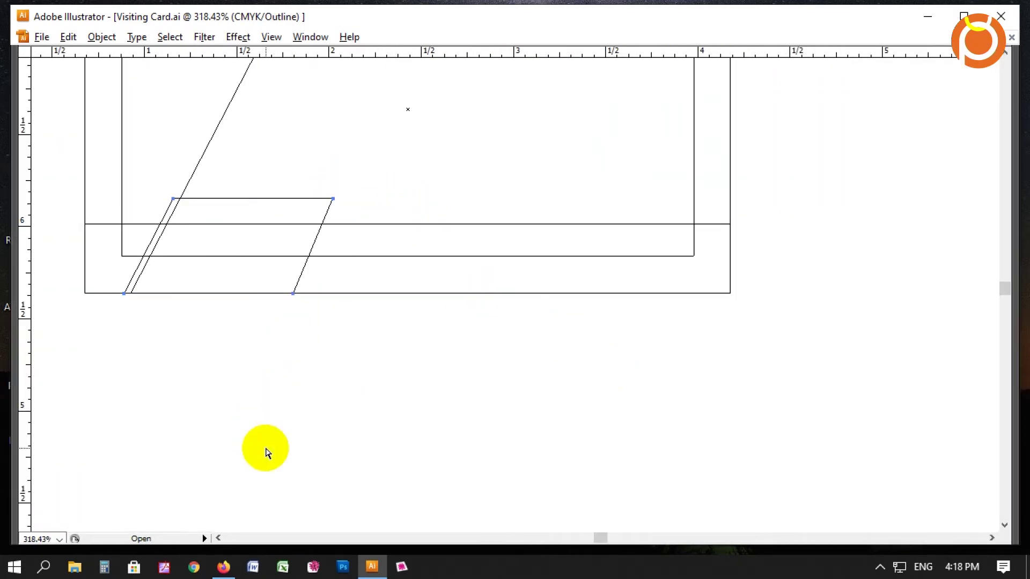
pyautogui.press('Tab')
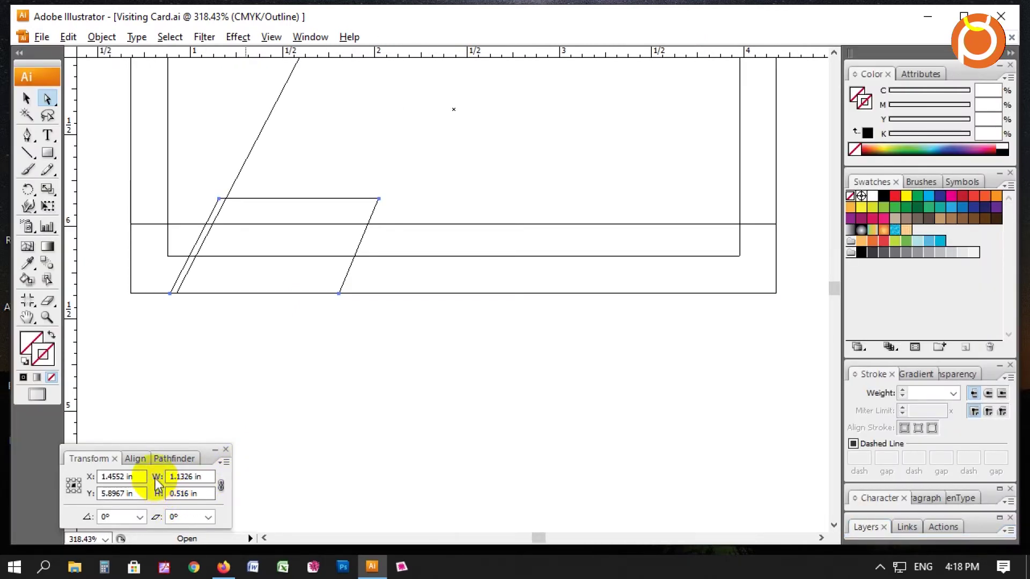
pyautogui.click(157, 486)
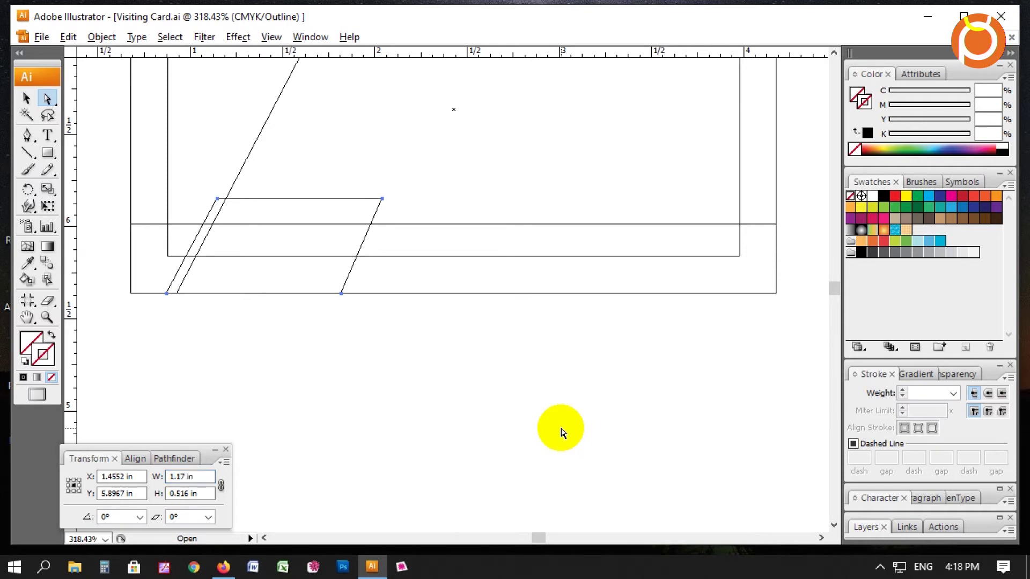
pyautogui.write('1.17')
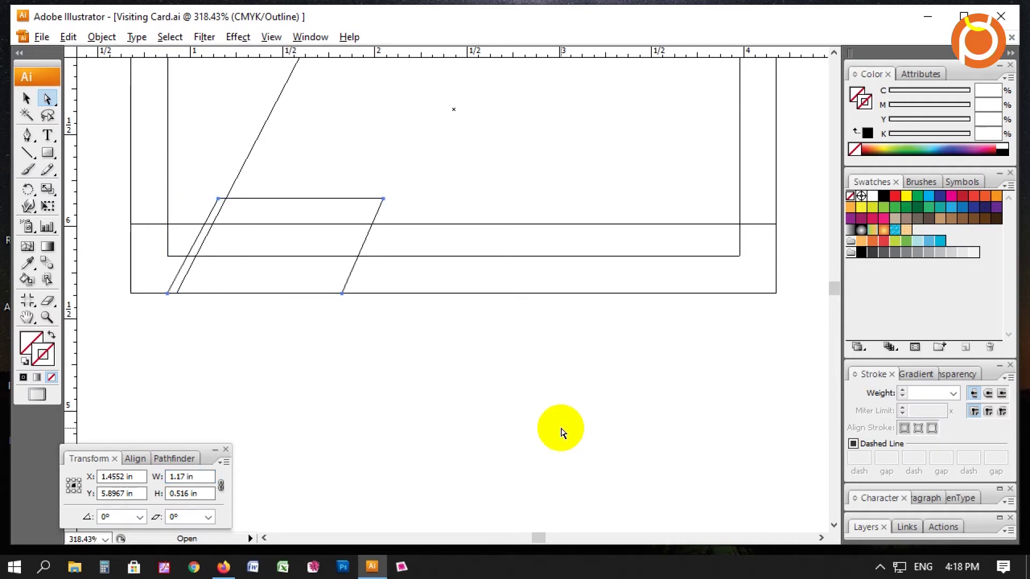
pyautogui.hotkey('ctrl', 'y')
pyautogui.hotkey('ctrl', '-')
pyautogui.hotkey('ctrl', '-')
pyautogui.hotkey('ctrl', '-')
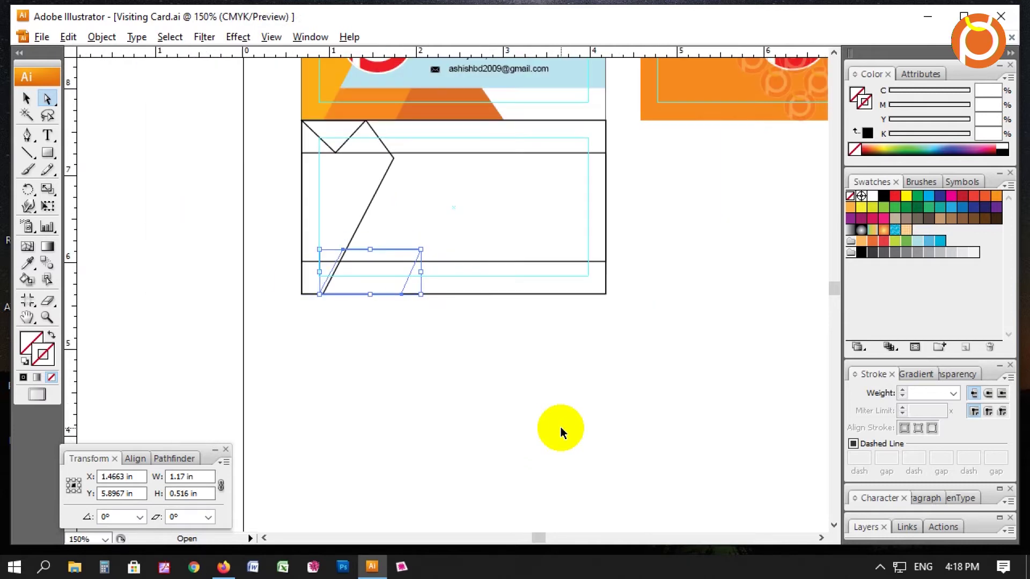
# Step: Fill the parallelogram with the front card's orange using the Eyedropper
pyautogui.press('i')
pyautogui.scroll(3, 421, 188)
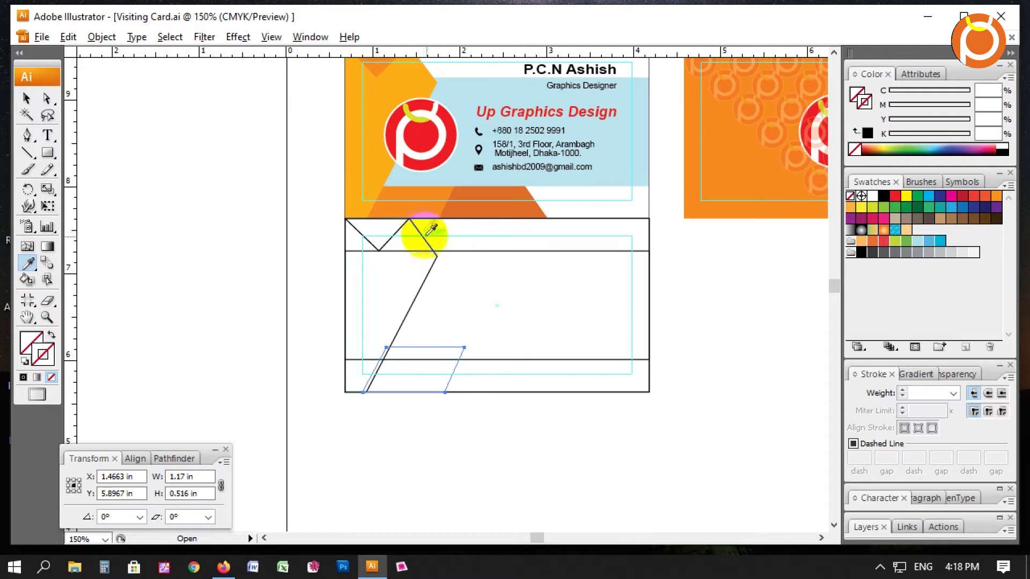
pyautogui.click(426, 206)
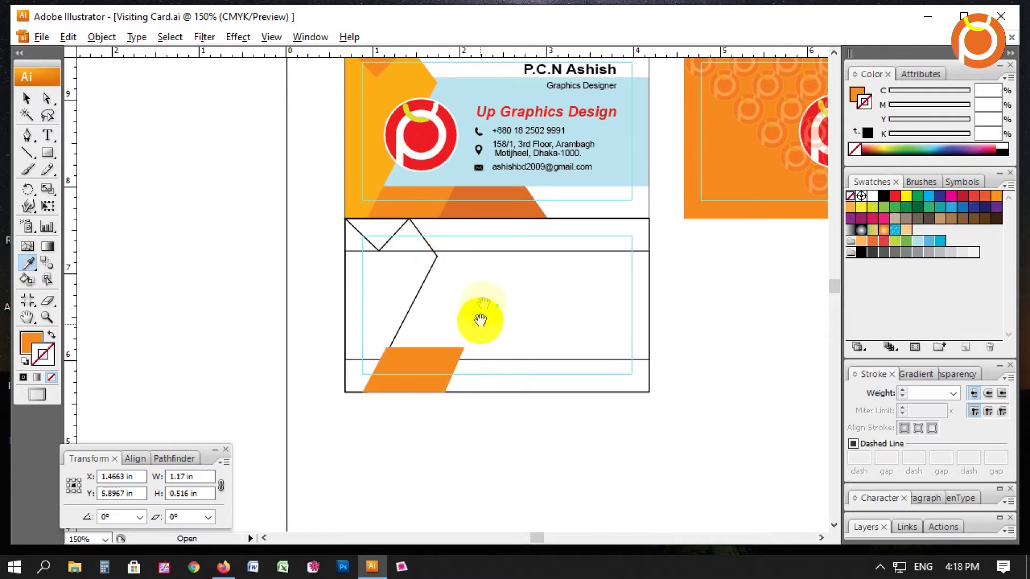
pyautogui.moveTo(481, 321); pyautogui.dragTo(489, 352)
pyautogui.moveTo(251, 191); pyautogui.dragTo(716, 495)
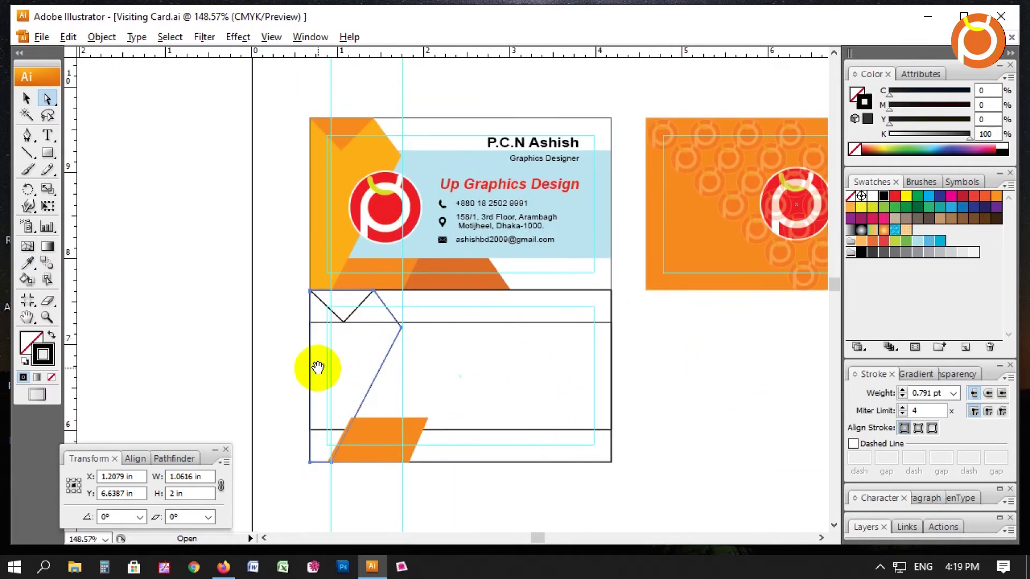
# Step: Give the large left shape the front card's yellow-orange
pyautogui.click(29, 263)
pyautogui.click(348, 185)
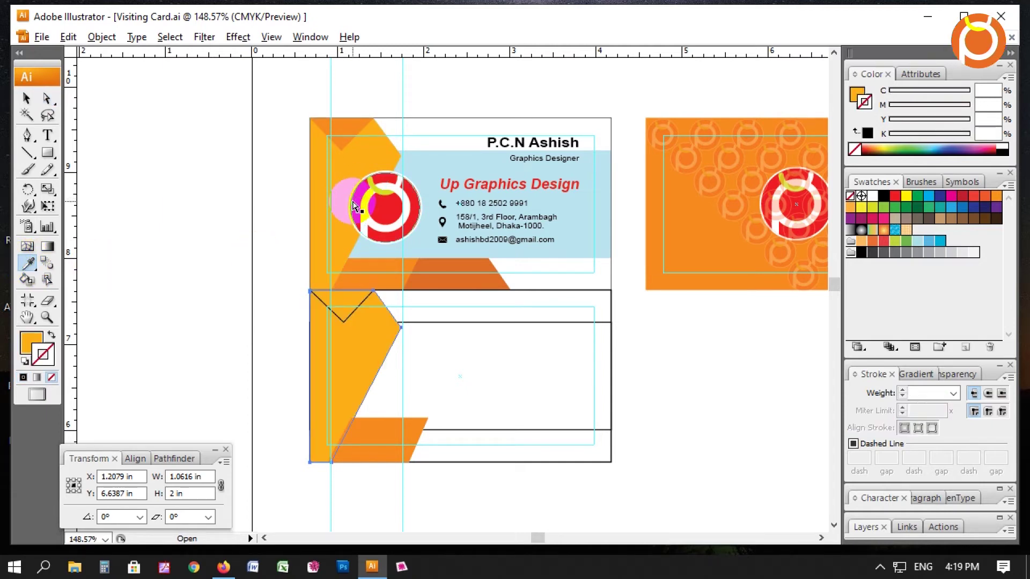
pyautogui.keyDown('ctrl'); pyautogui.click(340, 345); pyautogui.keyUp('ctrl')
pyautogui.moveTo(214, 271); pyautogui.dragTo(606, 525)
pyautogui.press('a')
pyautogui.hotkey('ctrl', '-')
pyautogui.hotkey('ctrl', '-')
# Step: Check the orange parallelogram's size and sample the front card's dark orange trapezoid colour
pyautogui.click(418, 342)
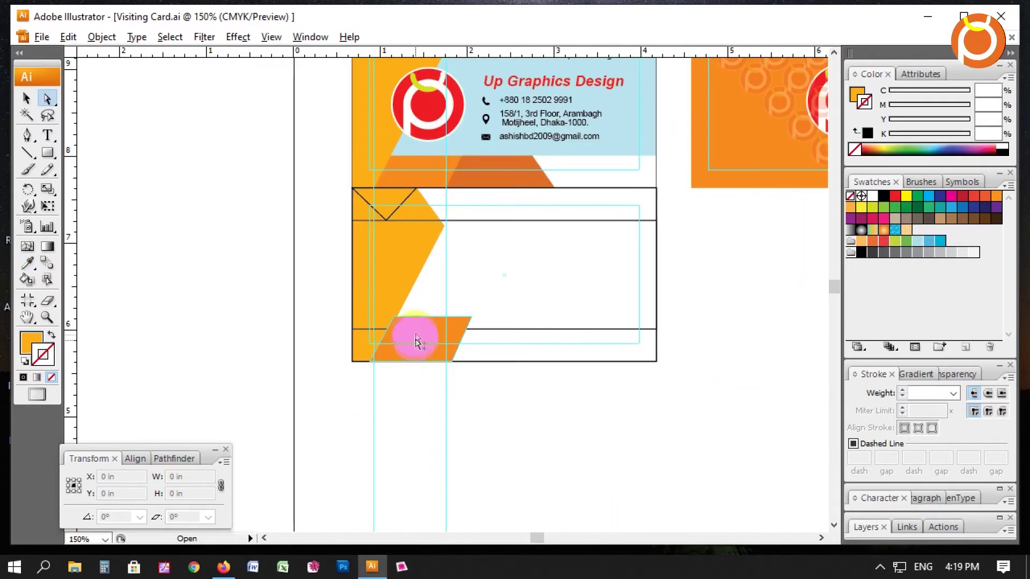
pyautogui.click(415, 332)
pyautogui.moveTo(283, 264); pyautogui.dragTo(739, 433)
pyautogui.hotkey('ctrl', '-')
pyautogui.hotkey('ctrl', '-')
pyautogui.hotkey('ctrl', '-')
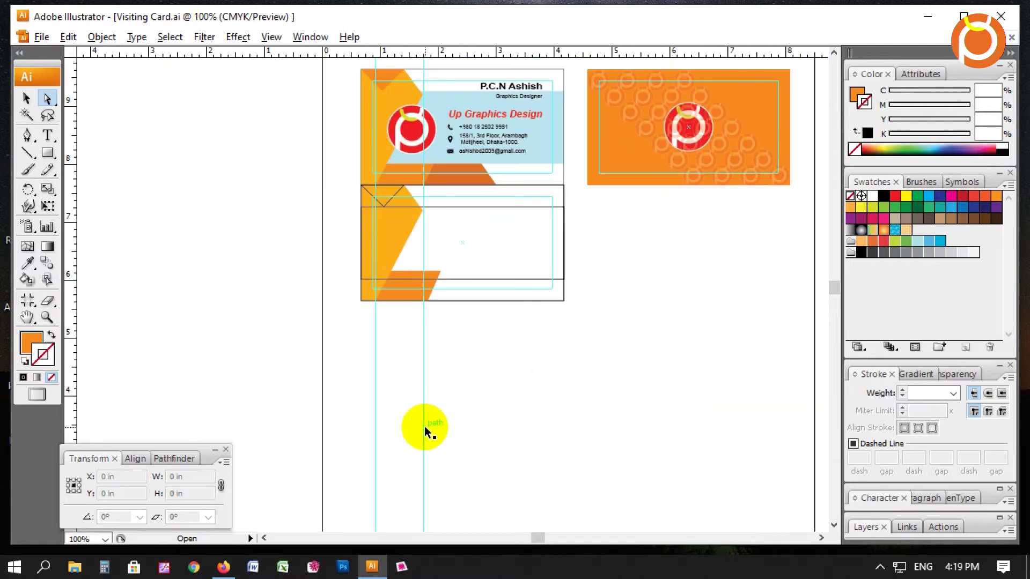
pyautogui.moveTo(270, 161); pyautogui.dragTo(606, 351)
pyautogui.moveTo(553, 387); pyautogui.dragTo(562, 404)
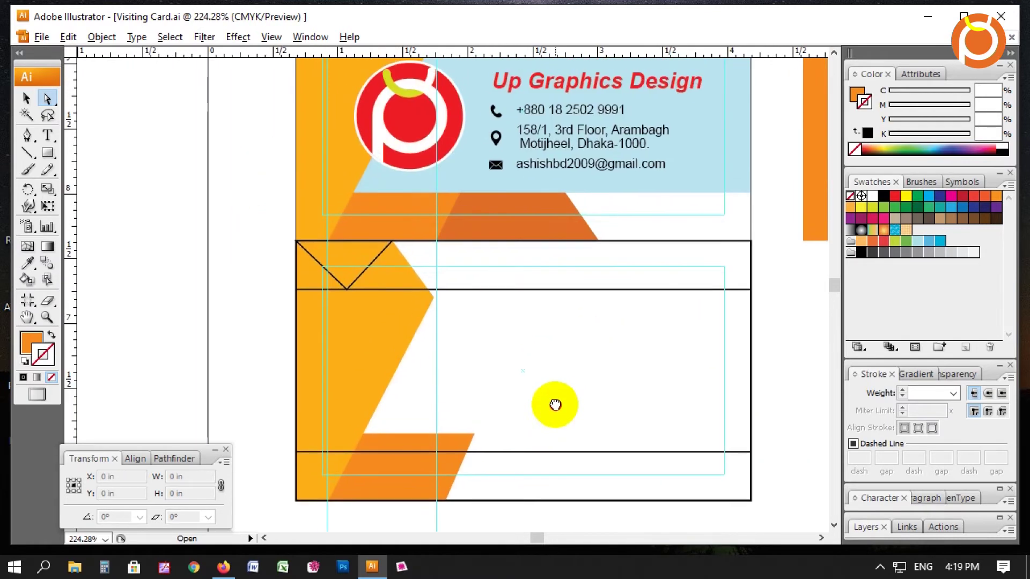
pyautogui.hotkey('ctrl', '-')
pyautogui.scroll(1, 553, 405)
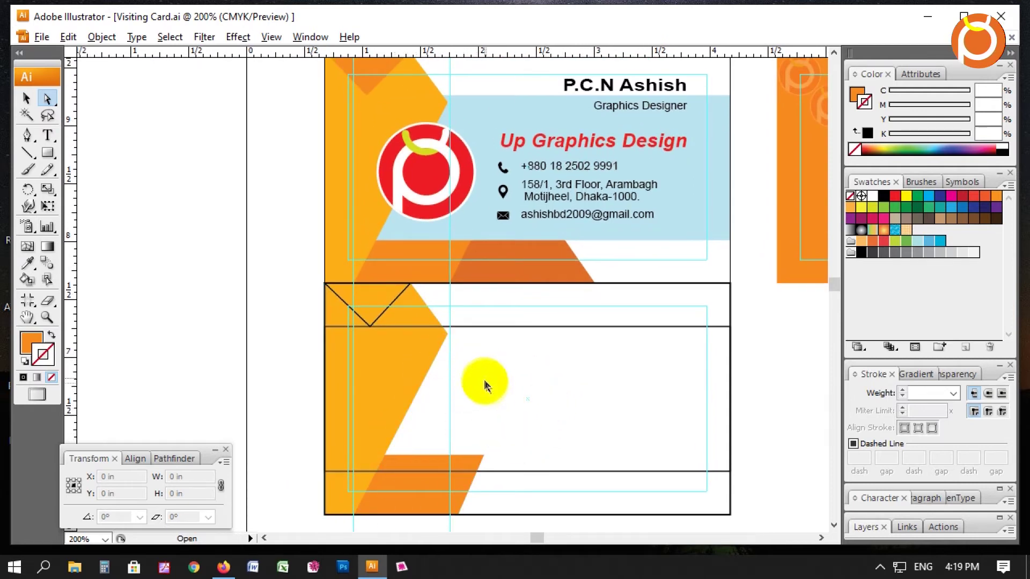
pyautogui.click(501, 276)
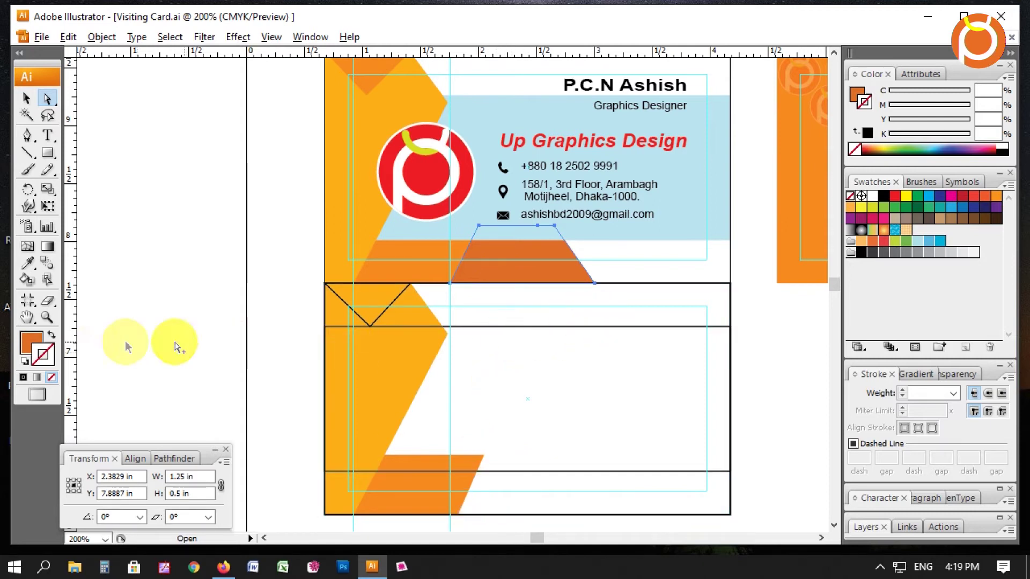
# Step: Draw a closed dark orange four-corner block on the guides, right of the parallelogram along the bottom edge
pyautogui.click(594, 283)
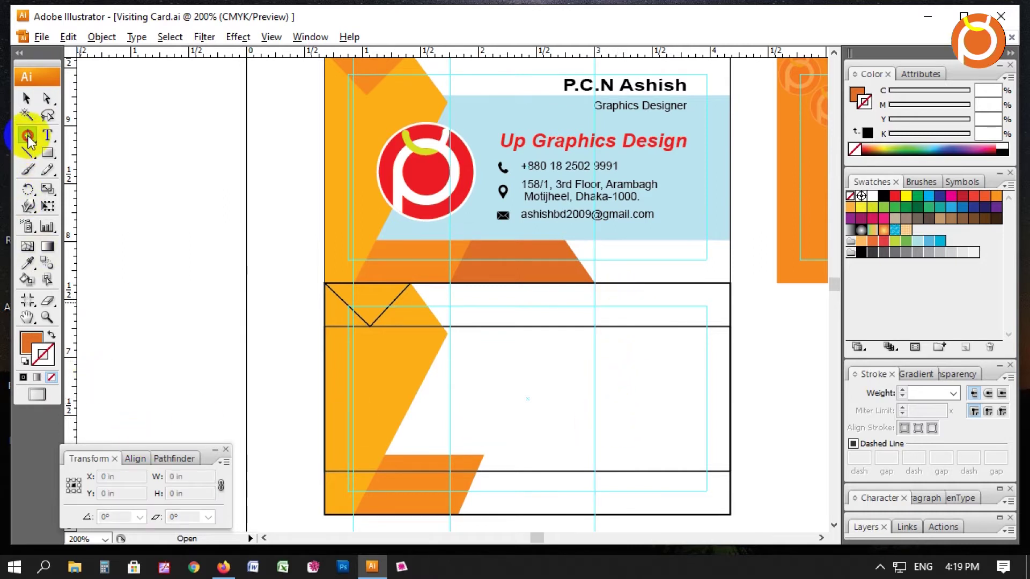
pyautogui.click(450, 517)
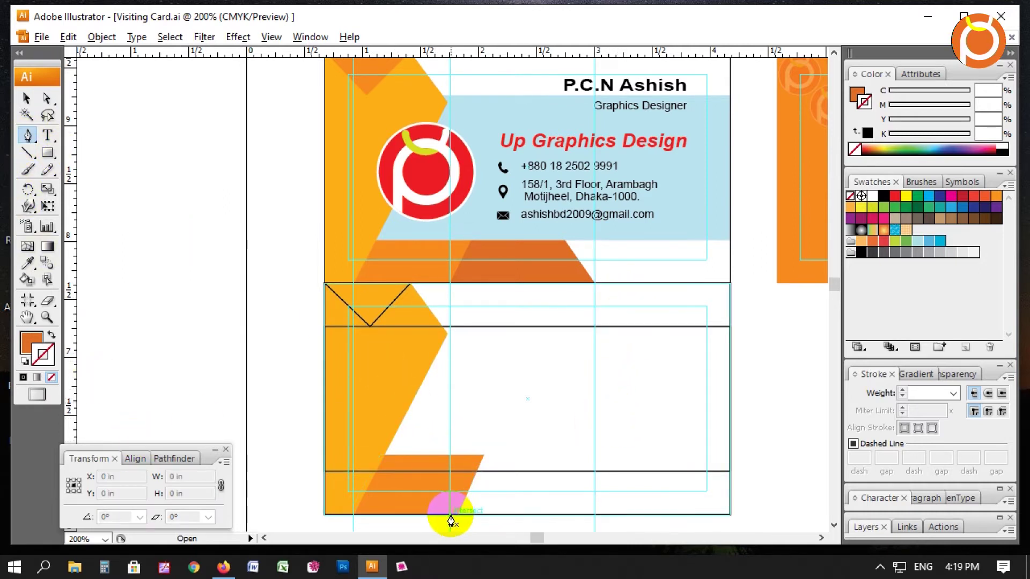
pyautogui.click(476, 461)
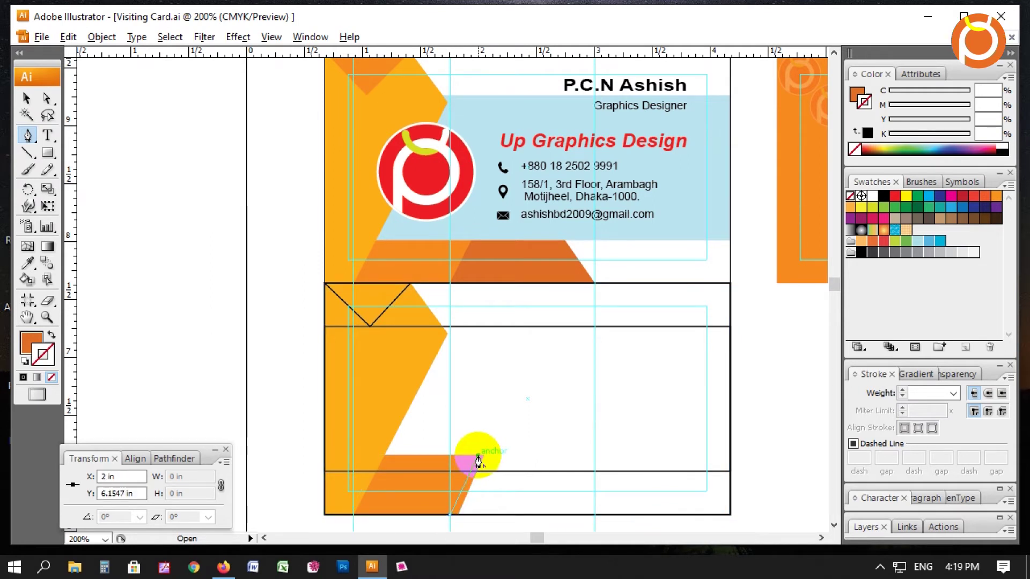
pyautogui.moveTo(281, 356); pyautogui.dragTo(623, 521)
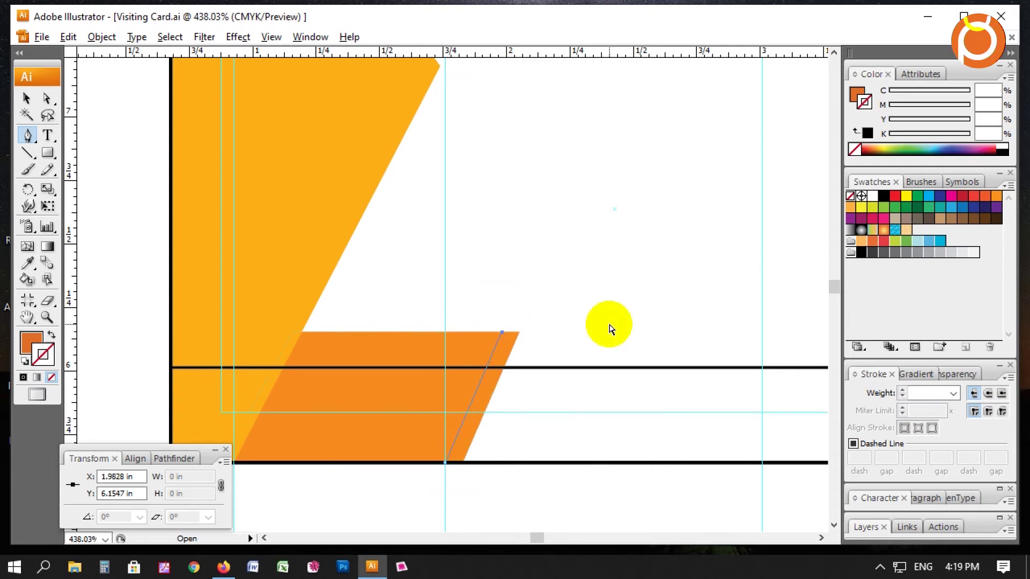
pyautogui.hotkey('ctrl', '-')
pyautogui.hotkey('ctrl', '-')
pyautogui.hotkey('ctrl', '-')
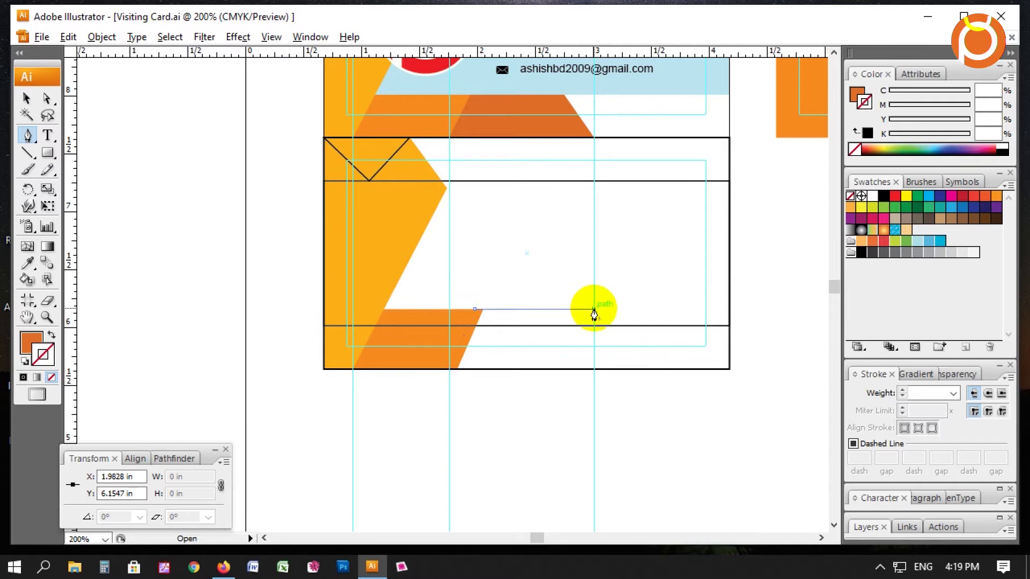
pyautogui.click(594, 310)
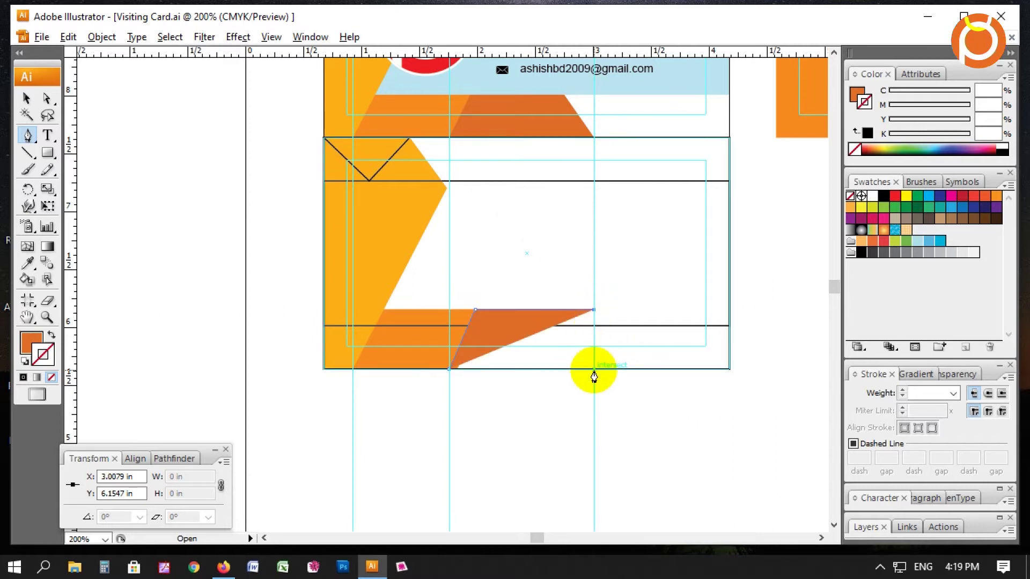
pyautogui.click(594, 370)
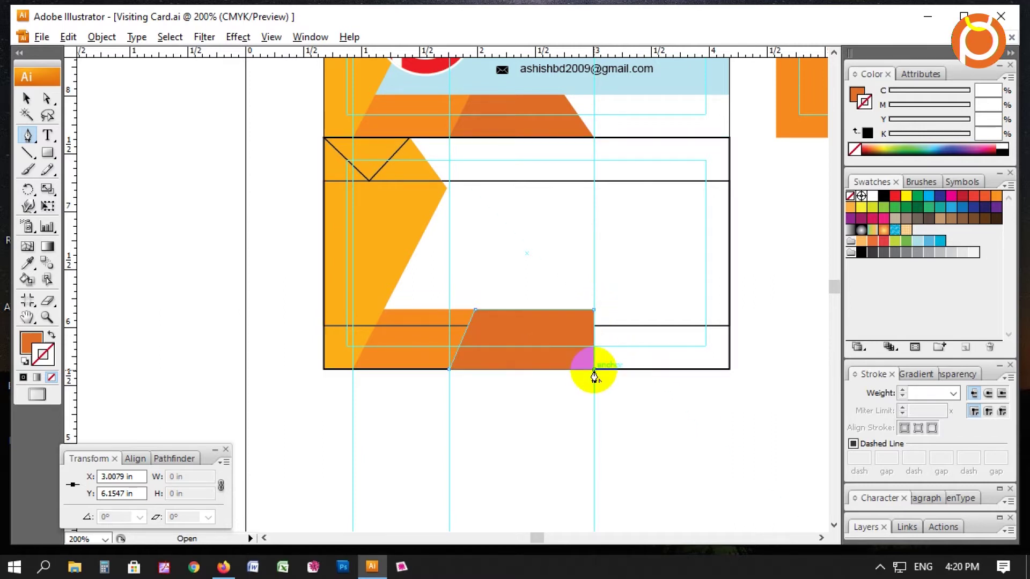
pyautogui.click(449, 370)
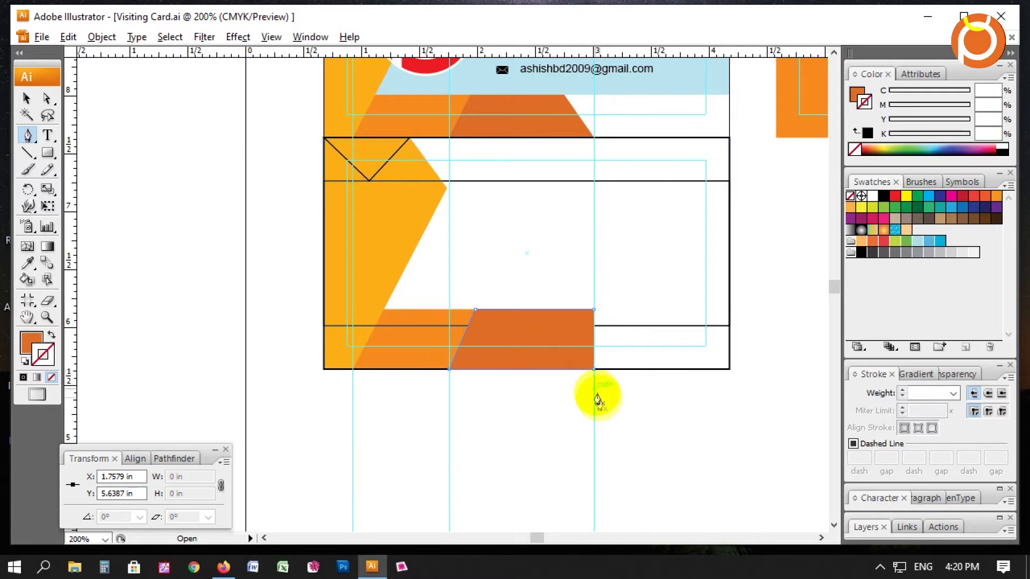
pyautogui.click(576, 353)
pyautogui.hotkey('ctrl', '-')
pyautogui.hotkey('ctrl', '-')
pyautogui.moveTo(361, 189); pyautogui.dragTo(680, 391)
pyautogui.keyDown('ctrl'); pyautogui.click(720, 332); pyautogui.keyUp('ctrl')
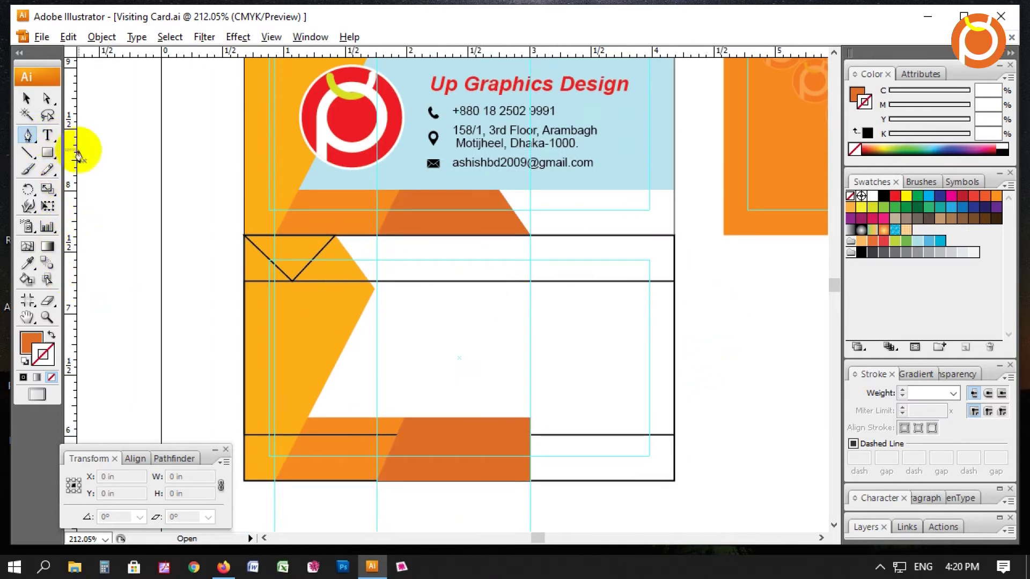
# Step: Add a vertical guide and move the lower trapezoid's top-right anchor onto it
pyautogui.moveTo(74, 152); pyautogui.dragTo(492, 179)
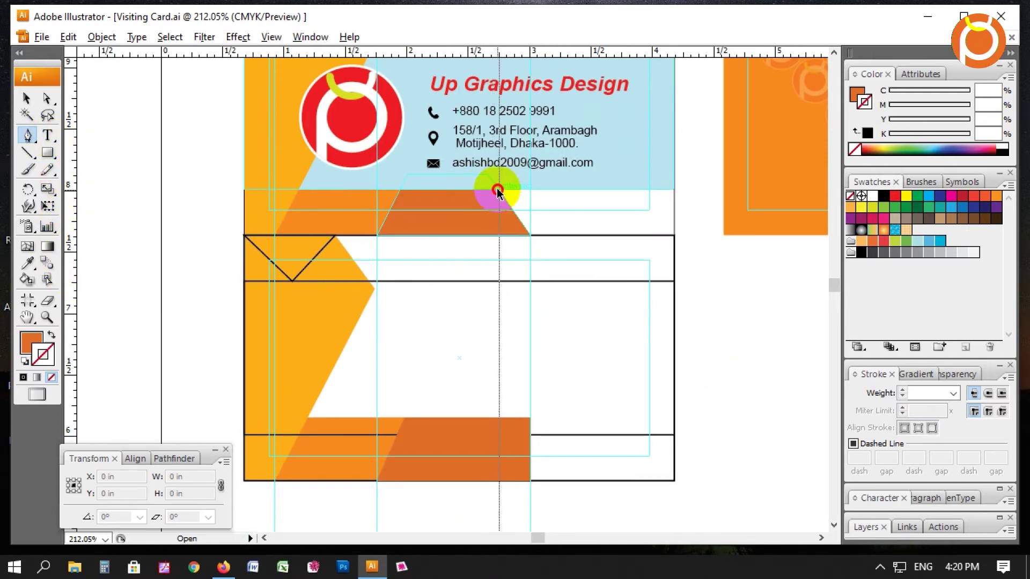
pyautogui.press('a')
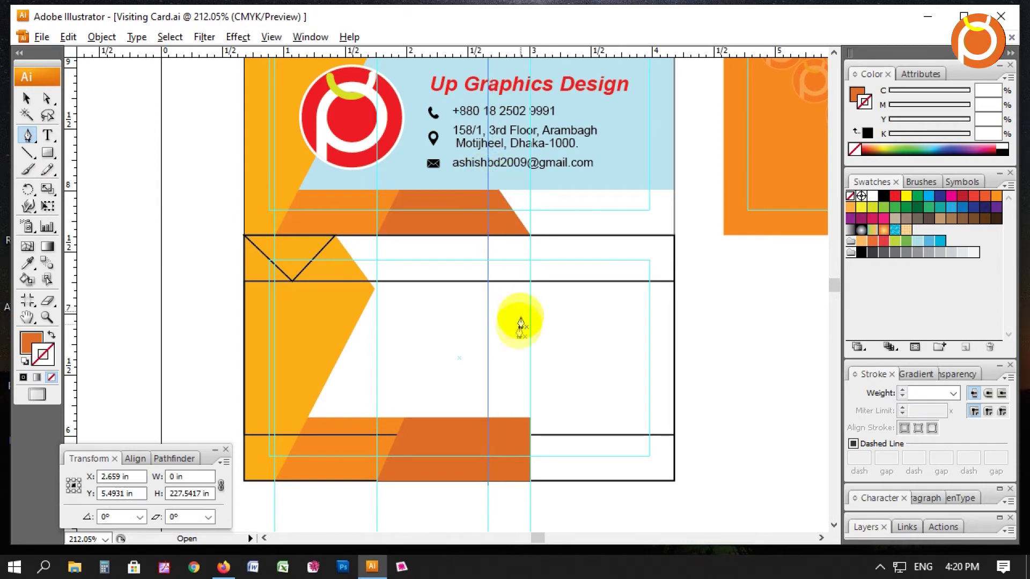
pyautogui.moveTo(530, 421); pyautogui.dragTo(488, 418)
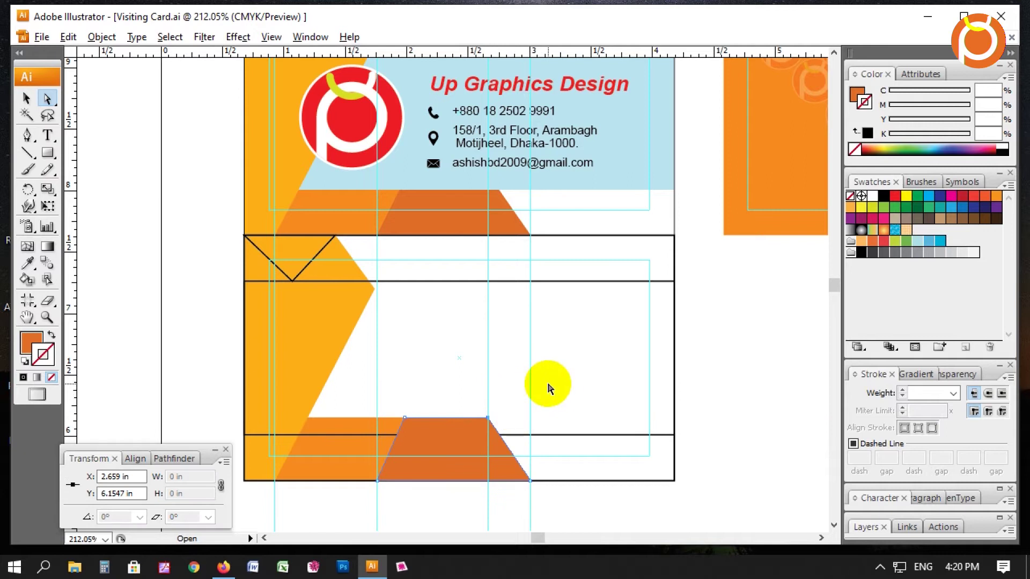
pyautogui.hotkey('ctrl', '-')
pyautogui.hotkey('ctrl', '-')
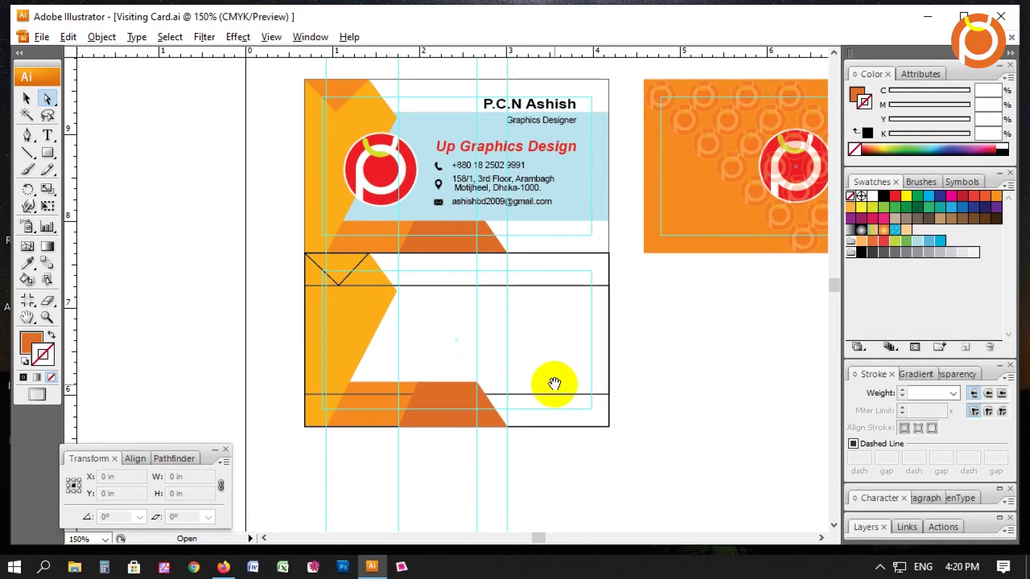
# Step: Compare the lower card's dark-orange trapezoid size against the upper card's trapezoid
pyautogui.click(427, 239)
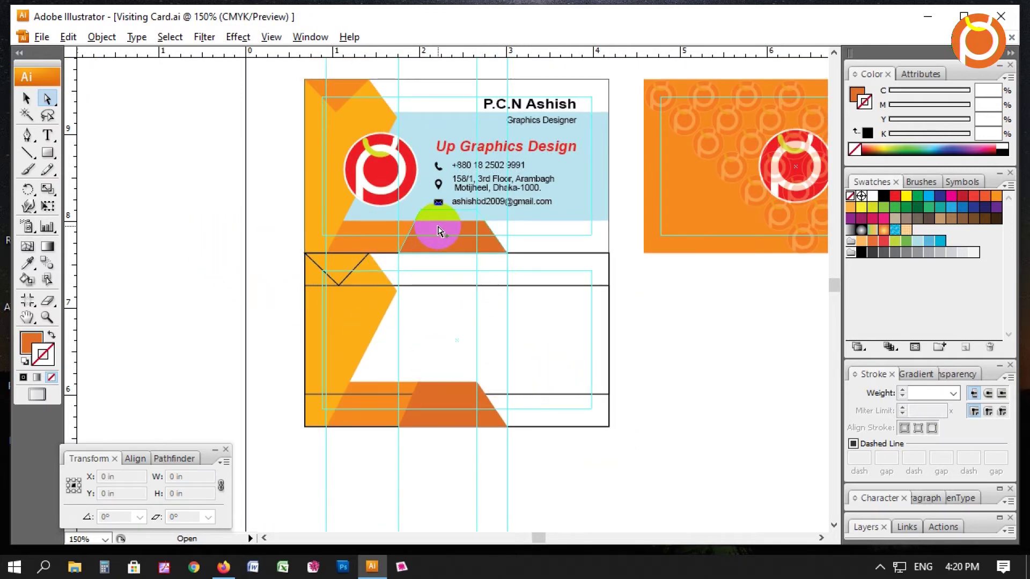
pyautogui.click(451, 247)
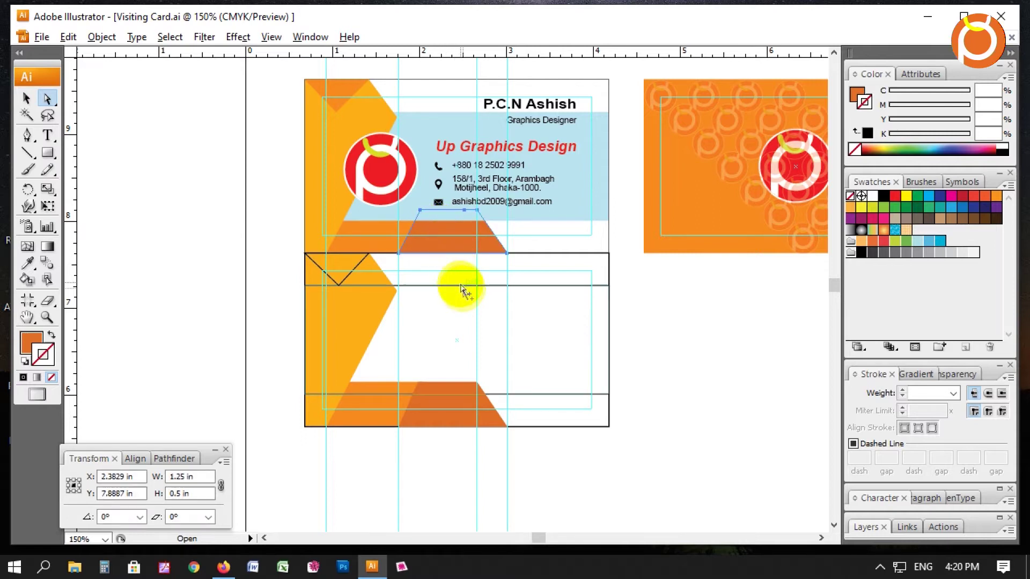
pyautogui.click(439, 423)
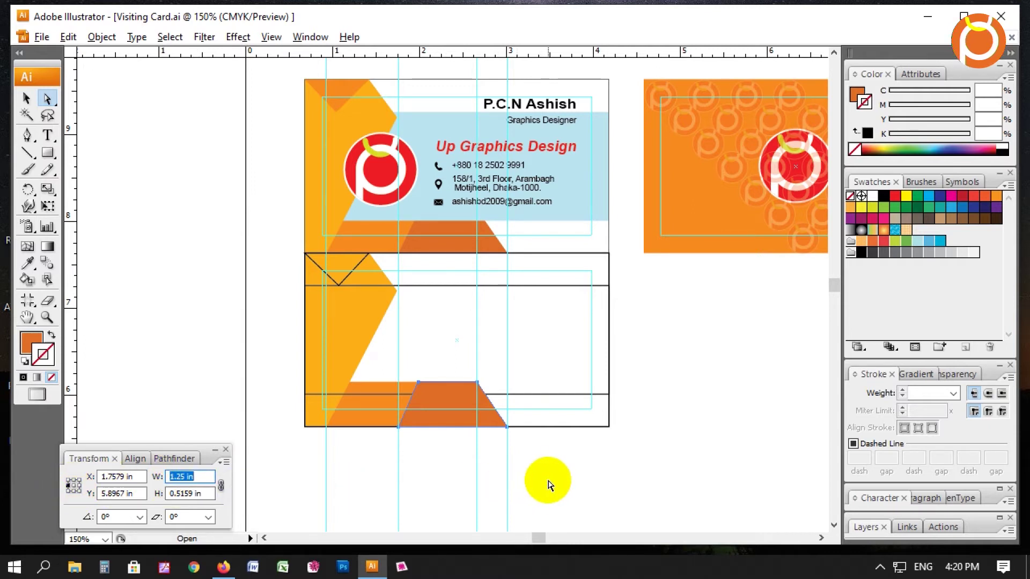
pyautogui.click(570, 468)
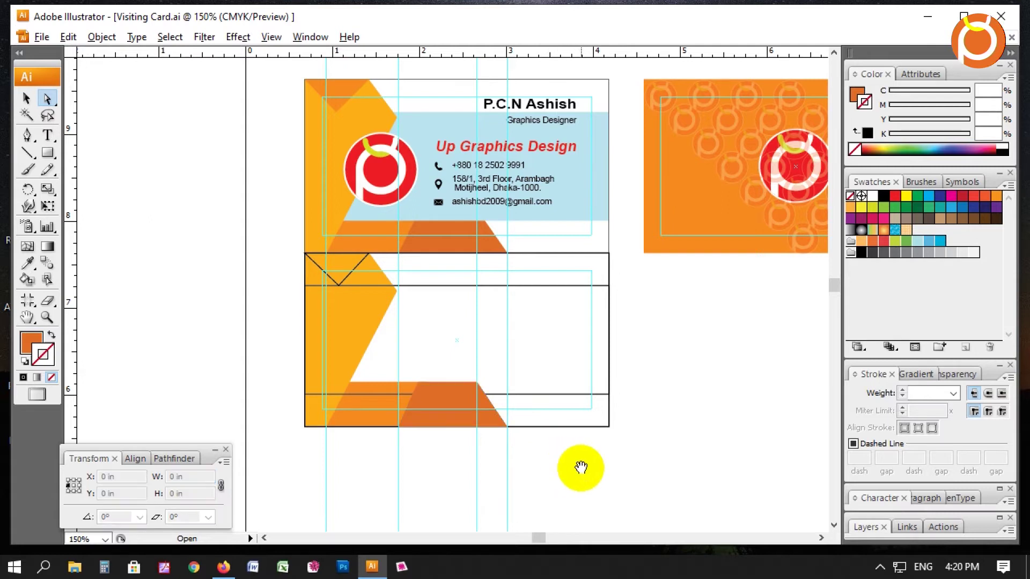
pyautogui.moveTo(490, 432); pyautogui.dragTo(453, 414)
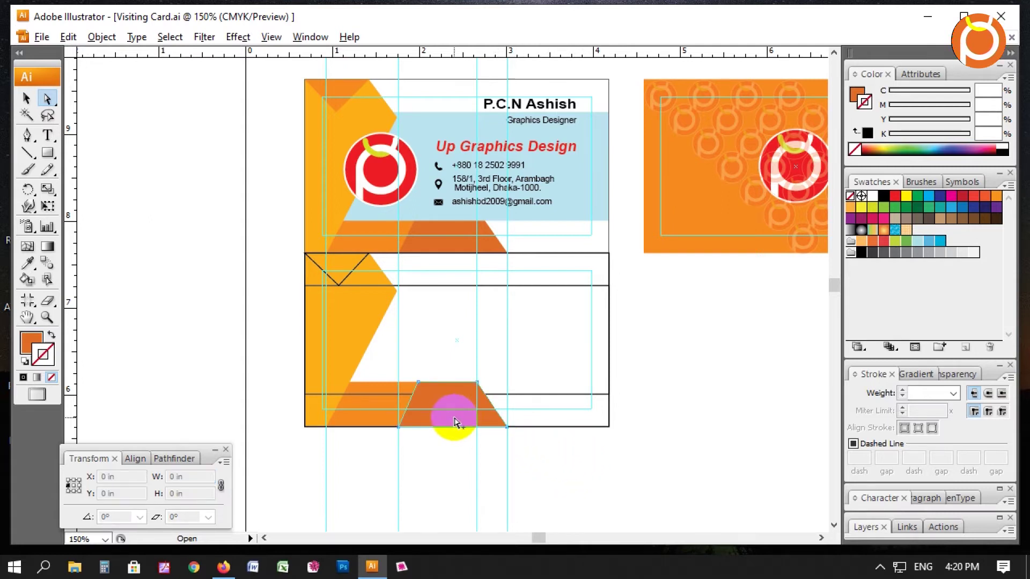
pyautogui.click(659, 420)
pyautogui.moveTo(552, 436); pyautogui.dragTo(570, 446)
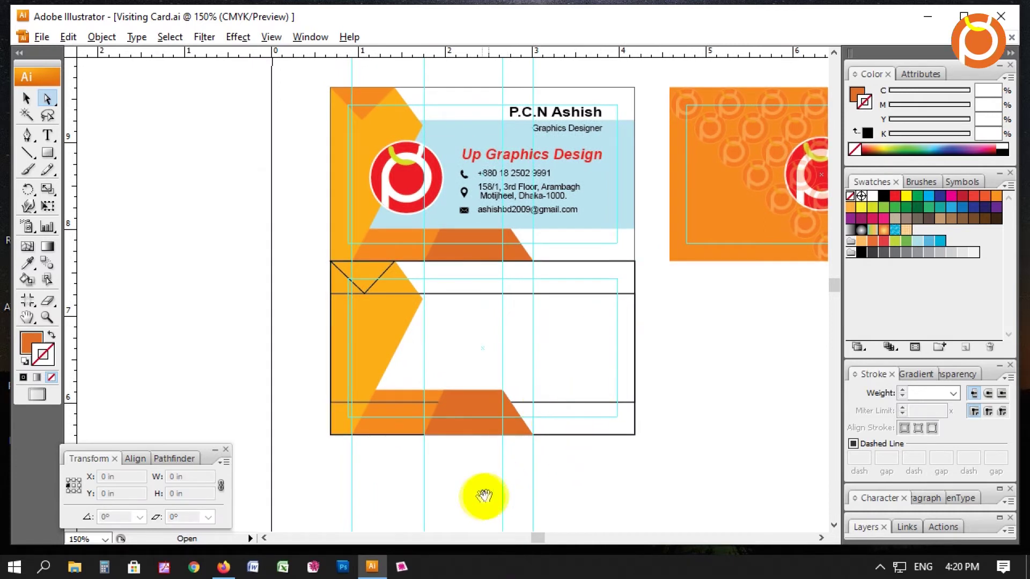
pyautogui.moveTo(481, 495); pyautogui.dragTo(478, 391)
# Step: Select and delete the vertical helper guides in Outline view
pyautogui.hotkey('ctrl', 'y')
pyautogui.hotkey('ctrl', 'y')
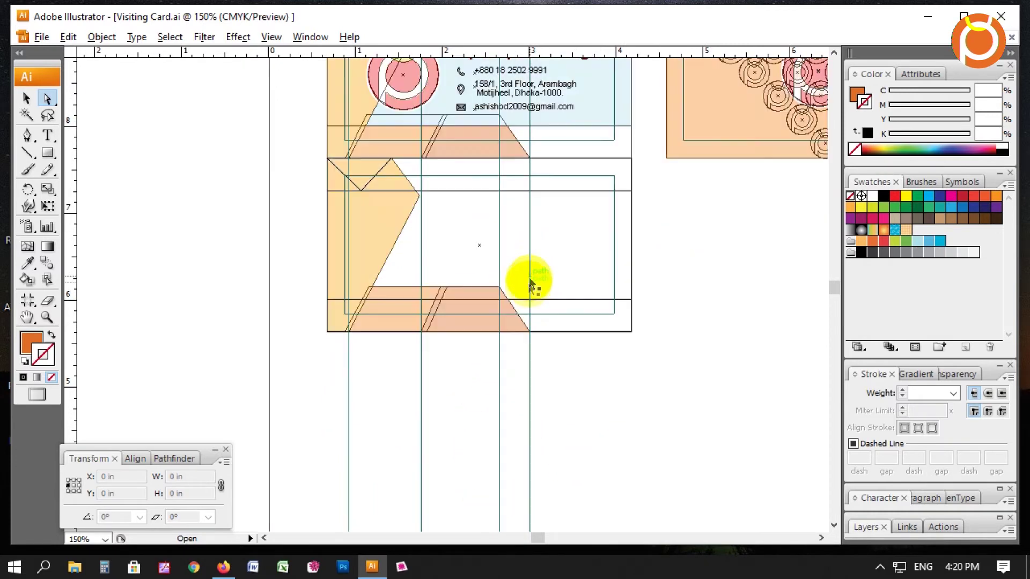
pyautogui.moveTo(315, 380); pyautogui.dragTo(662, 456)
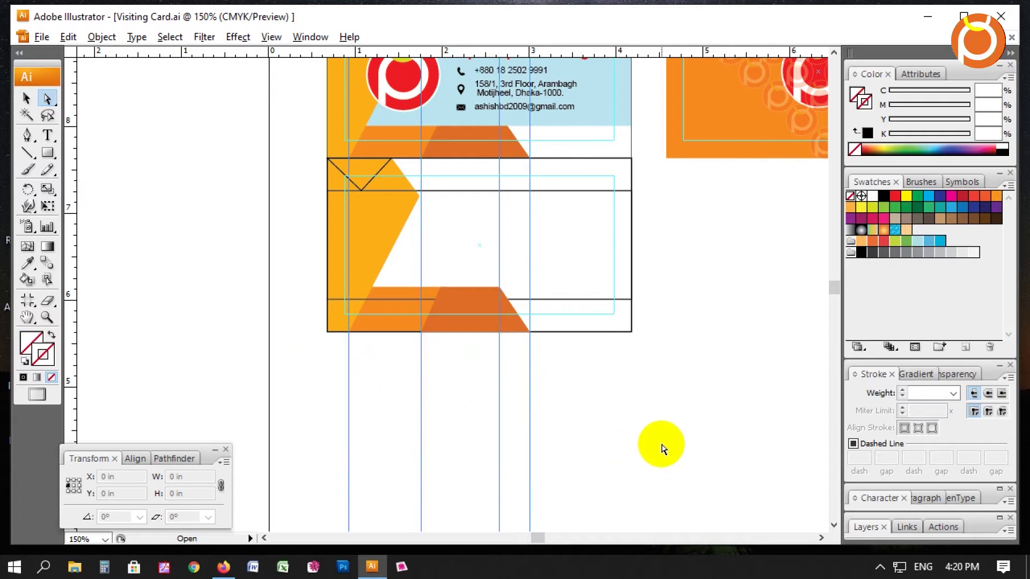
pyautogui.press('Delete')
pyautogui.moveTo(534, 293); pyautogui.dragTo(551, 404)
pyautogui.moveTo(320, 237)
pyautogui.mouseDown()
pyautogui.moveTo(675, 448)
pyautogui.moveTo(733, 458)
pyautogui.mouseUp()
pyautogui.moveTo(644, 299); pyautogui.dragTo(717, 340)
pyautogui.press('Tab')
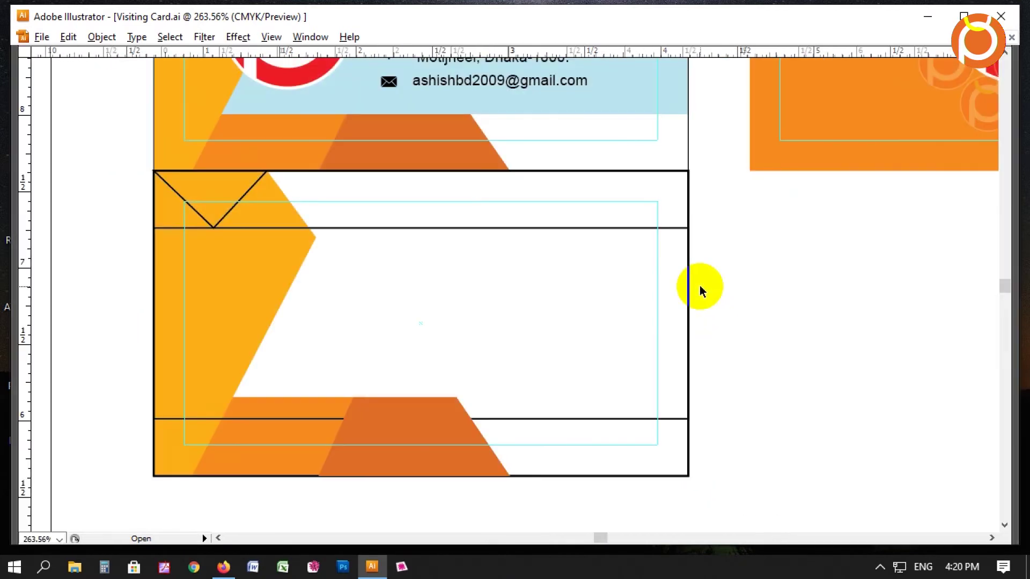
pyautogui.hotkey('ctrl', '-')
pyautogui.hotkey('ctrl', '-')
pyautogui.moveTo(697, 283); pyautogui.dragTo(736, 329)
pyautogui.click(633, 223)
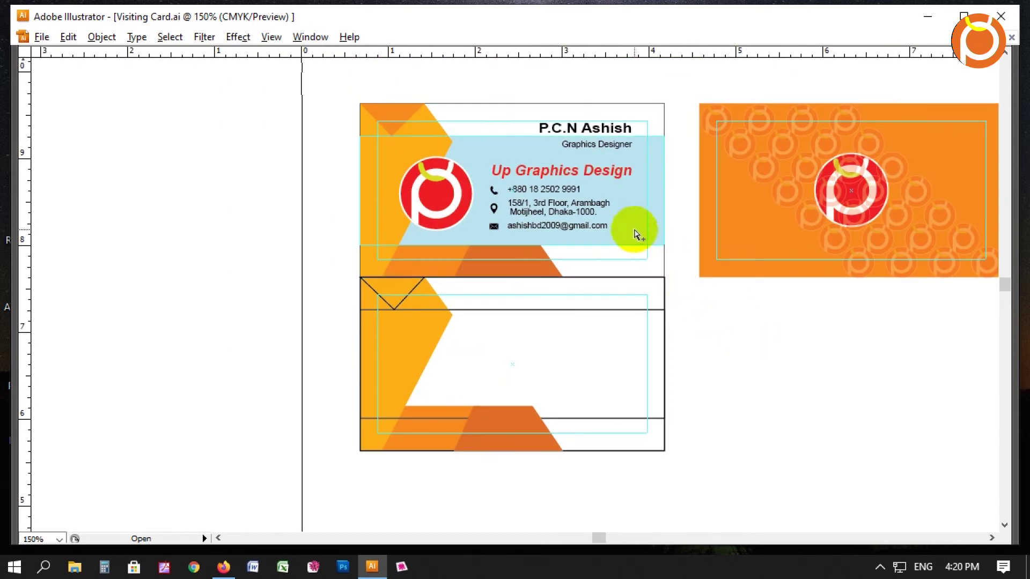
# Step: Fill the lower card's blank middle rectangle with the top card's light blue via Eyedropper
pyautogui.click(667, 286)
pyautogui.click(641, 311)
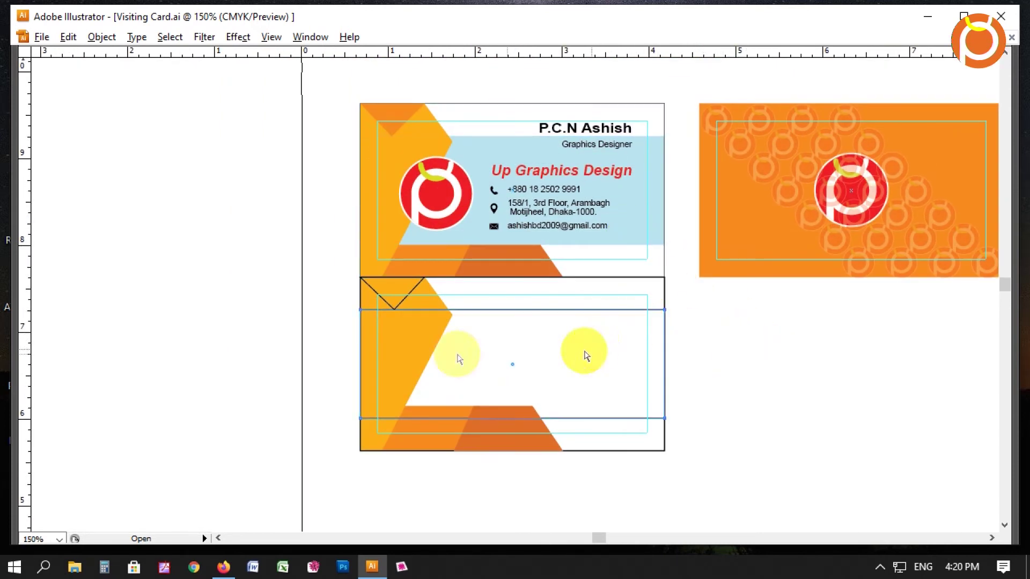
pyautogui.press('Tab')
pyautogui.click(28, 263)
pyautogui.click(683, 205)
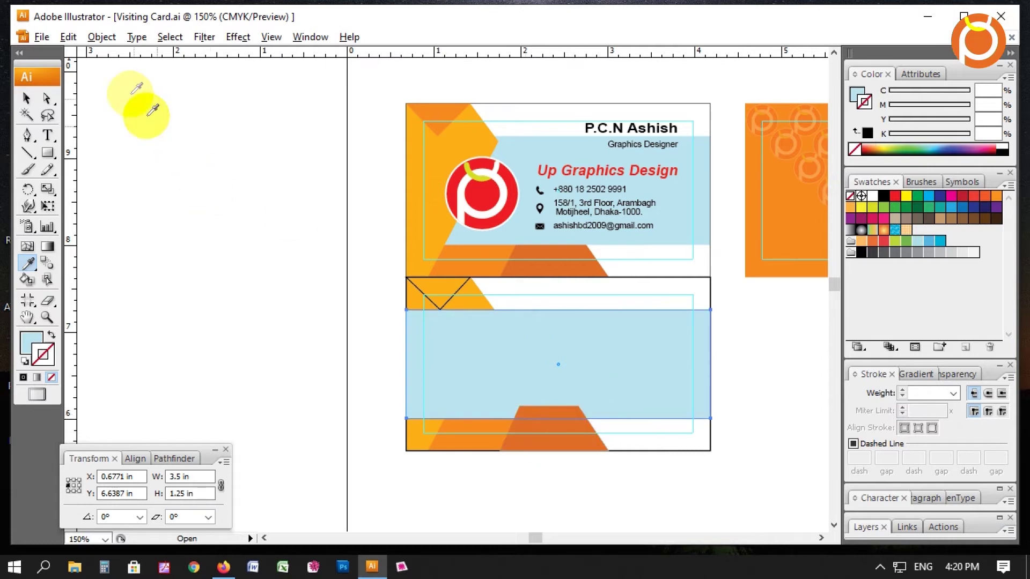
# Step: Bring the blue rectangle to the front with Arrange > Bring to Front
pyautogui.click(101, 36)
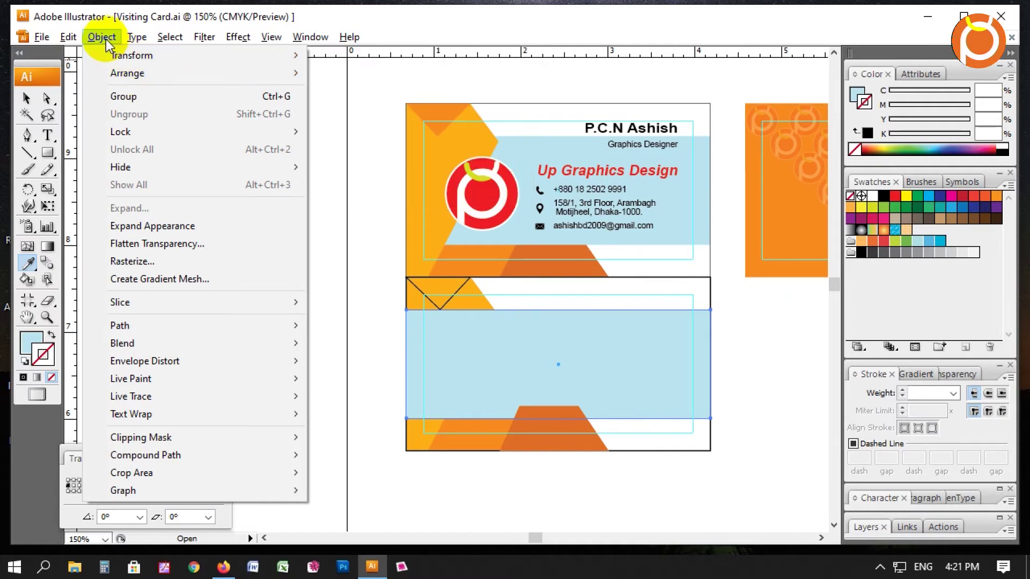
pyautogui.moveTo(127, 73)
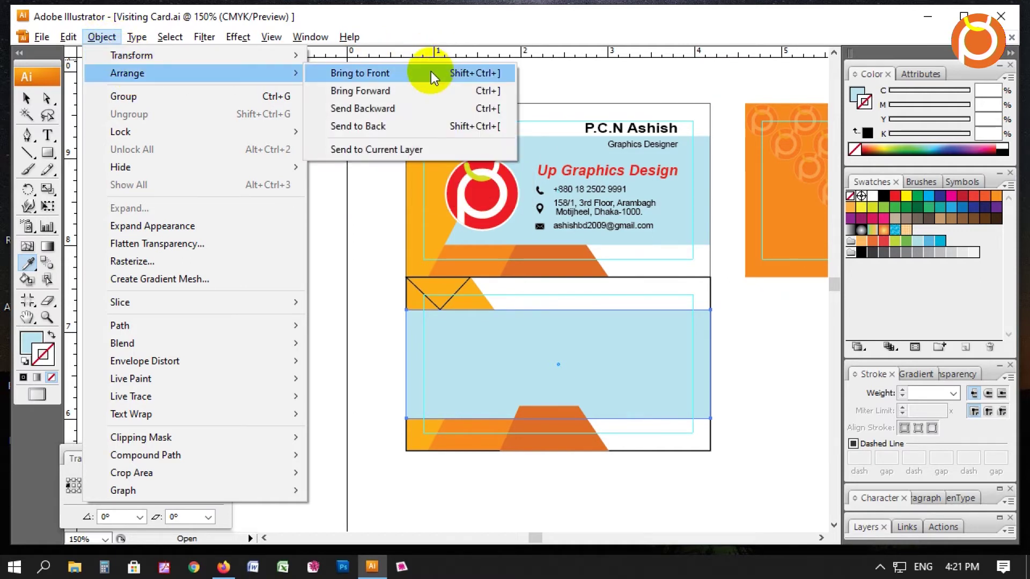
pyautogui.click(433, 75)
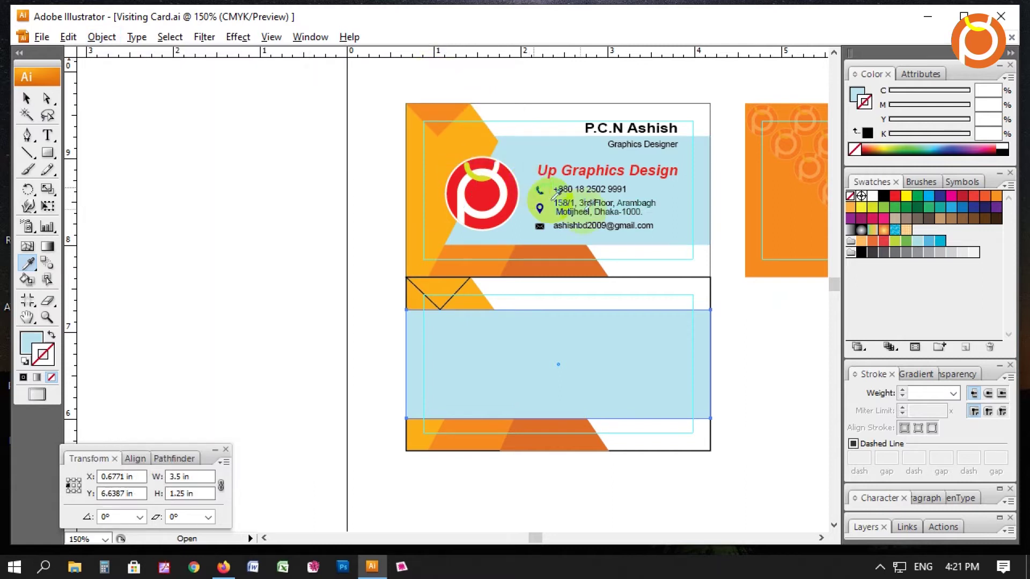
pyautogui.click(633, 485)
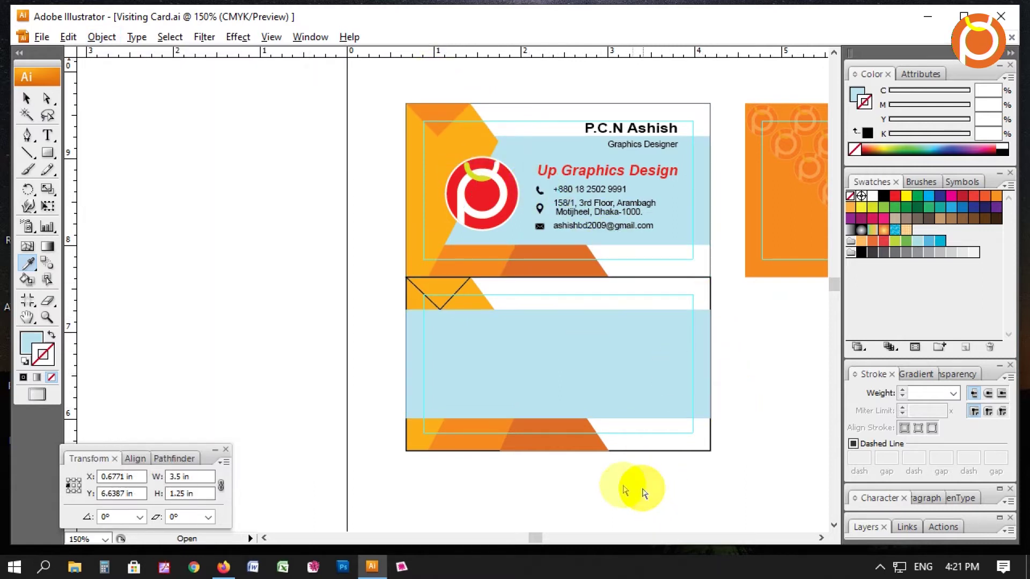
pyautogui.moveTo(701, 387)
pyautogui.mouseDown()
pyautogui.moveTo(548, 417)
pyautogui.moveTo(645, 386)
pyautogui.mouseUp()
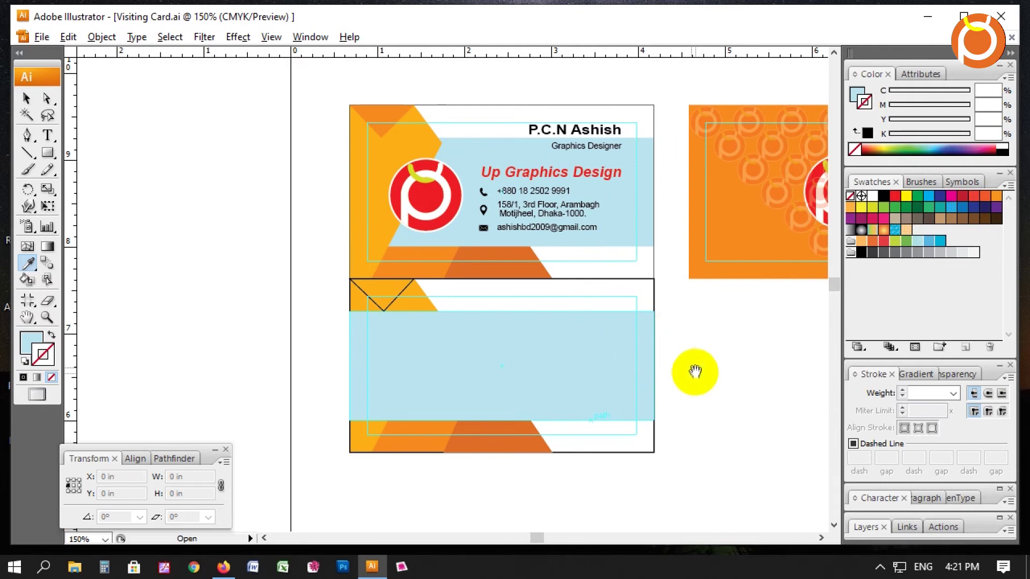
pyautogui.moveTo(574, 397); pyautogui.dragTo(620, 382)
# Step: Bring the lower card's orange left shape to the front
pyautogui.press('a')
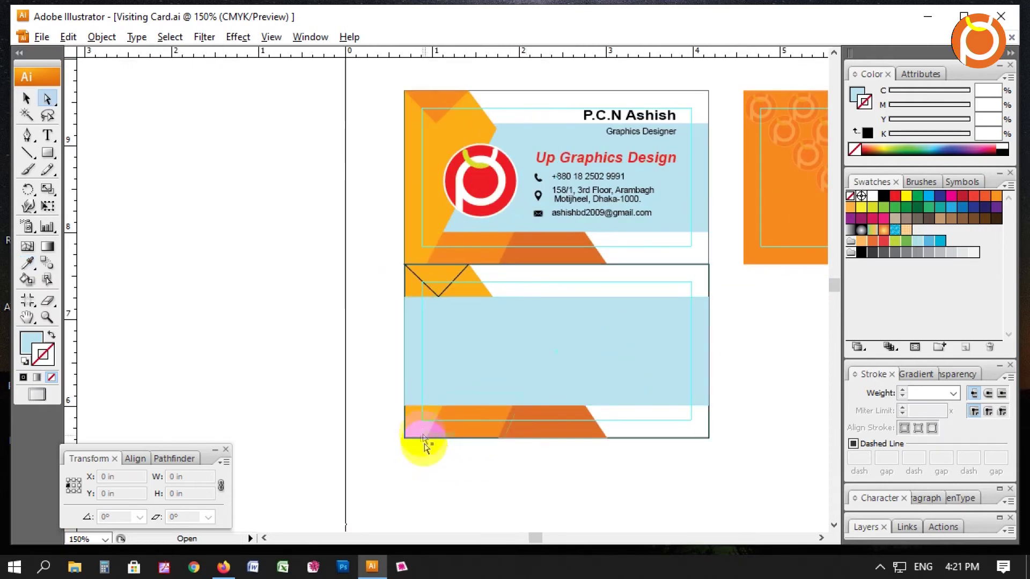
pyautogui.click(421, 437)
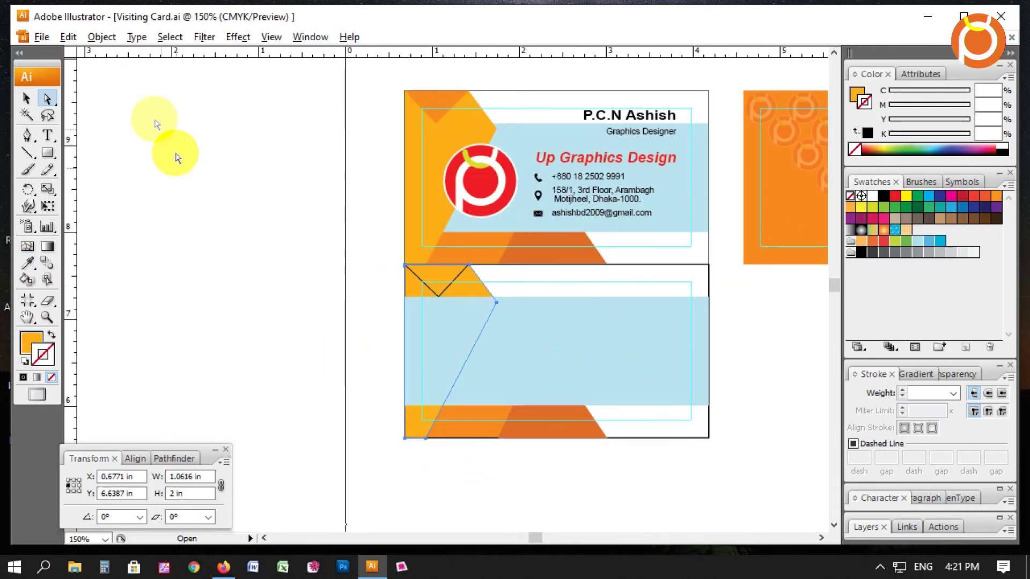
pyautogui.click(103, 39)
pyautogui.moveTo(127, 73)
pyautogui.click(397, 77)
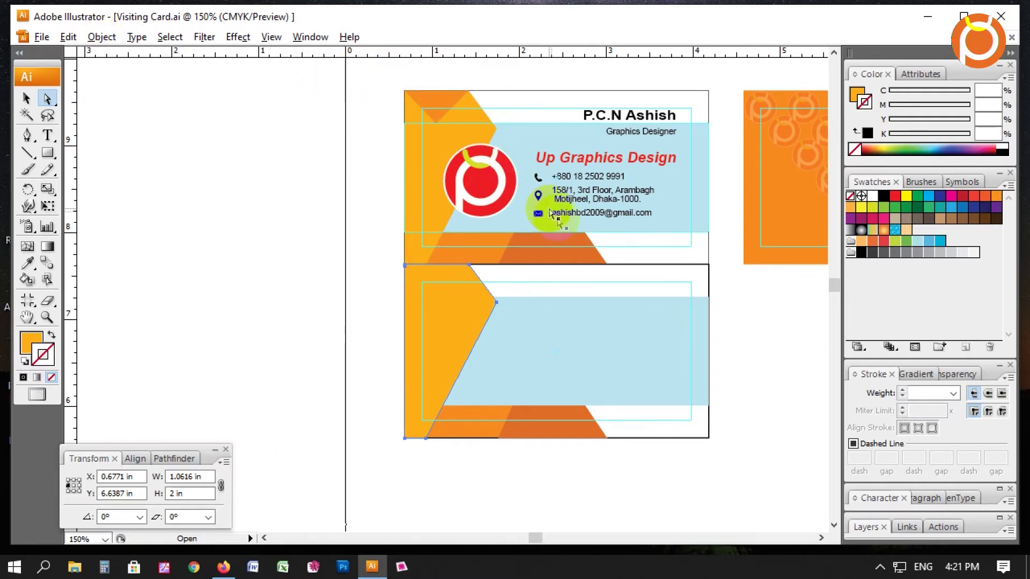
pyautogui.click(345, 292)
pyautogui.click(567, 367)
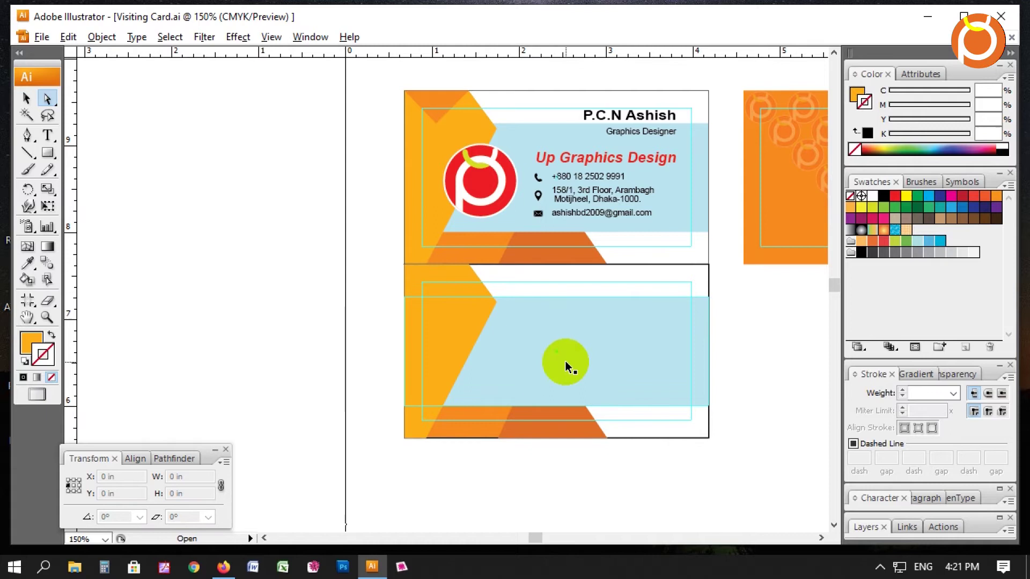
# Step: Fill the hidden V-shaped path with the top-left triangle's orange
pyautogui.hotkey('ctrl', 'y')
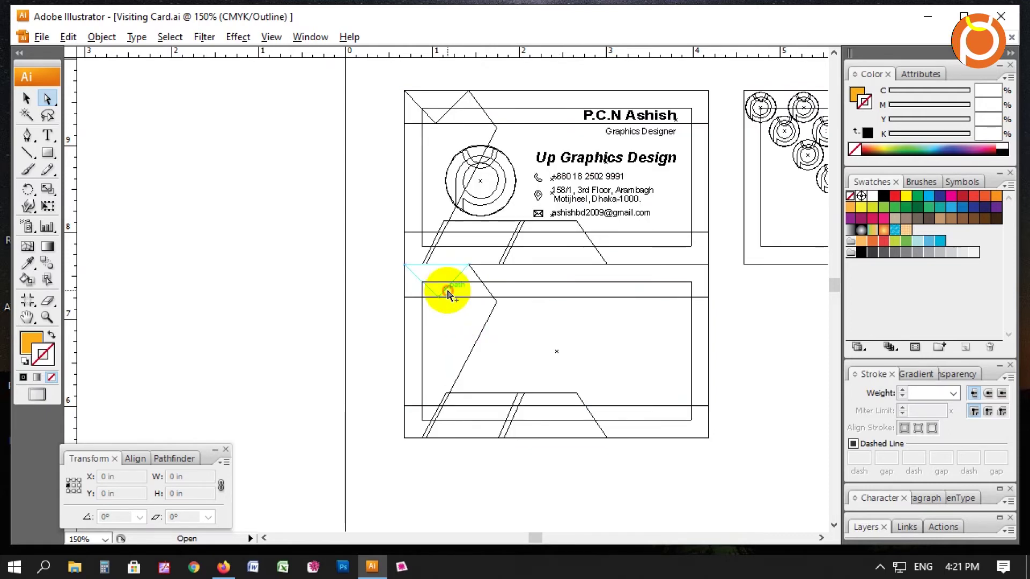
pyautogui.click(447, 293)
pyautogui.hotkey('ctrl', 'y')
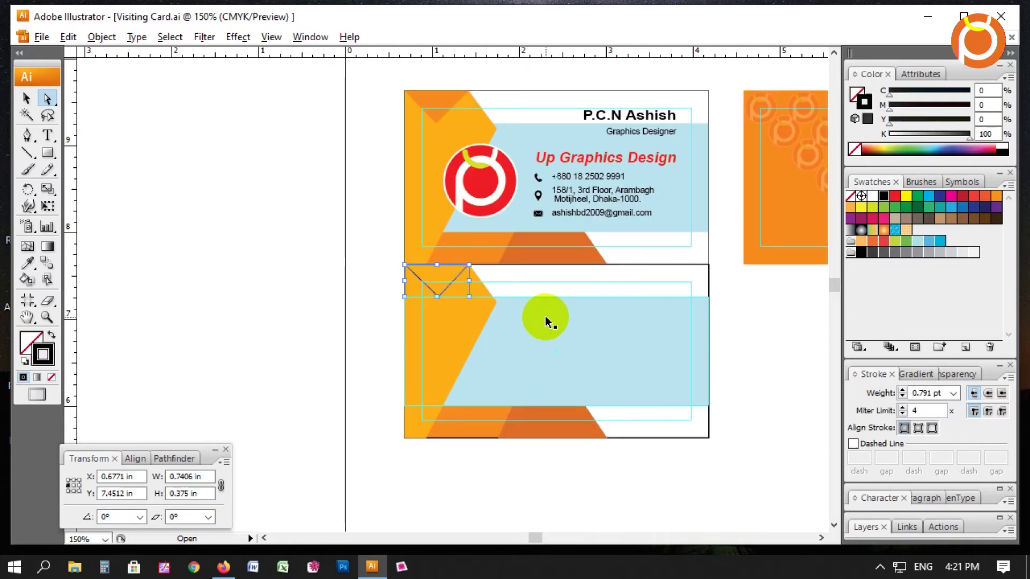
pyautogui.click(490, 288)
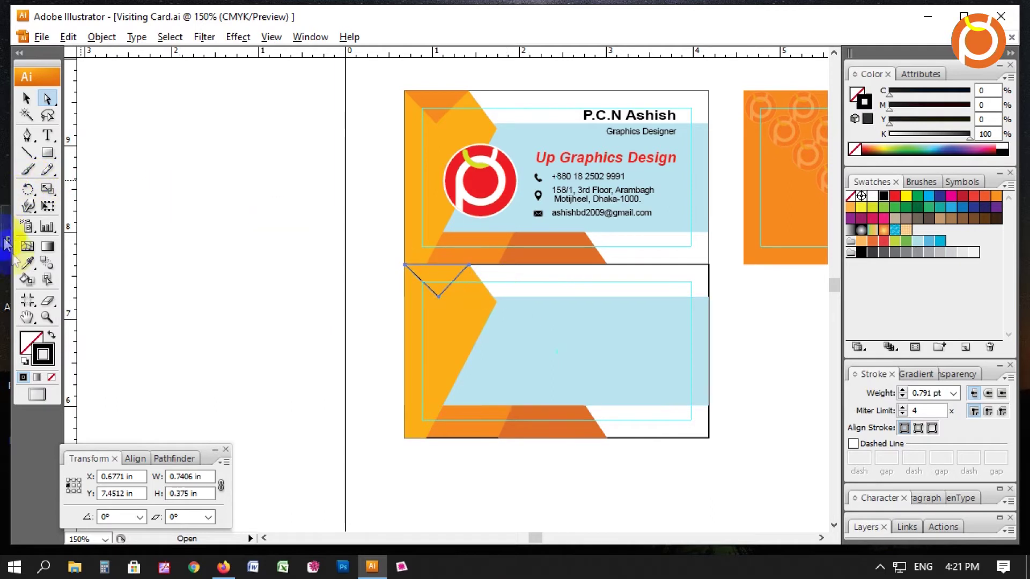
pyautogui.click(28, 263)
pyautogui.click(436, 107)
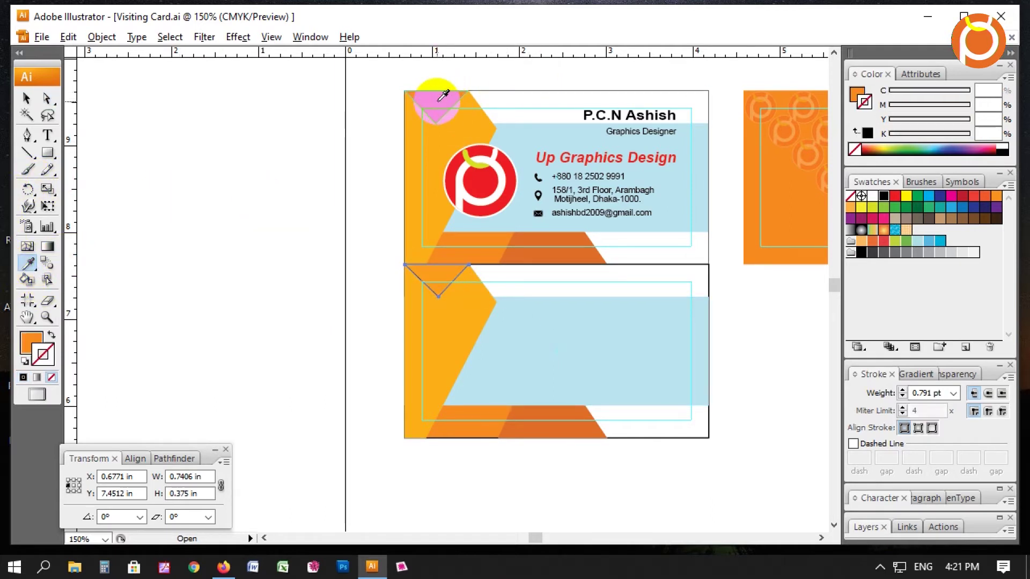
pyautogui.hscroll(3, 609, 314)
pyautogui.keyDown('ctrl'); pyautogui.click(637, 333); pyautogui.keyUp('ctrl')
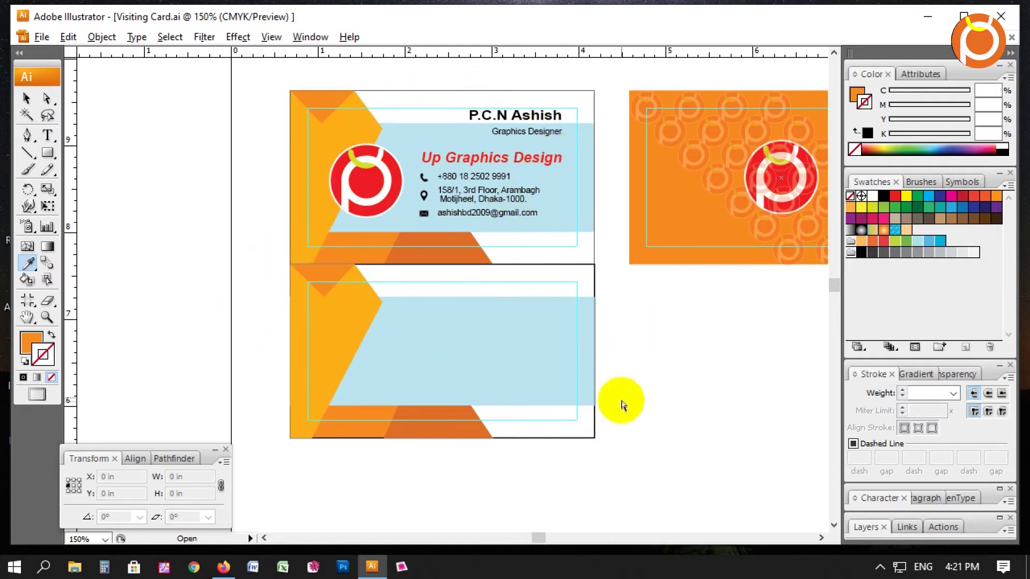
# Step: Zoom in on the front card's contact details, including the email line
pyautogui.press('Tab')
pyautogui.moveTo(616, 357)
pyautogui.mouseDown()
pyautogui.moveTo(645, 372)
pyautogui.moveTo(649, 349)
pyautogui.mouseUp()
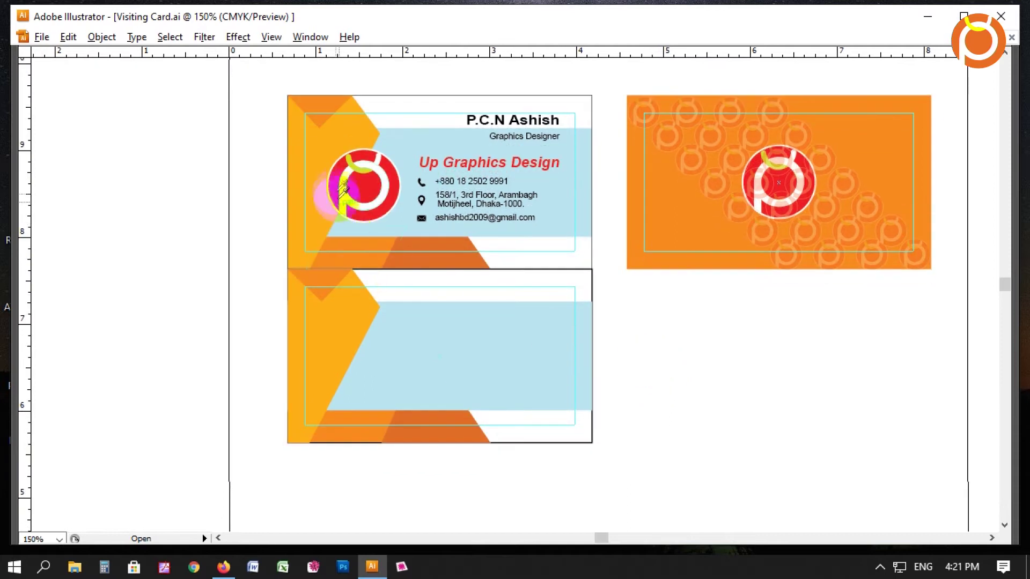
pyautogui.click(429, 345)
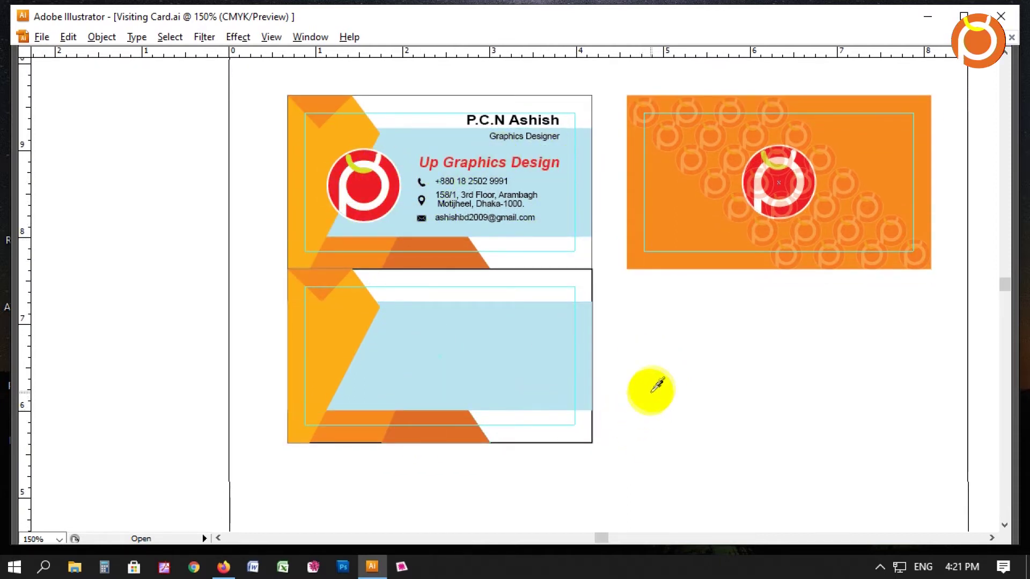
pyautogui.keyDown('ctrl'); pyautogui.click(675, 369); pyautogui.keyUp('ctrl')
pyautogui.moveTo(666, 364); pyautogui.dragTo(691, 366)
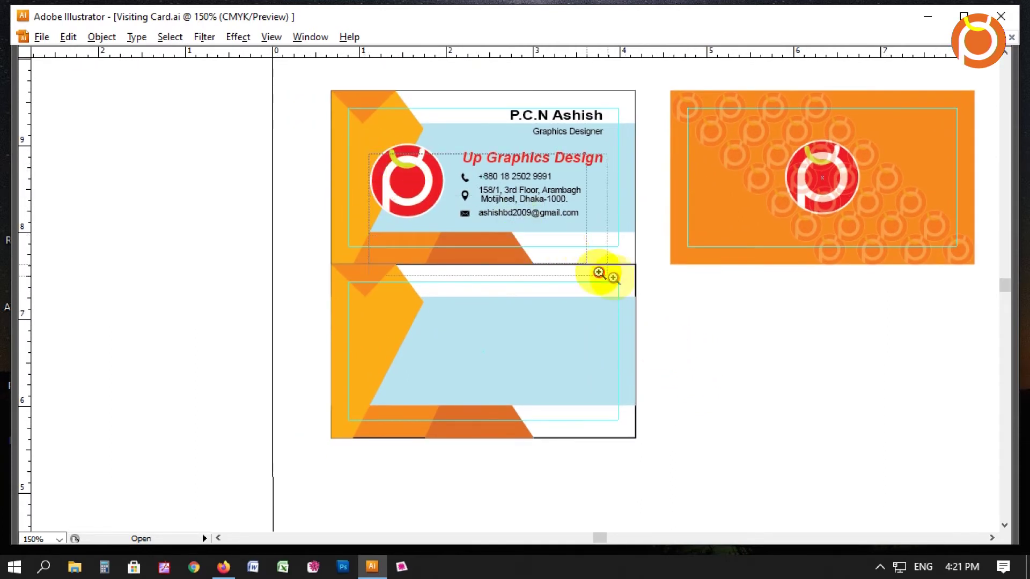
pyautogui.moveTo(372, 155); pyautogui.dragTo(600, 271)
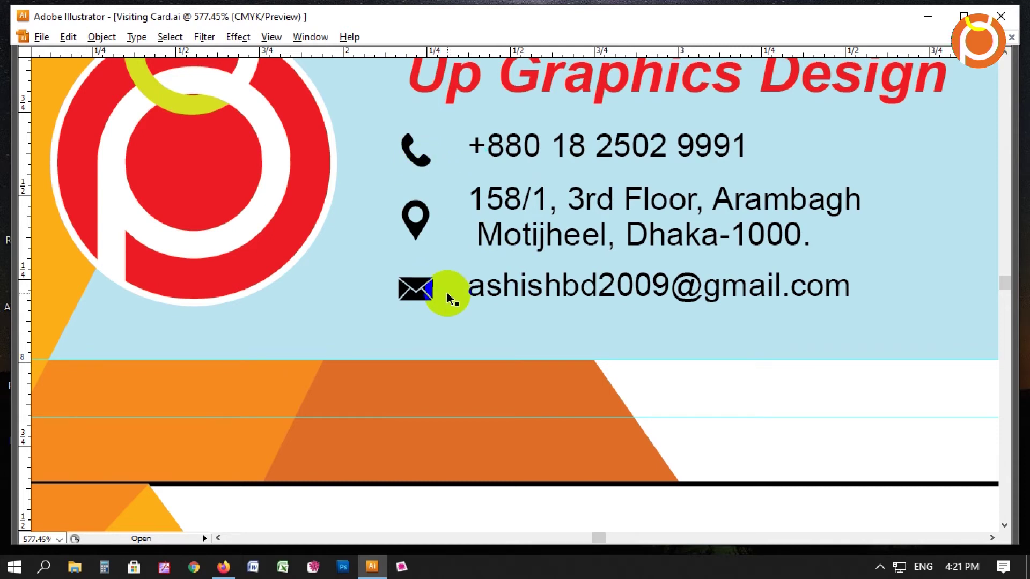
pyautogui.click(916, 21)
# Step: Open the Flaticon result from the 'illustrator Icons' Google search in a new tab
pyautogui.click(224, 567)
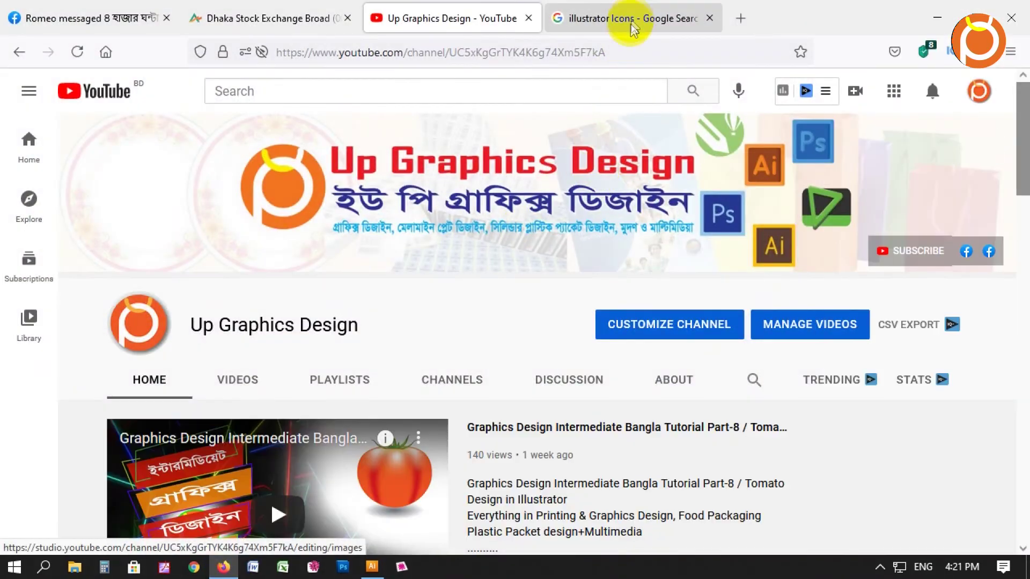
pyautogui.click(633, 21)
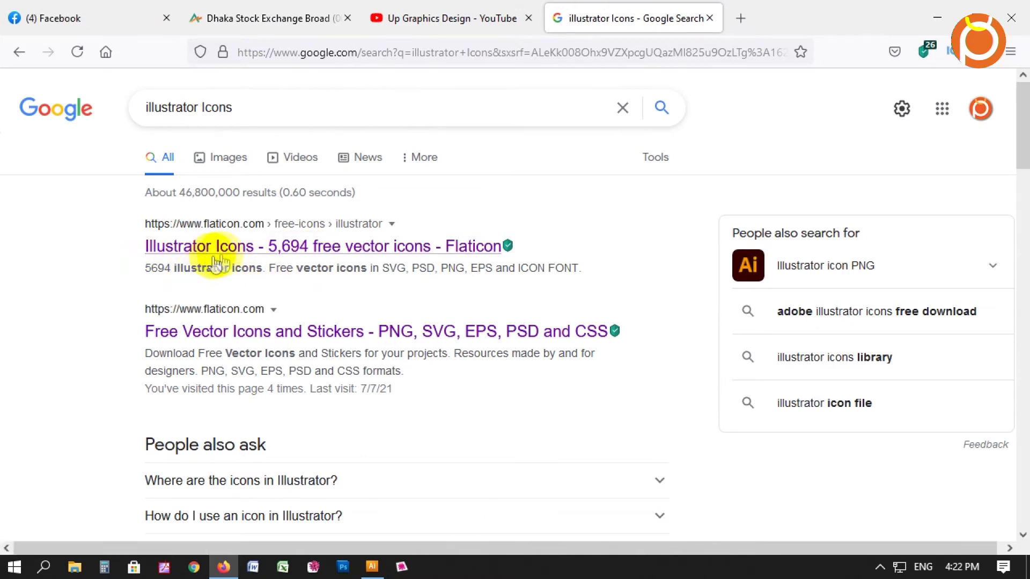
pyautogui.rightClick(363, 247)
pyautogui.click(450, 263)
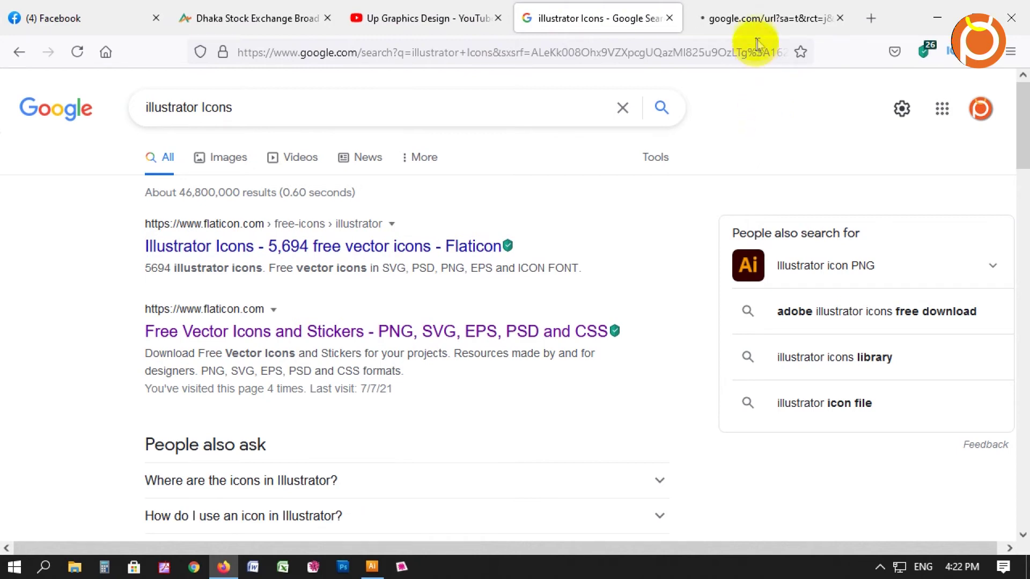
pyautogui.click(759, 20)
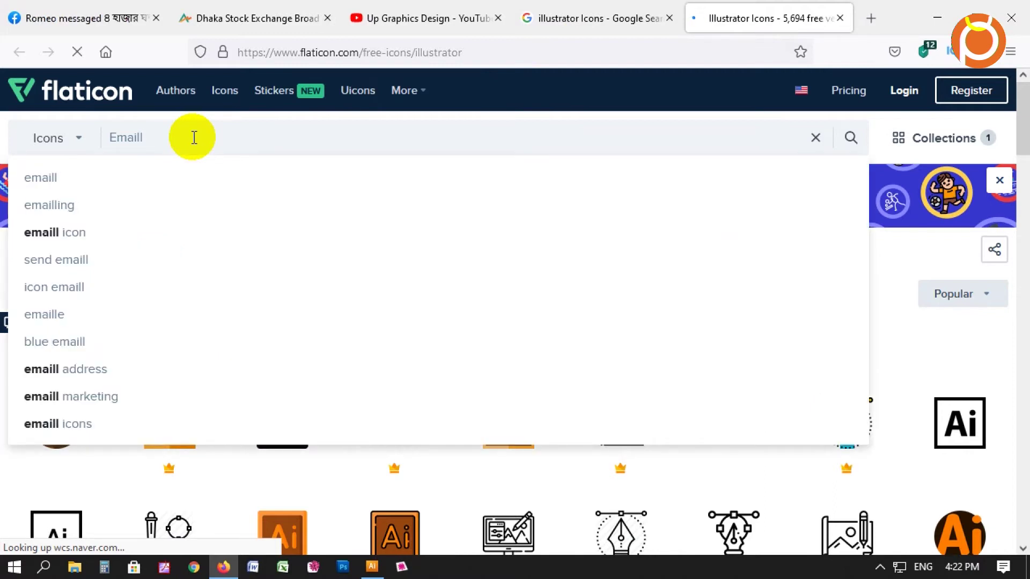
# Step: Search Flaticon for 'Emaill' and open the collection panel; a premium envelope is refused
pyautogui.click(106, 184)
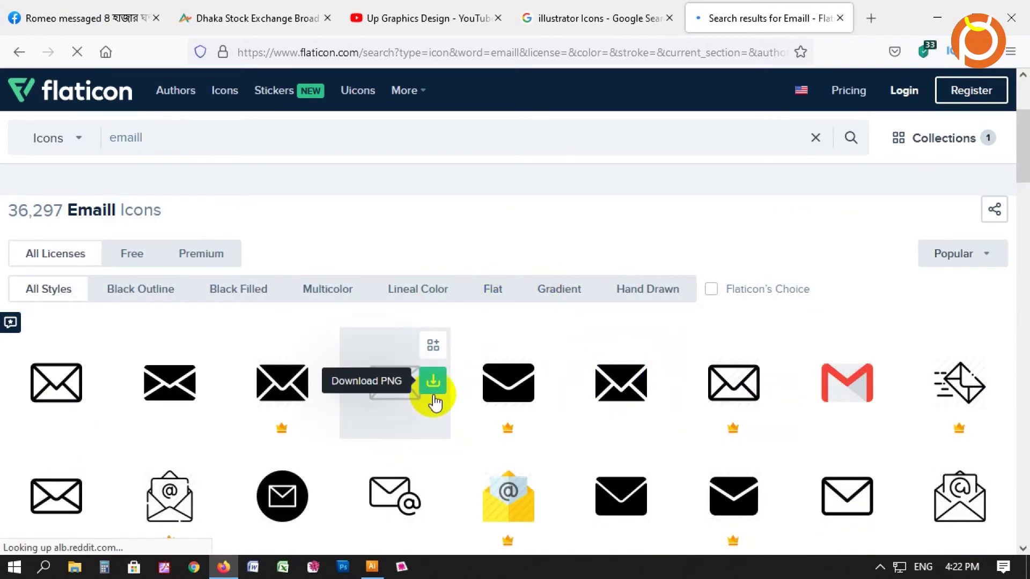
pyautogui.scroll(-3, 697, 378)
pyautogui.scroll(2, 328, 370)
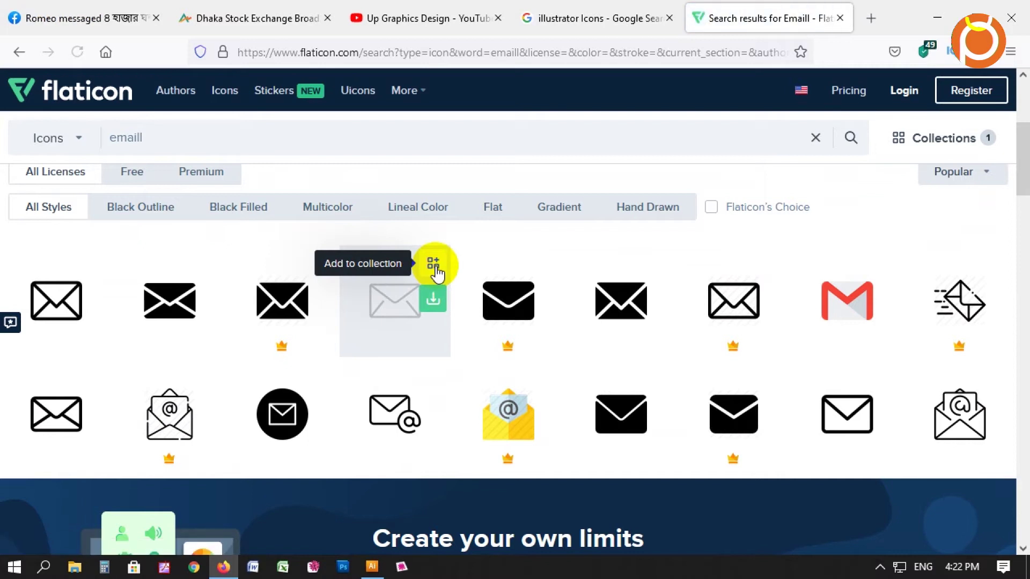
pyautogui.click(947, 140)
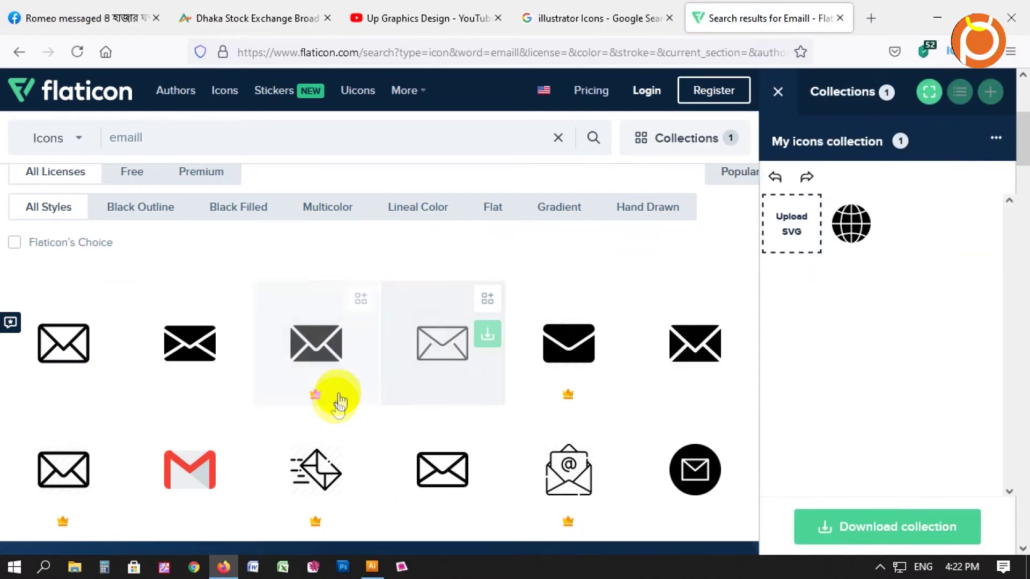
pyautogui.click(361, 299)
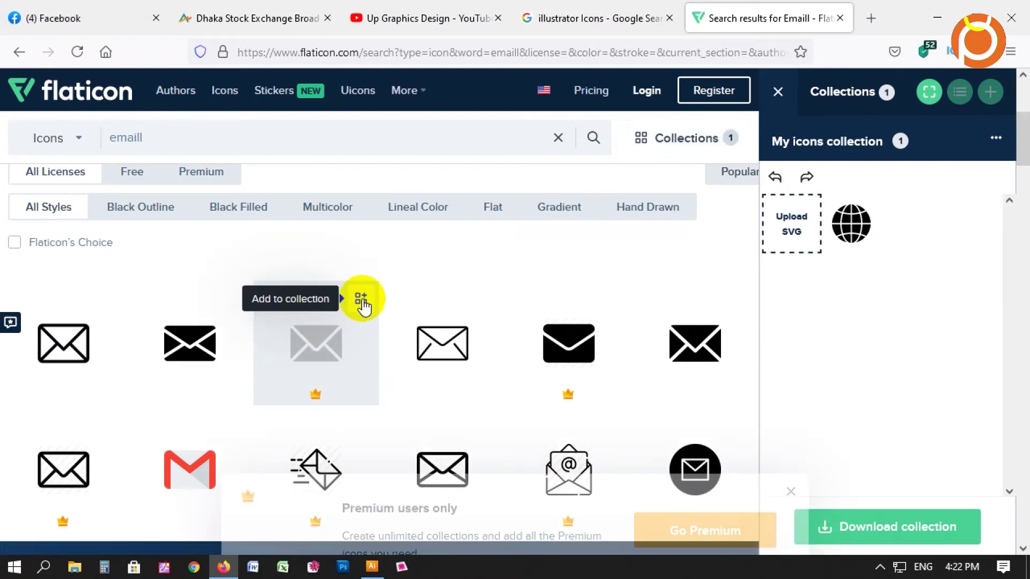
pyautogui.click(791, 301)
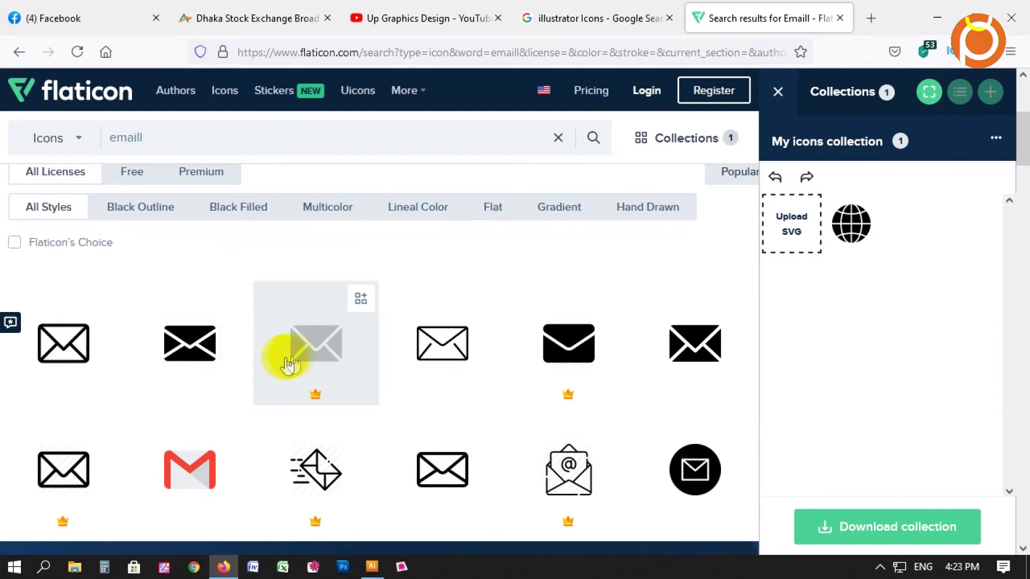
# Step: Add the first outline envelope to the collection and bring up its download formats
pyautogui.scroll(-3, 364, 316)
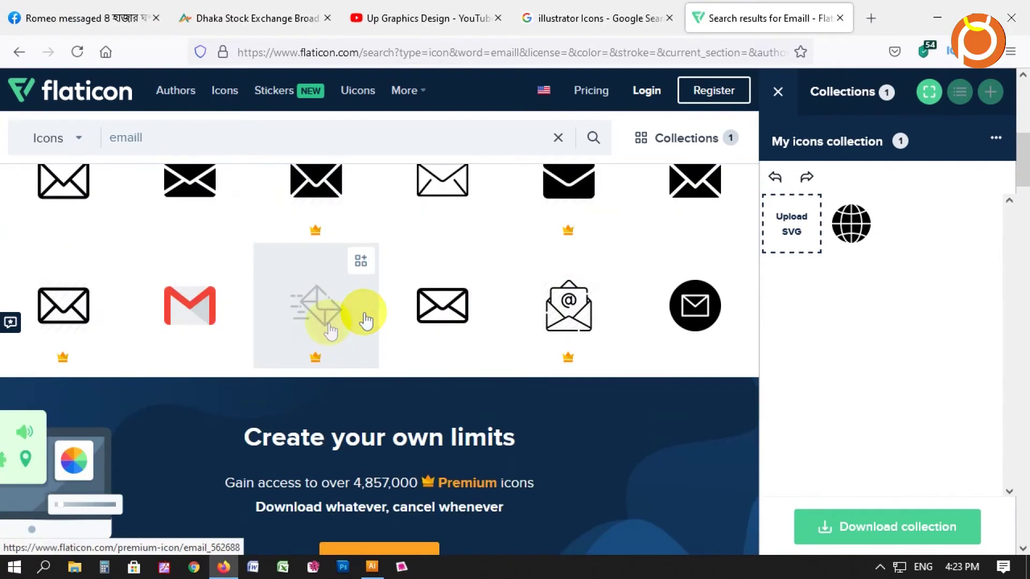
pyautogui.scroll(3, 239, 293)
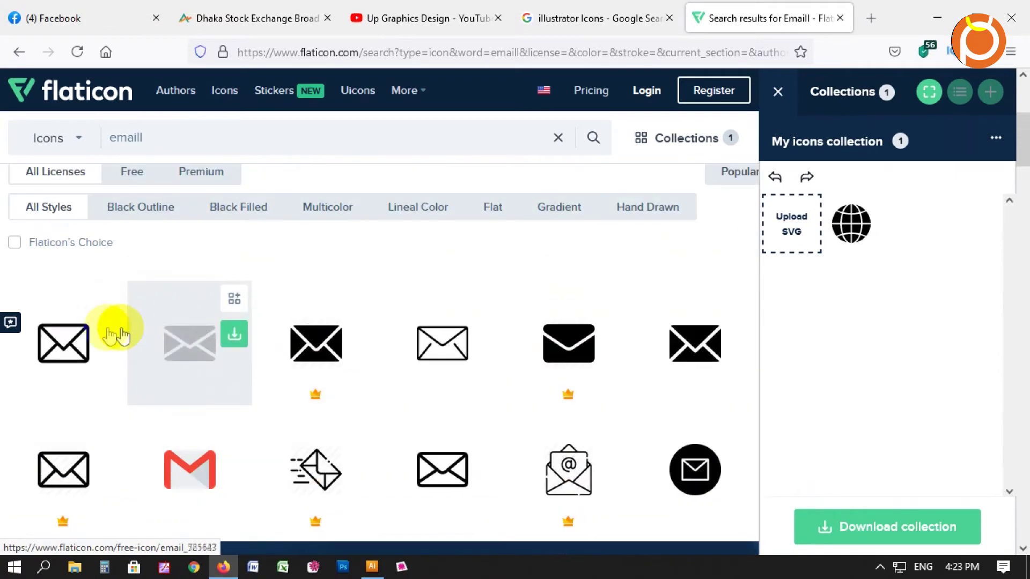
pyautogui.click(108, 299)
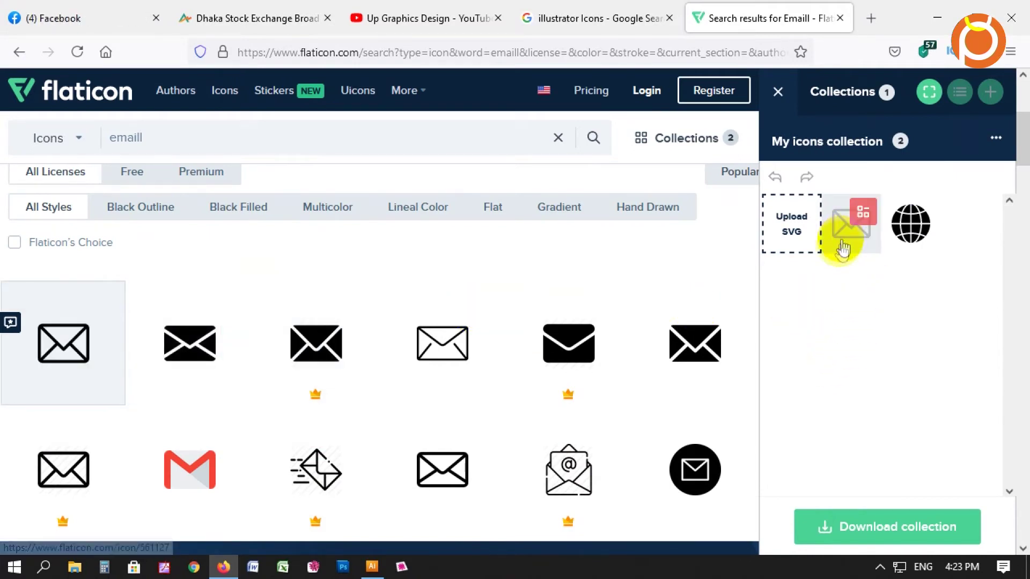
pyautogui.click(877, 543)
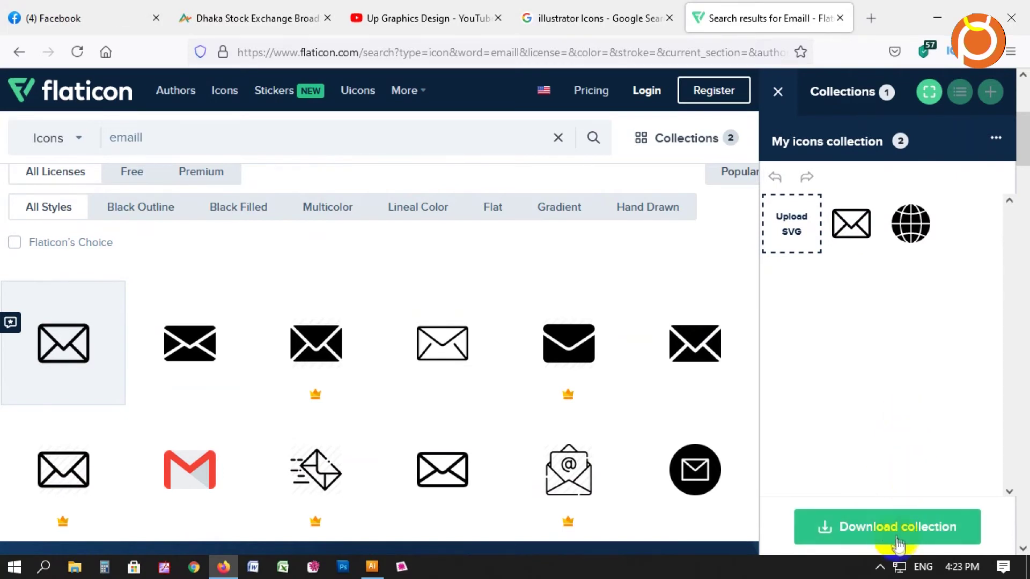
pyautogui.click(899, 532)
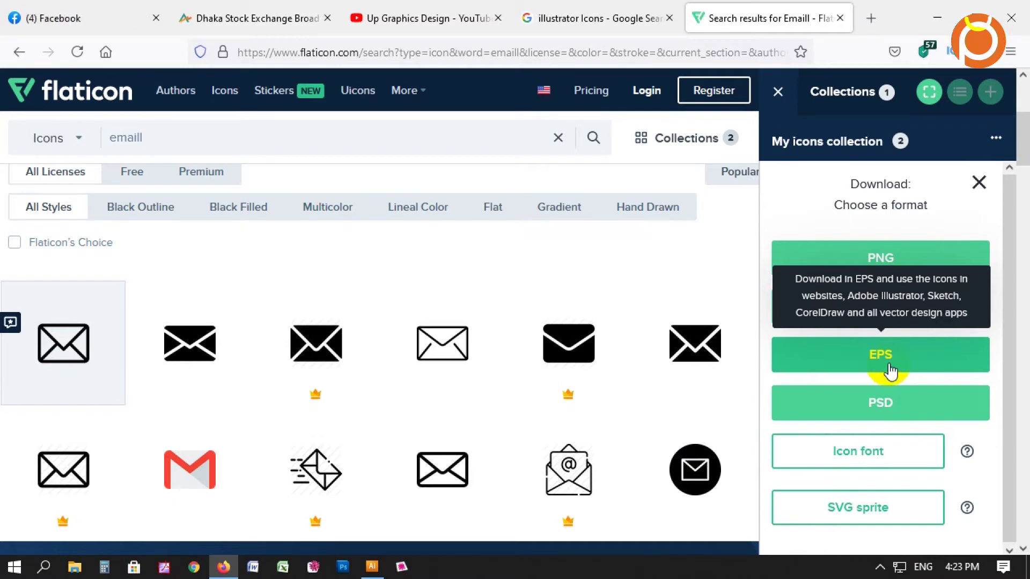
pyautogui.click(939, 20)
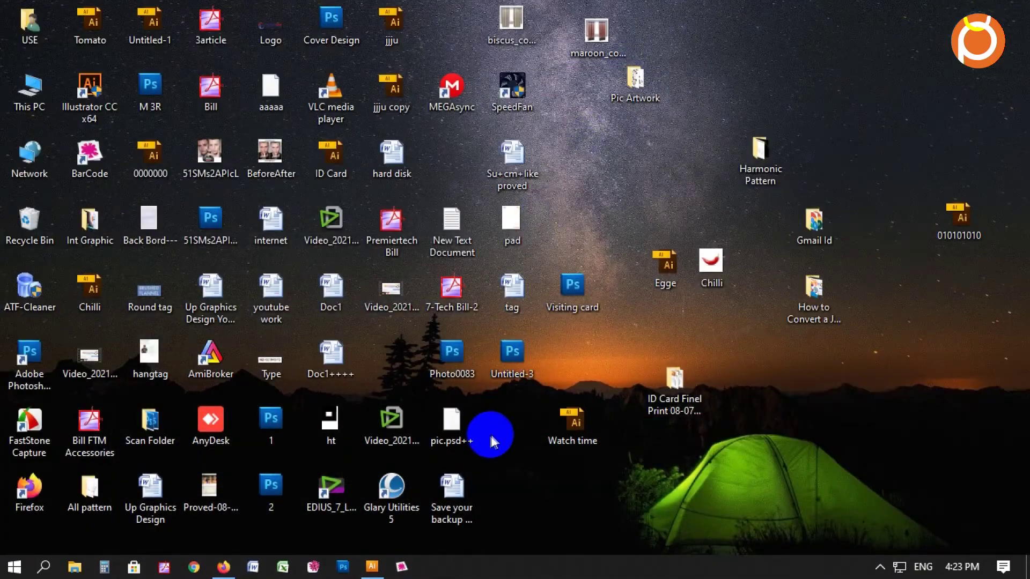
# Step: Back in Illustrator, select the front card's logo, name, title and contact details
pyautogui.click(374, 571)
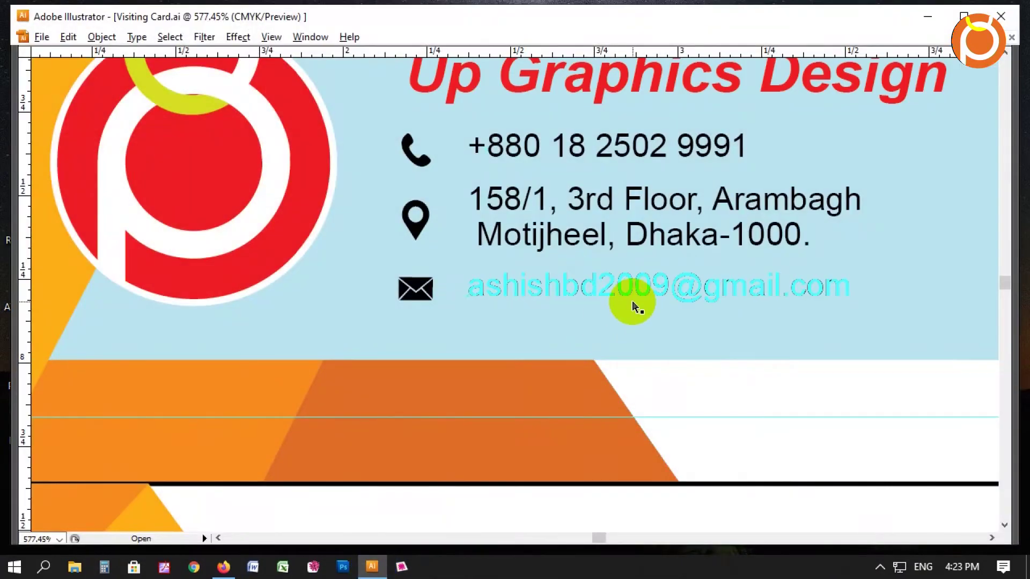
pyautogui.scroll(-1, 632, 300)
pyautogui.scroll(-2, 633, 303)
pyautogui.scroll(-2, 471, 284)
pyautogui.moveTo(284, 159); pyautogui.dragTo(677, 462)
pyautogui.keyDown('alt'); pyautogui.click(805, 441); pyautogui.keyUp('alt')
pyautogui.keyDown('alt'); pyautogui.click(809, 375); pyautogui.keyUp('alt')
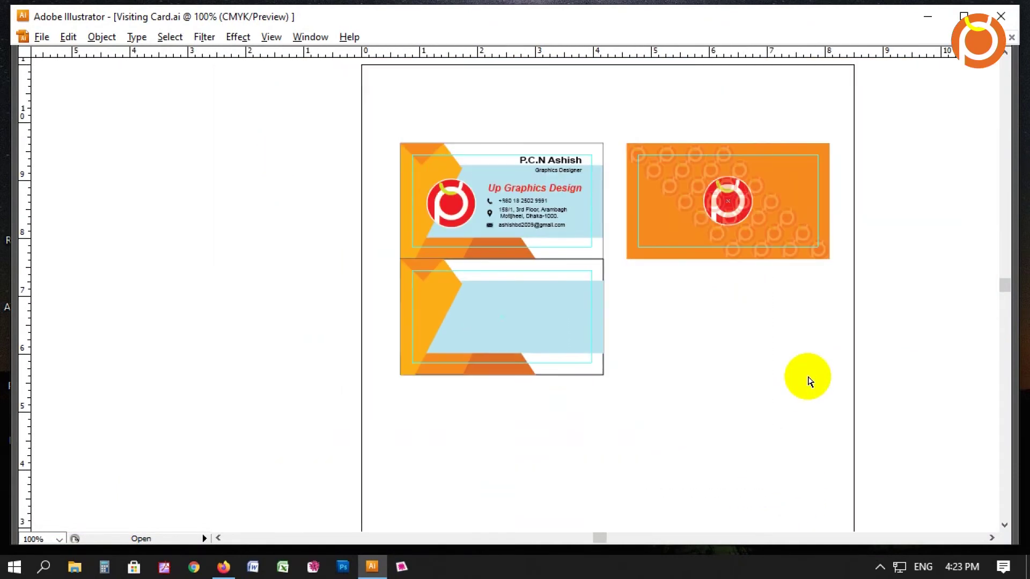
pyautogui.moveTo(809, 375); pyautogui.dragTo(437, 315)
pyautogui.click(353, 209)
pyautogui.click(449, 161)
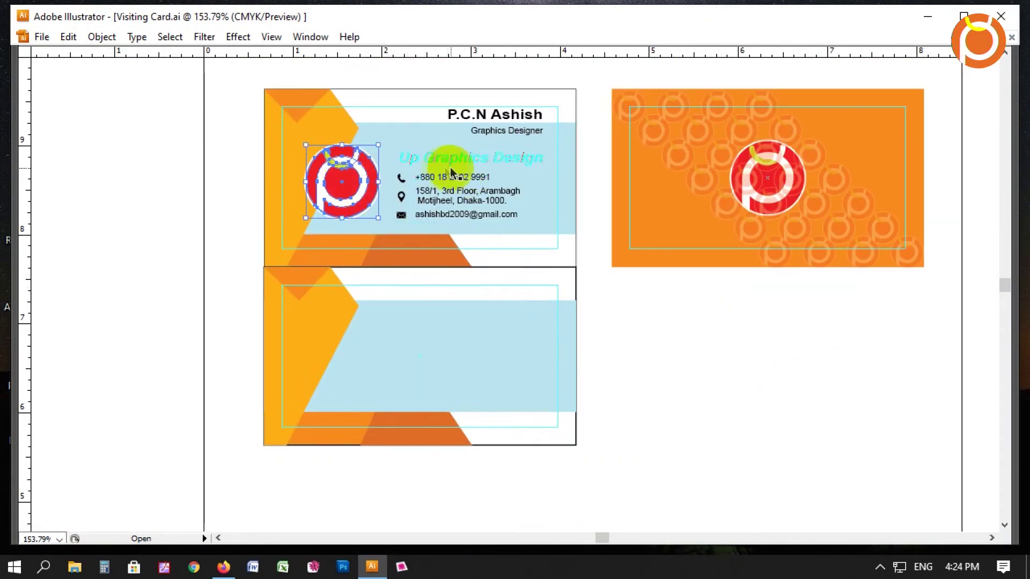
pyautogui.keyDown('shift'); pyautogui.click(471, 129); pyautogui.keyUp('shift')
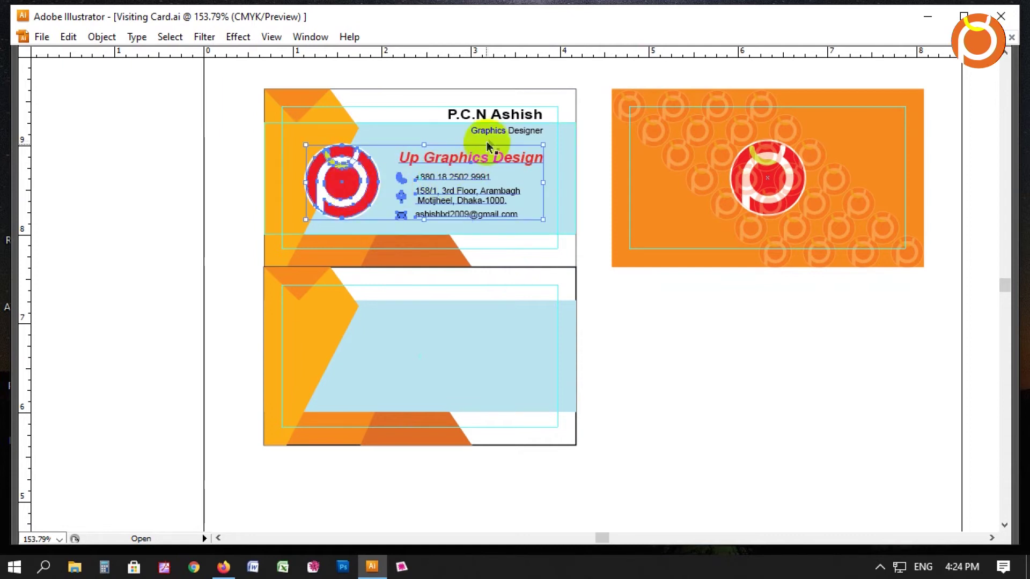
# Step: Alt-drag a copy of the selected logo and text onto the lower blank card
pyautogui.moveTo(490, 134)
pyautogui.mouseDown()
pyautogui.moveTo(491, 322)
pyautogui.moveTo(494, 311)
pyautogui.mouseUp()
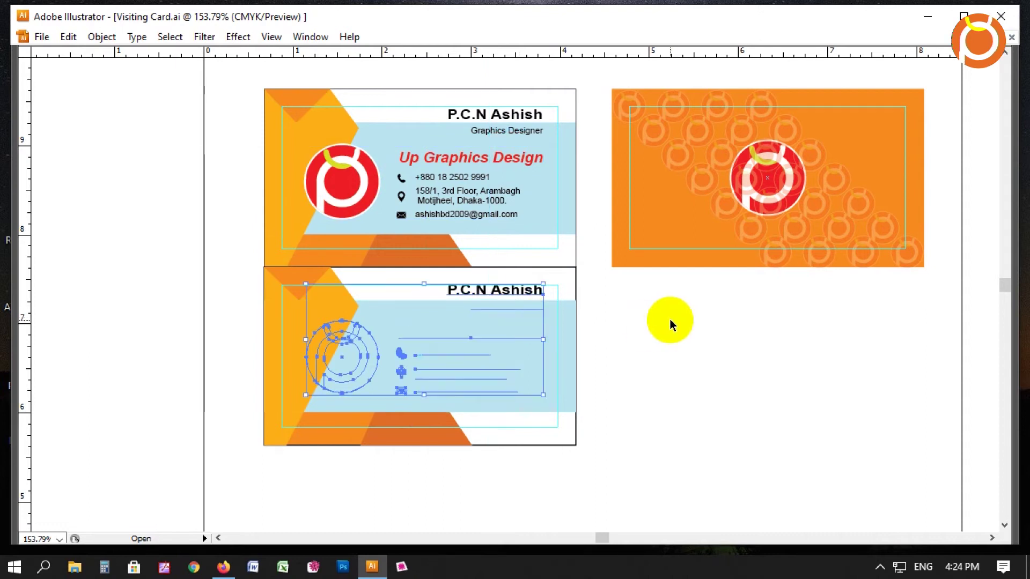
pyautogui.click(614, 320)
pyautogui.press('z')
pyautogui.moveTo(212, 126); pyautogui.dragTo(820, 510)
pyautogui.keyDown('alt'); pyautogui.click(769, 445); pyautogui.keyUp('alt')
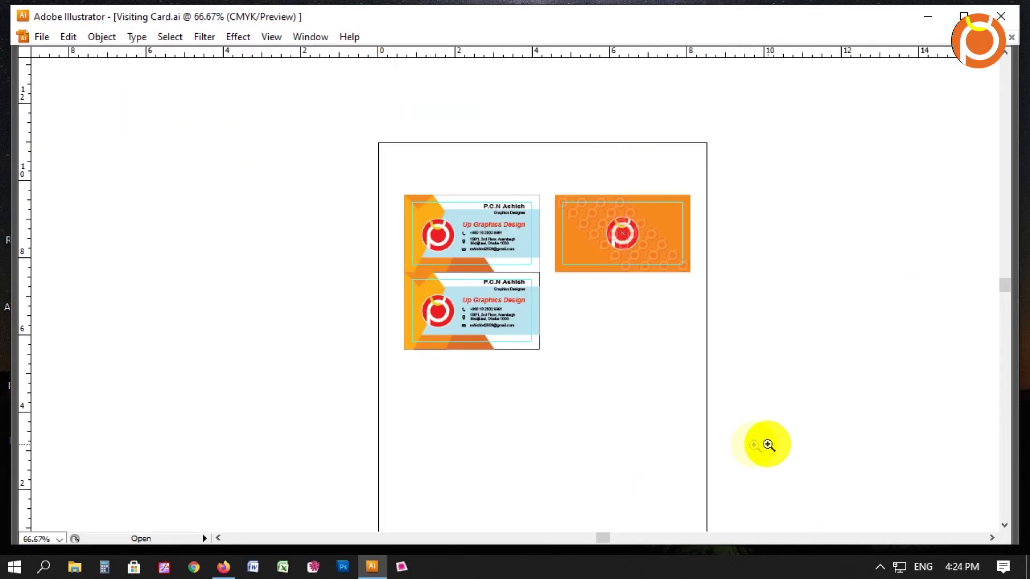
# Step: Duplicate the lower front card to the right to make a blank lower-right card
pyautogui.moveTo(349, 138); pyautogui.dragTo(770, 385)
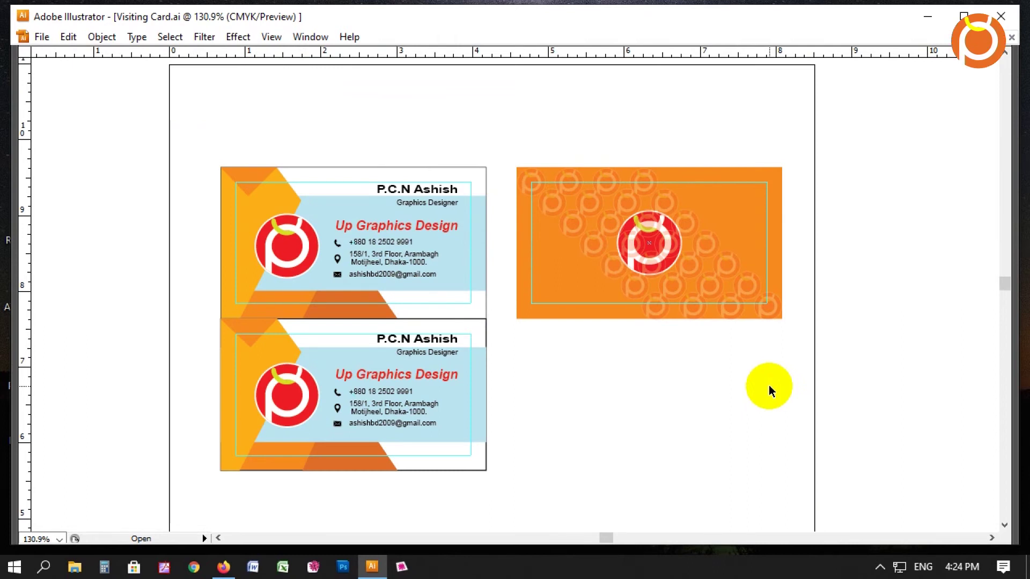
pyautogui.moveTo(547, 501)
pyautogui.mouseDown()
pyautogui.moveTo(446, 459)
pyautogui.moveTo(456, 457)
pyautogui.mouseUp()
pyautogui.press('Tab')
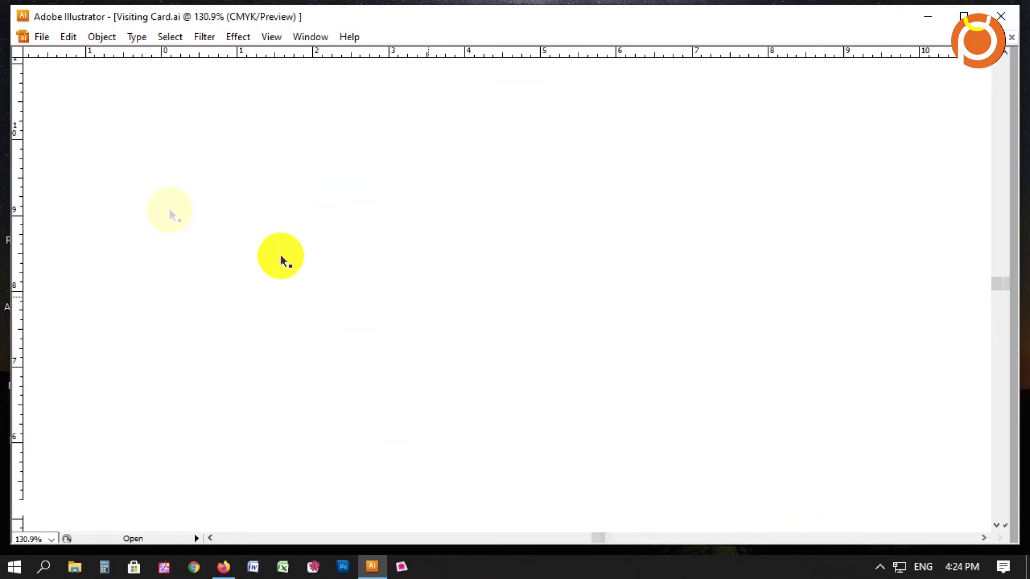
pyautogui.click(28, 98)
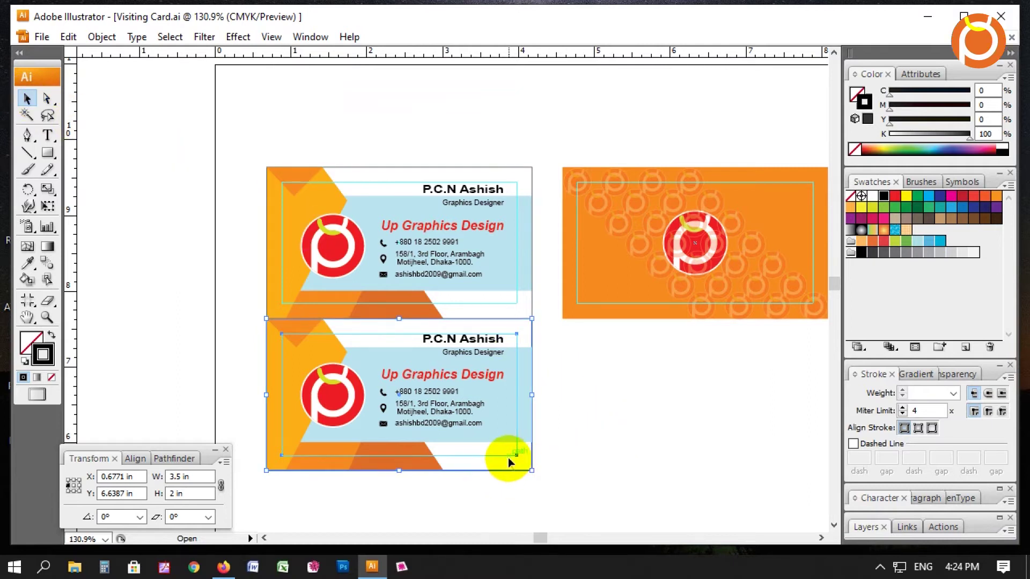
pyautogui.press('Tab')
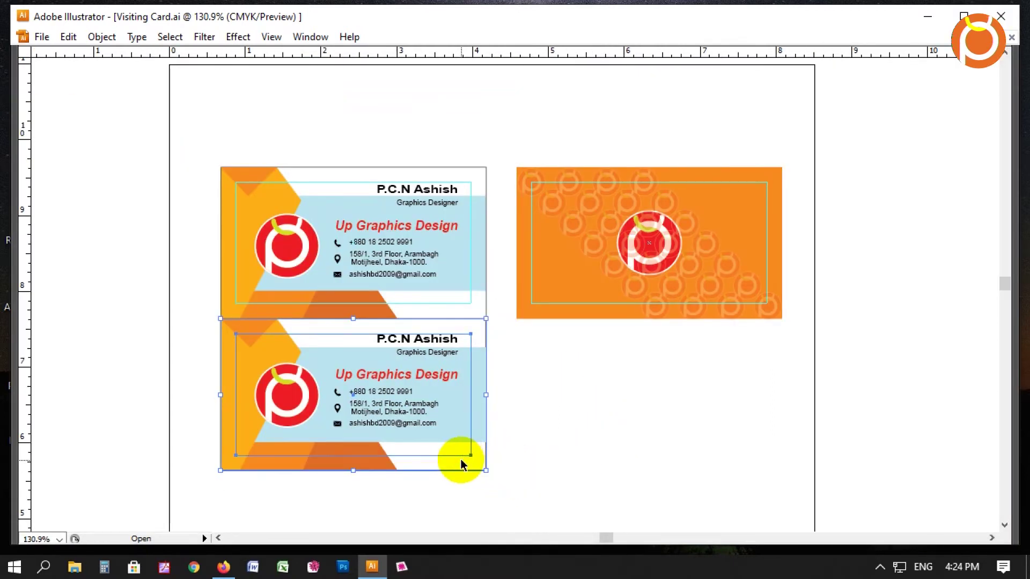
pyautogui.moveTo(454, 462); pyautogui.dragTo(746, 494)
pyautogui.click(858, 405)
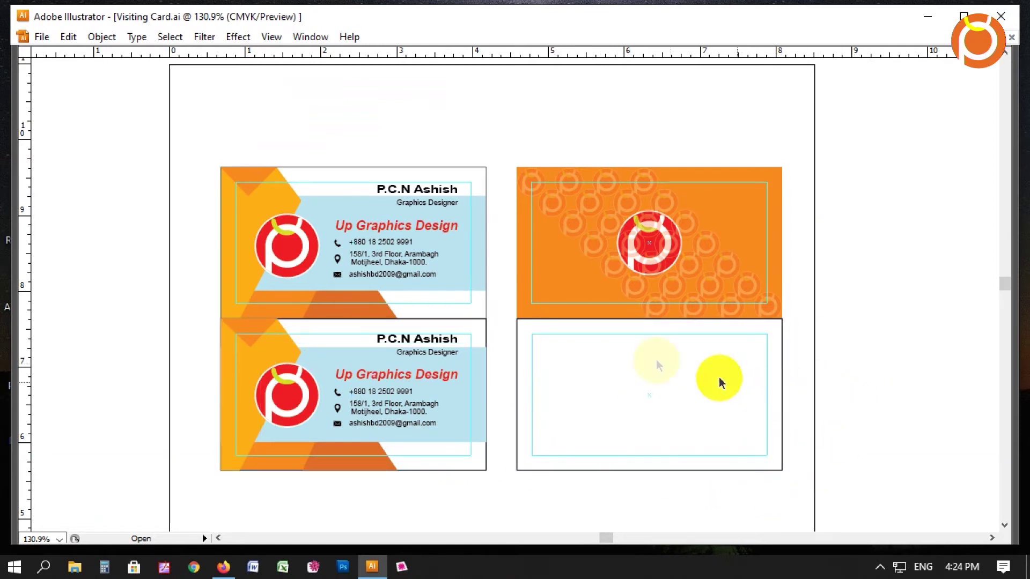
# Step: Fill the lower-right card with the patterned card's orange, CMYK 0/55/100/0
pyautogui.click(542, 464)
pyautogui.press('Tab')
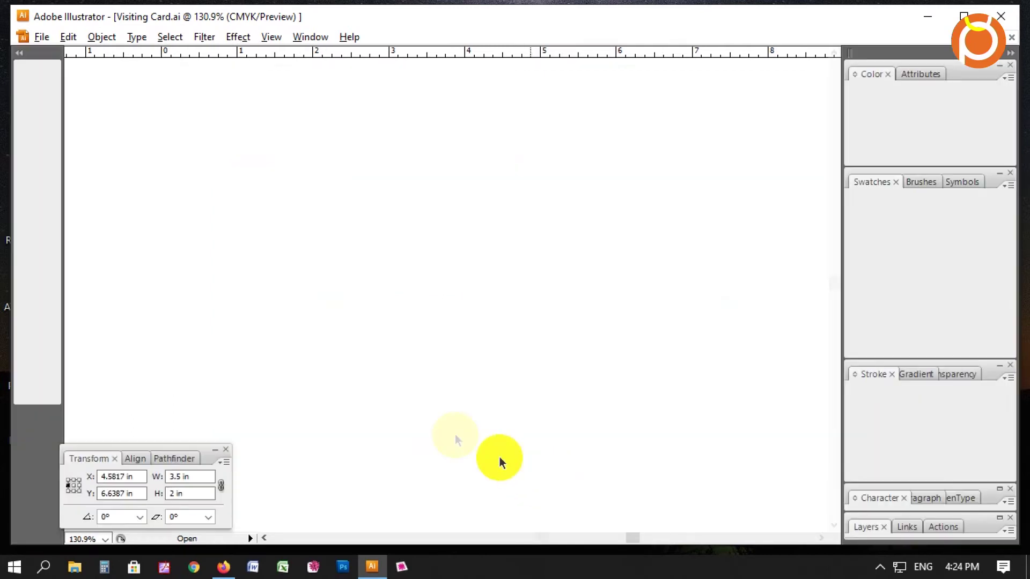
pyautogui.click(28, 262)
pyautogui.click(616, 273)
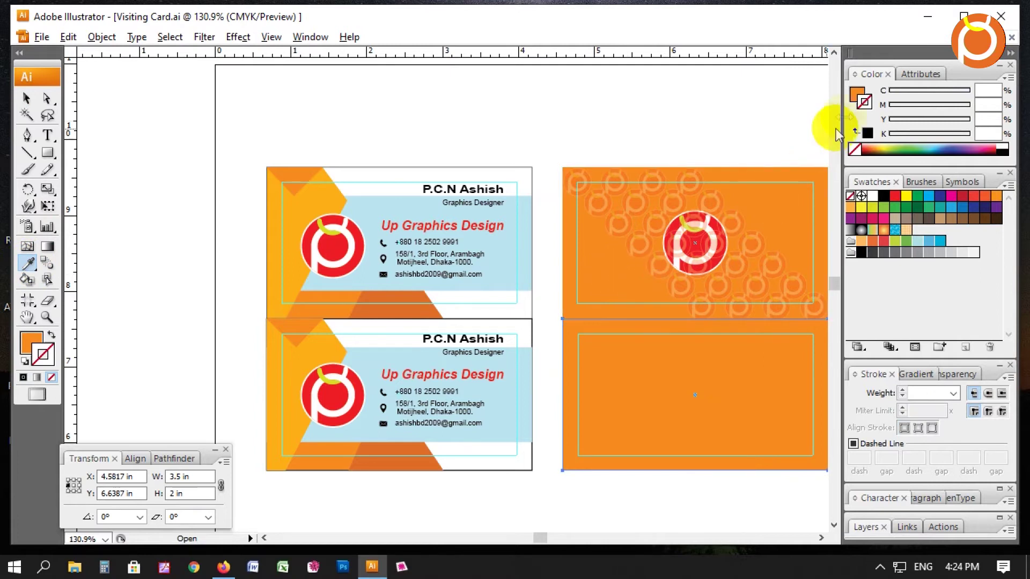
pyautogui.click(857, 94)
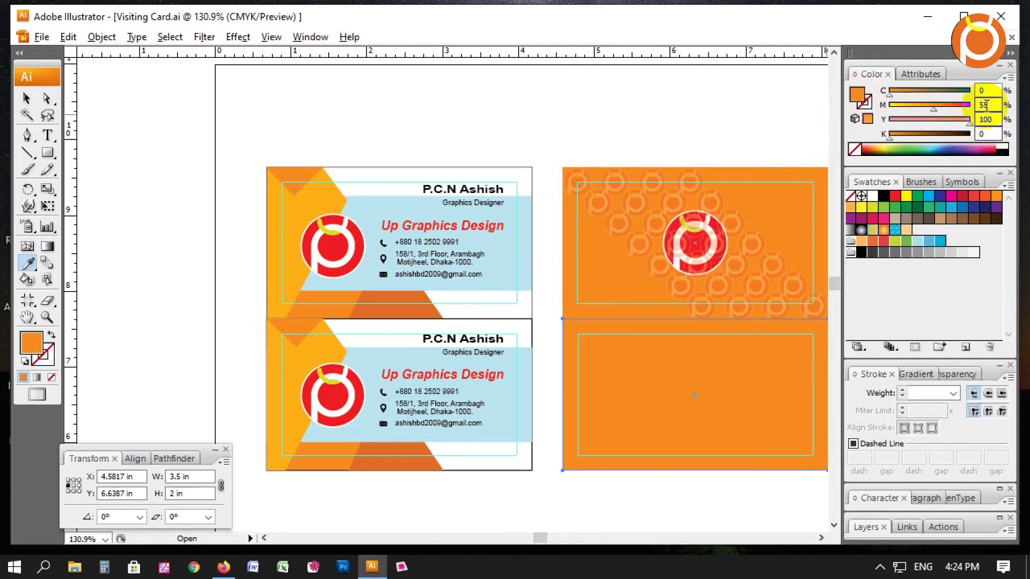
pyautogui.moveTo(712, 160); pyautogui.dragTo(626, 162)
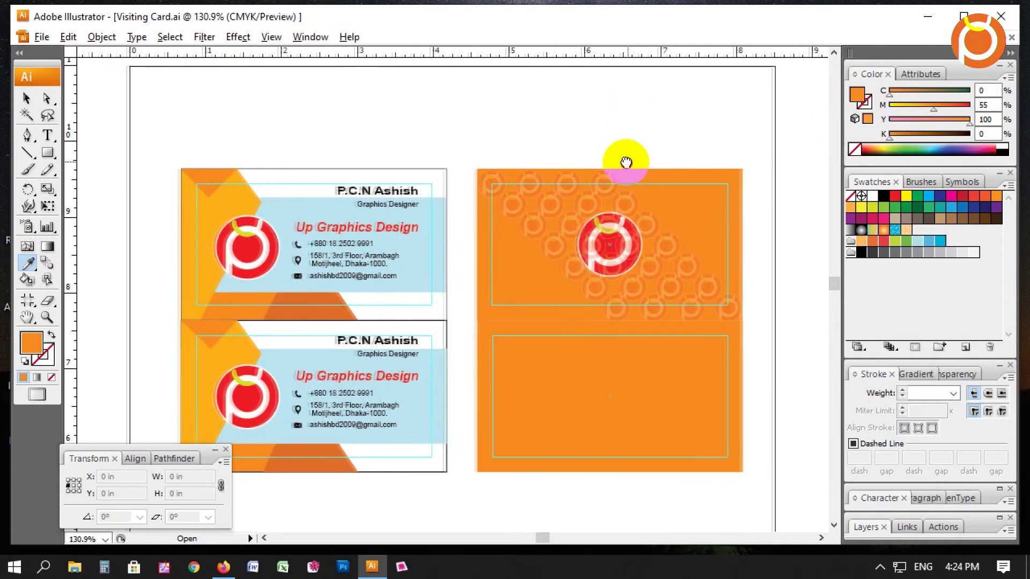
pyautogui.press('Tab')
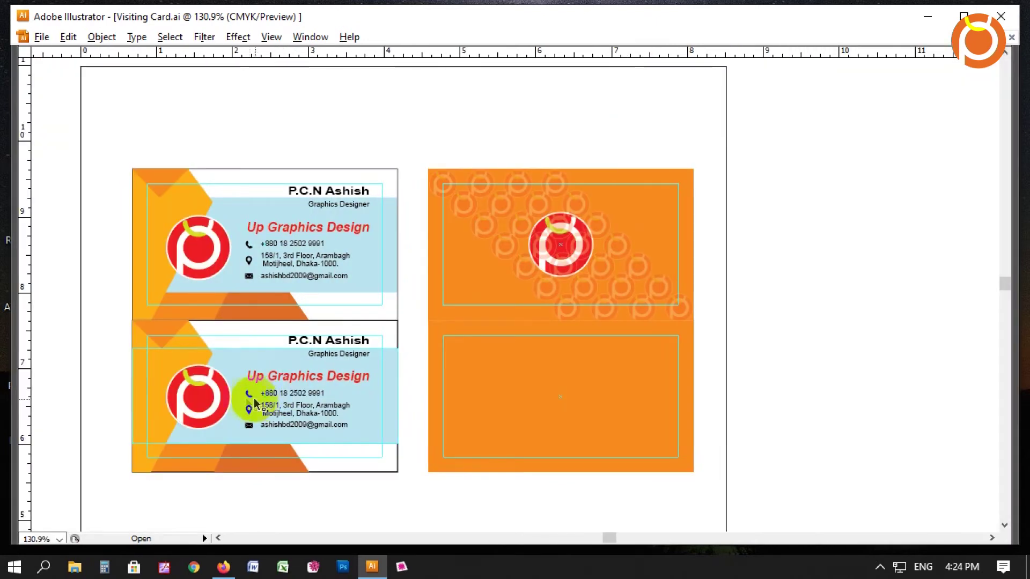
pyautogui.click(199, 406)
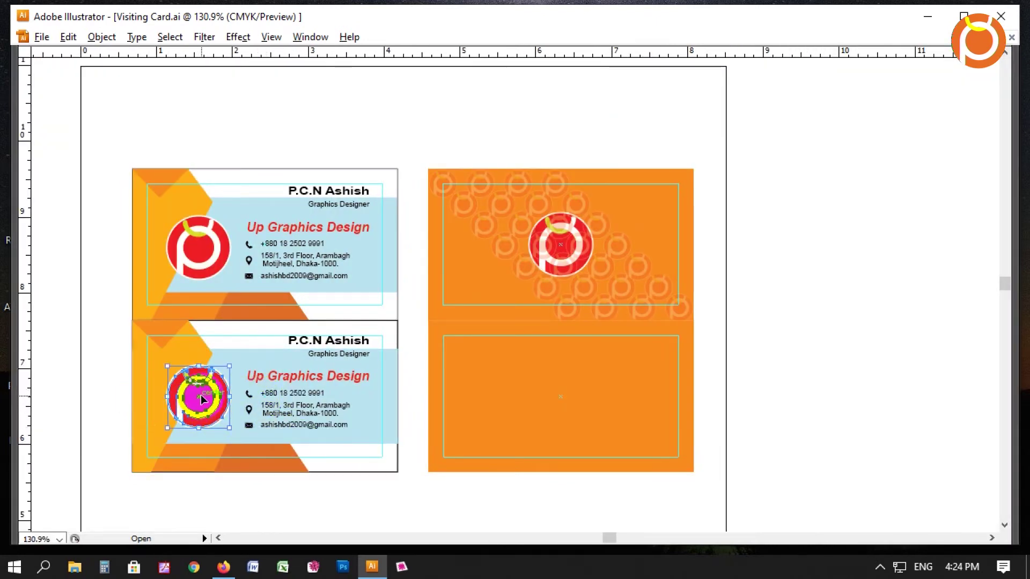
# Step: Alt-drag a copy of the front card's red P logo onto the orange lower-right card
pyautogui.moveTo(200, 398); pyautogui.dragTo(562, 424)
pyautogui.moveTo(662, 454); pyautogui.dragTo(630, 461)
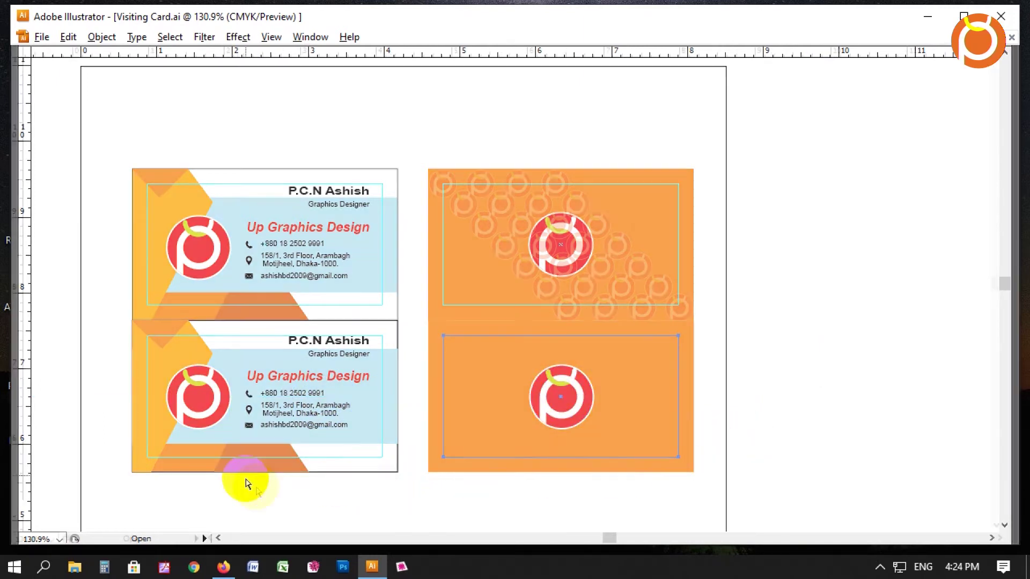
pyautogui.press('Tab')
pyautogui.keyDown('shift'); pyautogui.click(287, 446); pyautogui.keyUp('shift')
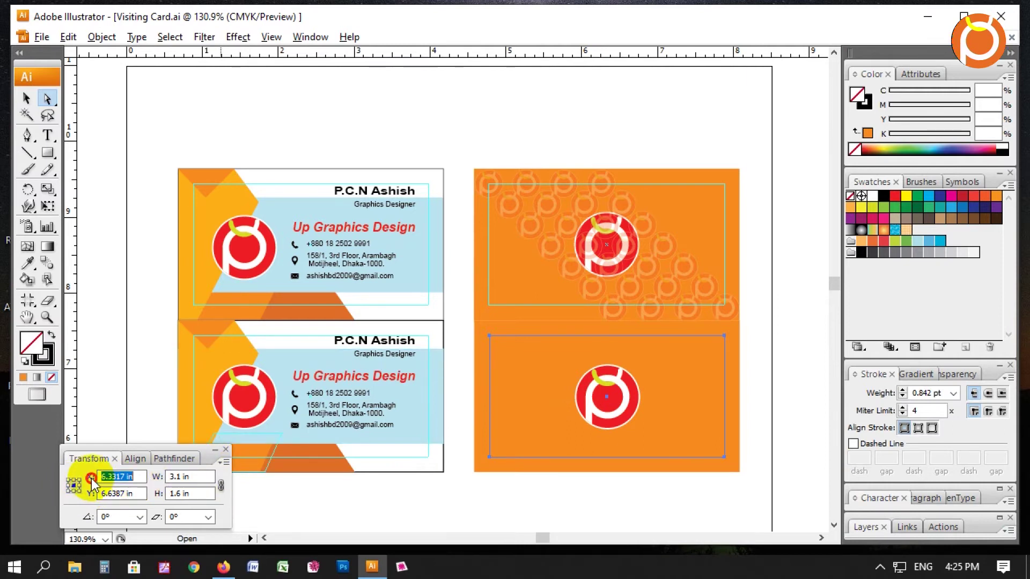
pyautogui.click(603, 492)
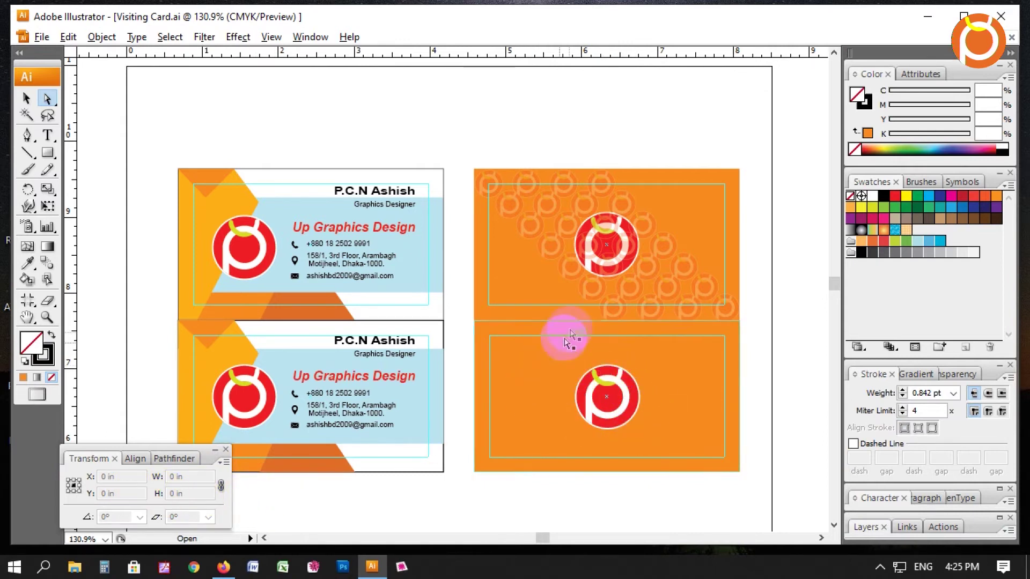
pyautogui.click(614, 397)
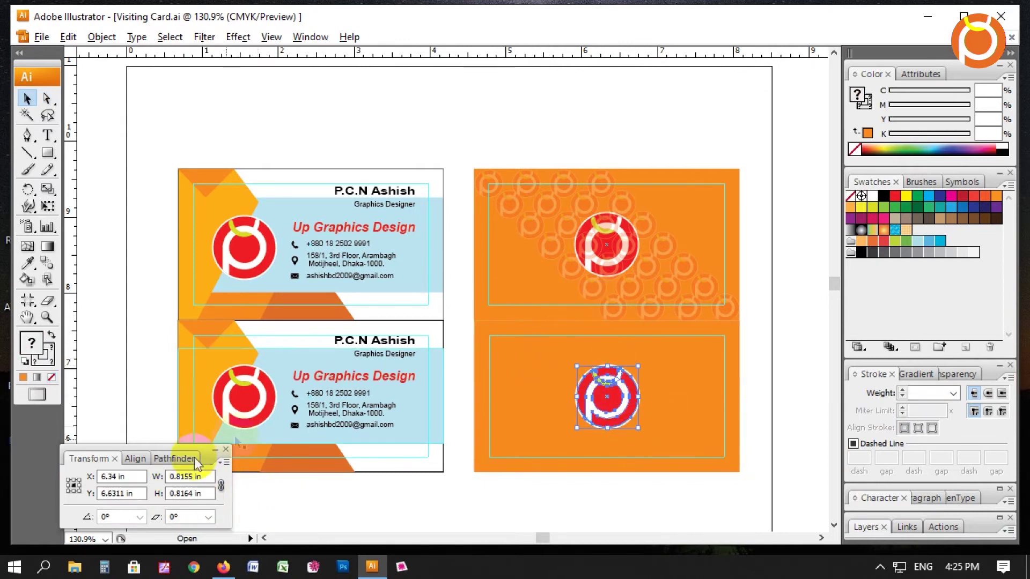
# Step: Centre the logo on the card at X 6.3317 in and Y 6.6387 in
pyautogui.click(95, 479)
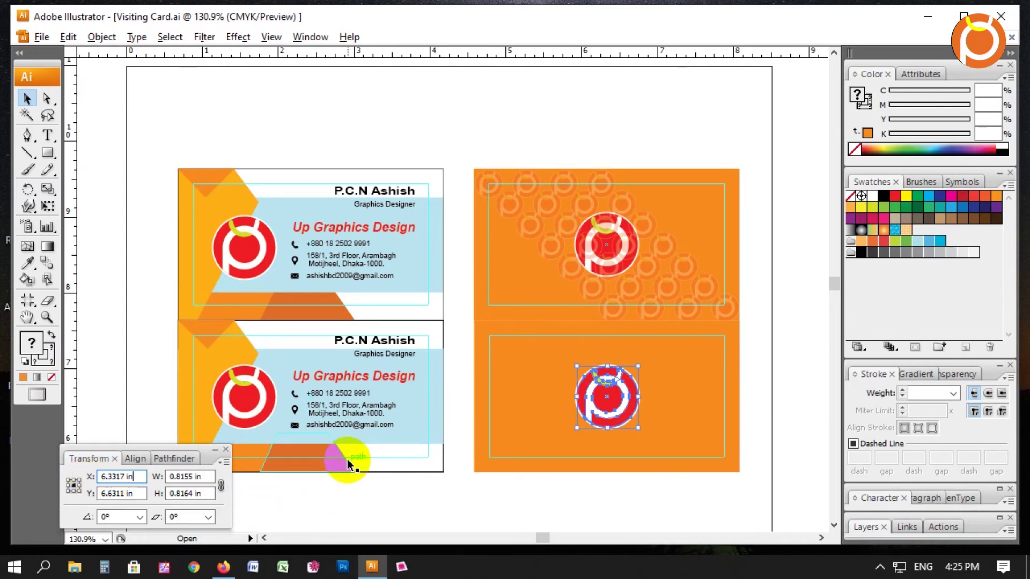
pyautogui.click(599, 371)
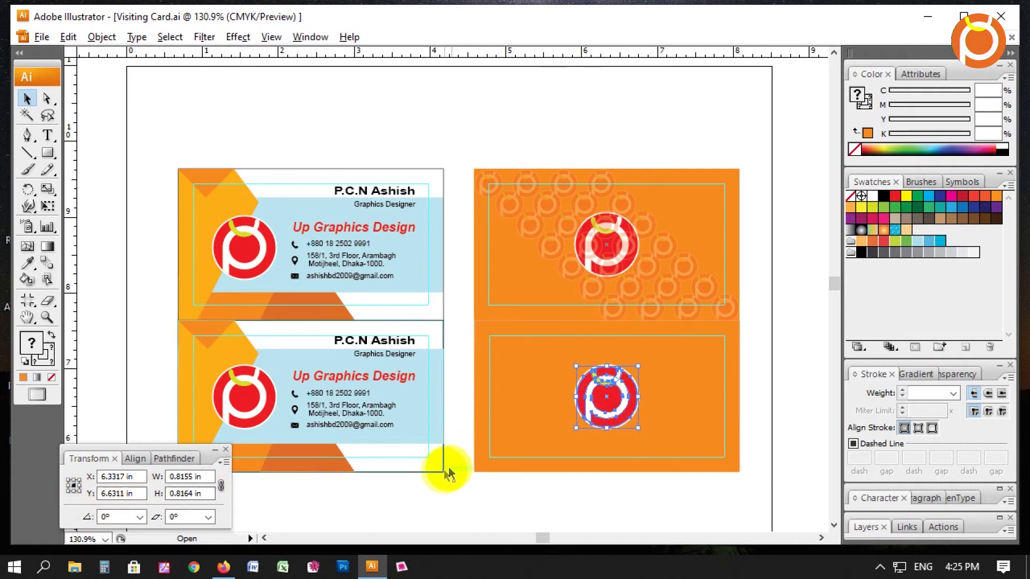
pyautogui.moveTo(591, 423)
pyautogui.mouseDown()
pyautogui.moveTo(605, 418)
pyautogui.moveTo(605, 433)
pyautogui.mouseUp()
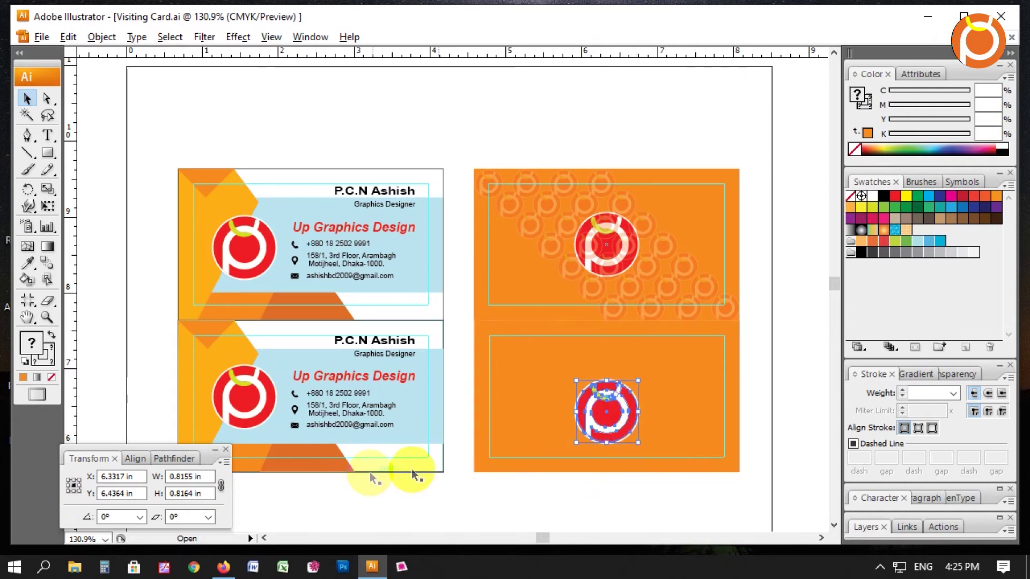
pyautogui.click(495, 453)
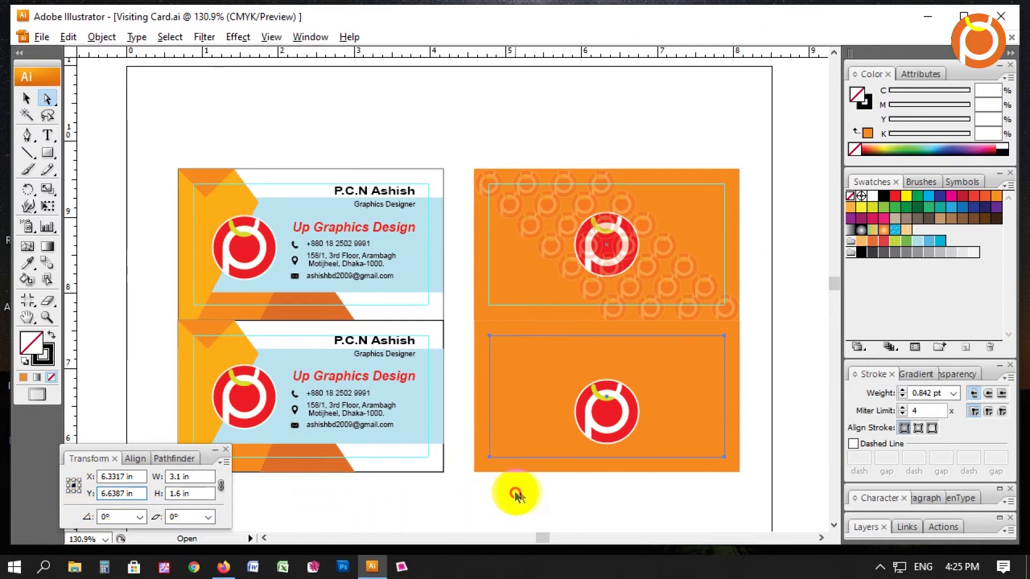
pyautogui.press('v')
pyautogui.click(614, 434)
pyautogui.write('6.6387')
pyautogui.press('Return')
pyautogui.press('Return')
pyautogui.press('Return')
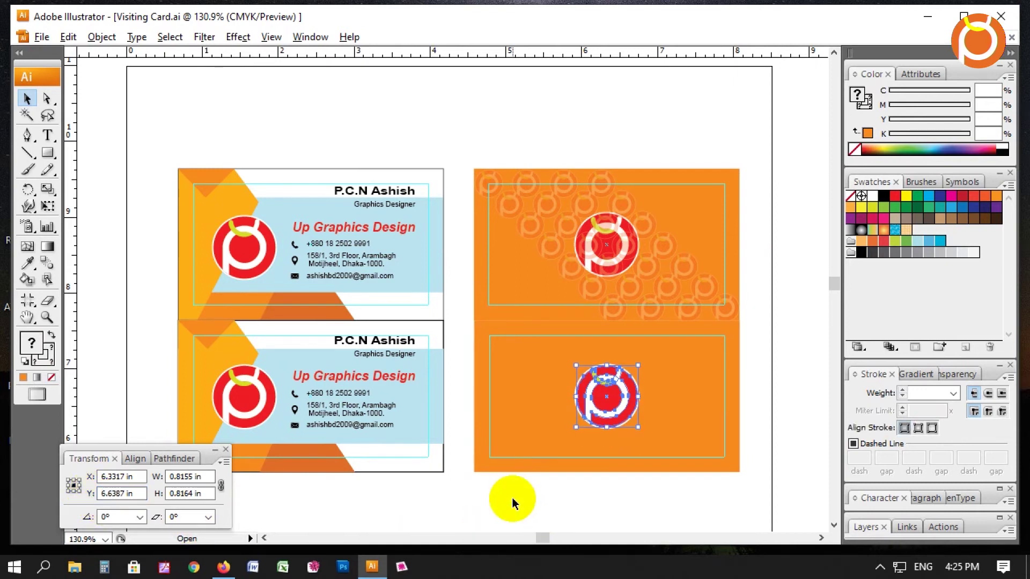
pyautogui.click(649, 482)
pyautogui.press('Tab')
pyautogui.press('z')
pyautogui.moveTo(361, 306); pyautogui.dragTo(782, 490)
# Step: Copy the orange card's logo and paste a copy in front of it
pyautogui.moveTo(628, 458); pyautogui.dragTo(696, 510)
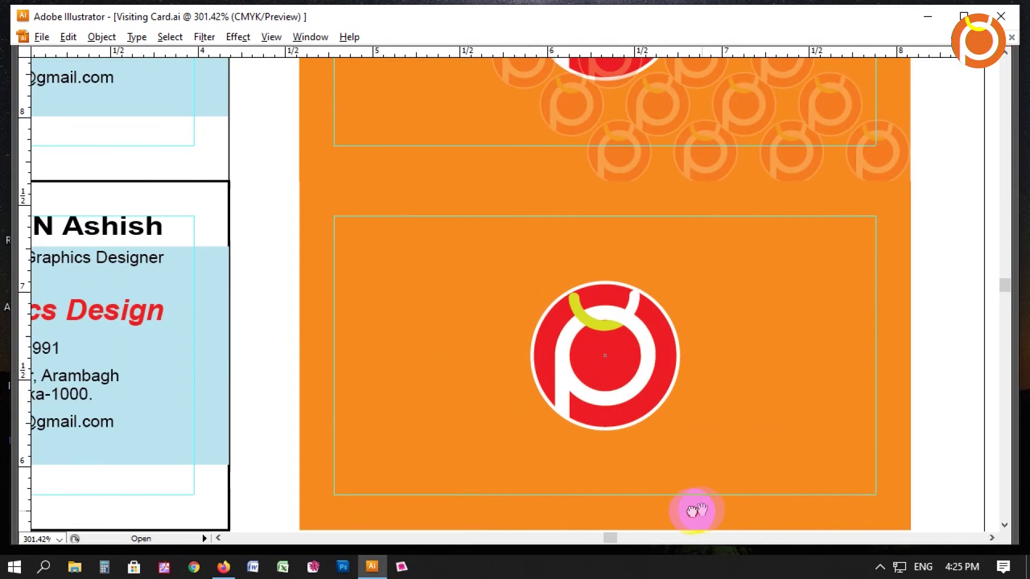
pyautogui.hotkey('ctrl', '-')
pyautogui.hotkey('ctrl', '-')
pyautogui.hotkey('ctrl', '-')
pyautogui.moveTo(363, 210); pyautogui.dragTo(756, 445)
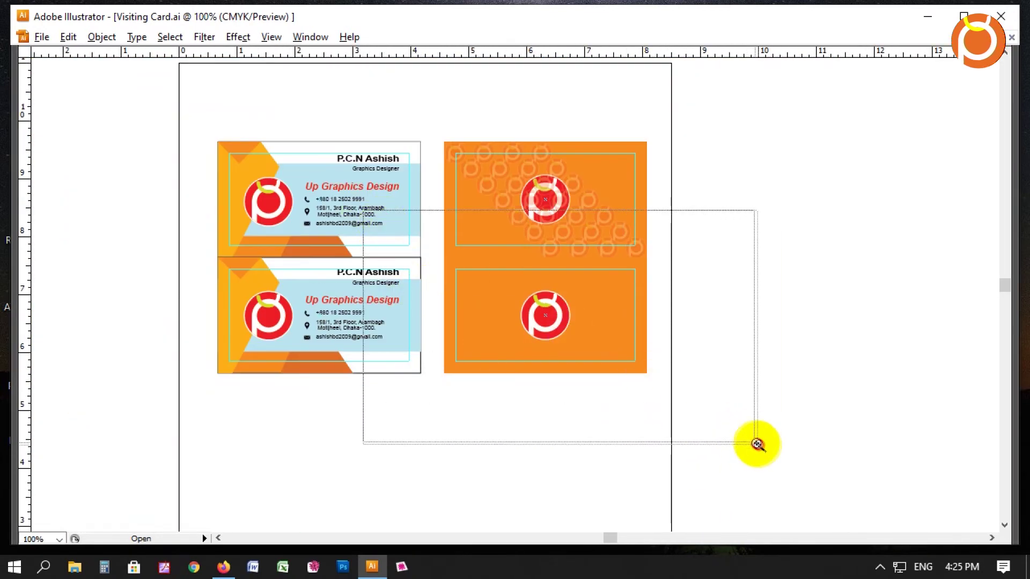
pyautogui.moveTo(511, 196); pyautogui.dragTo(533, 249)
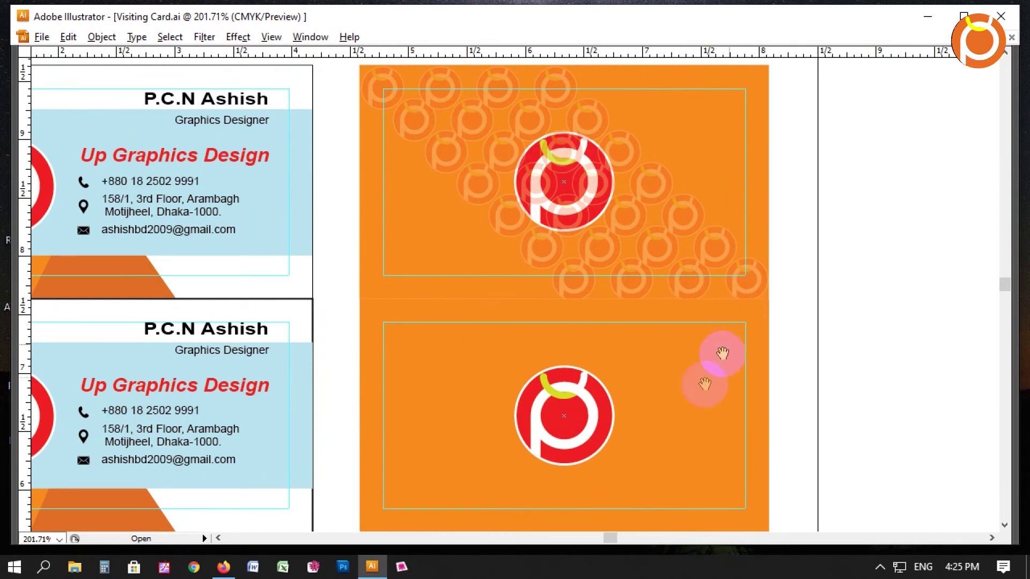
pyautogui.click(598, 437)
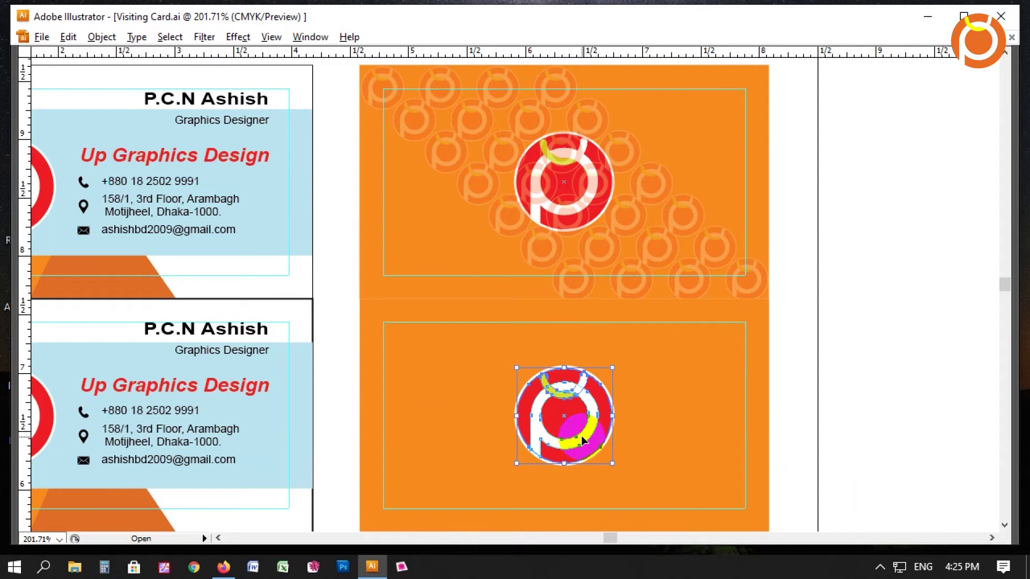
pyautogui.click(69, 37)
pyautogui.click(125, 114)
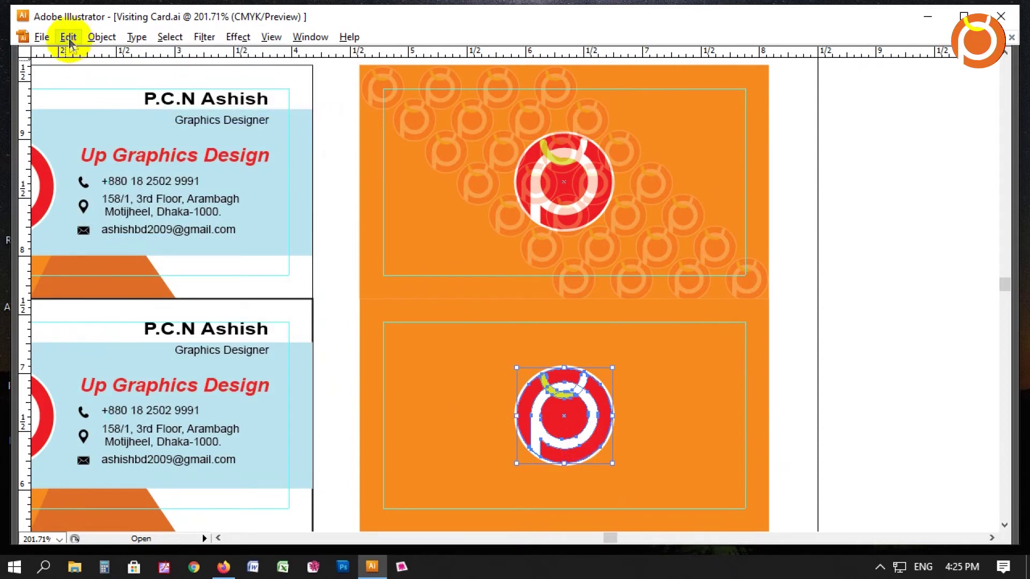
pyautogui.click(68, 37)
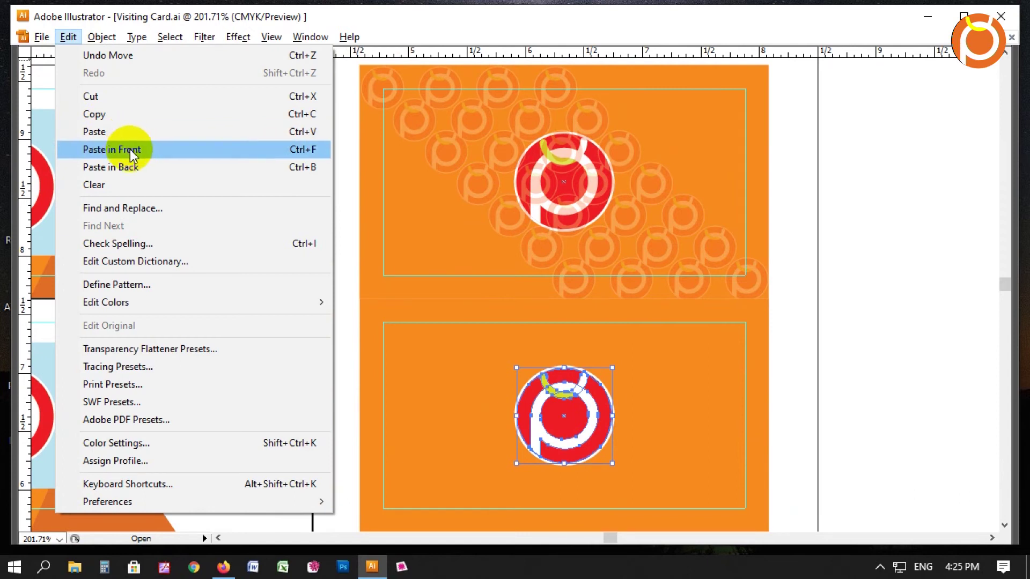
pyautogui.click(131, 151)
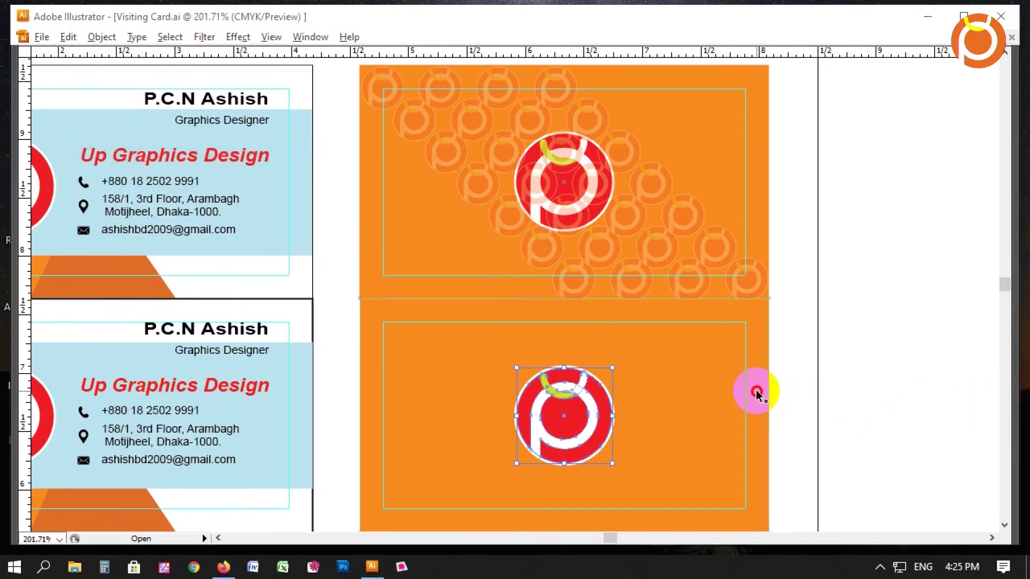
# Step: Shrink the pasted logo copy and snap it to the card's top-left corner
pyautogui.moveTo(575, 430); pyautogui.dragTo(453, 395)
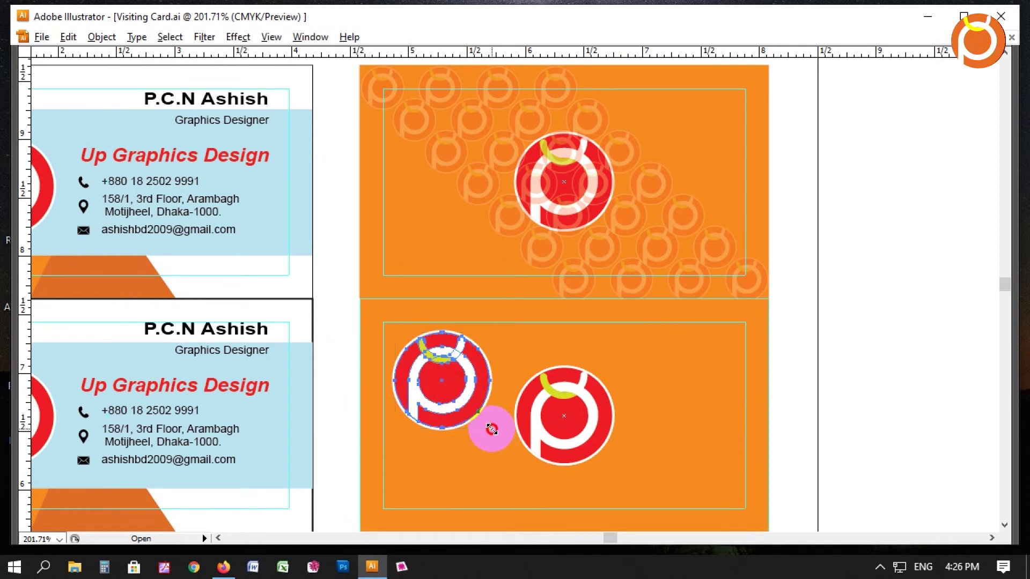
pyautogui.moveTo(491, 429); pyautogui.dragTo(425, 381)
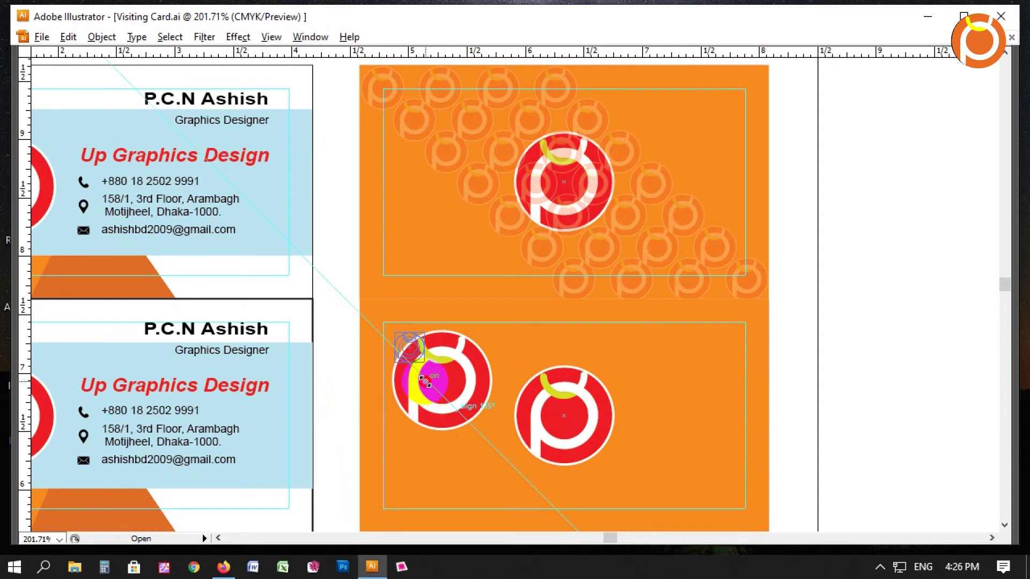
pyautogui.moveTo(820, 384); pyautogui.dragTo(855, 395)
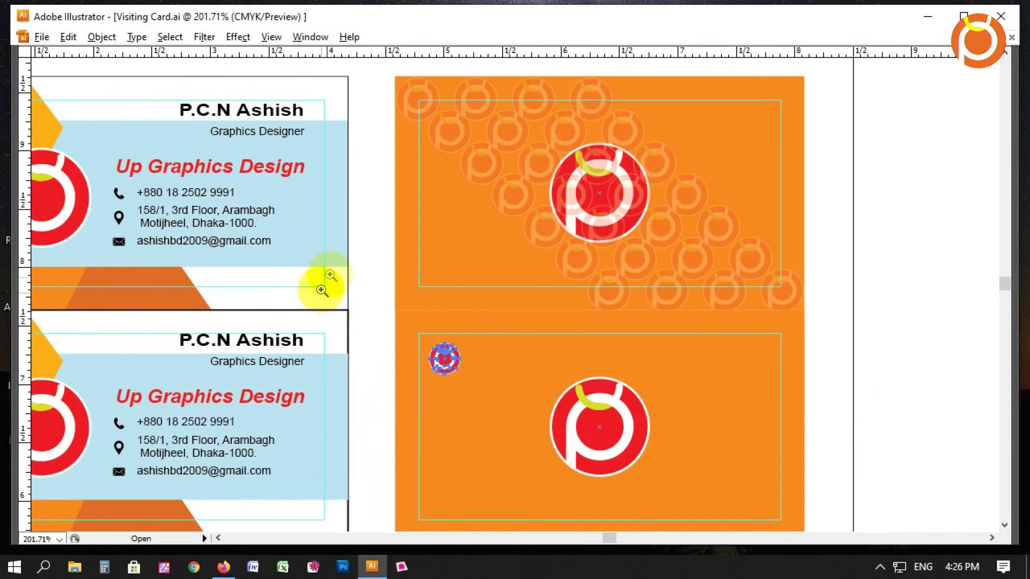
pyautogui.hotkey('ctrl', 'y')
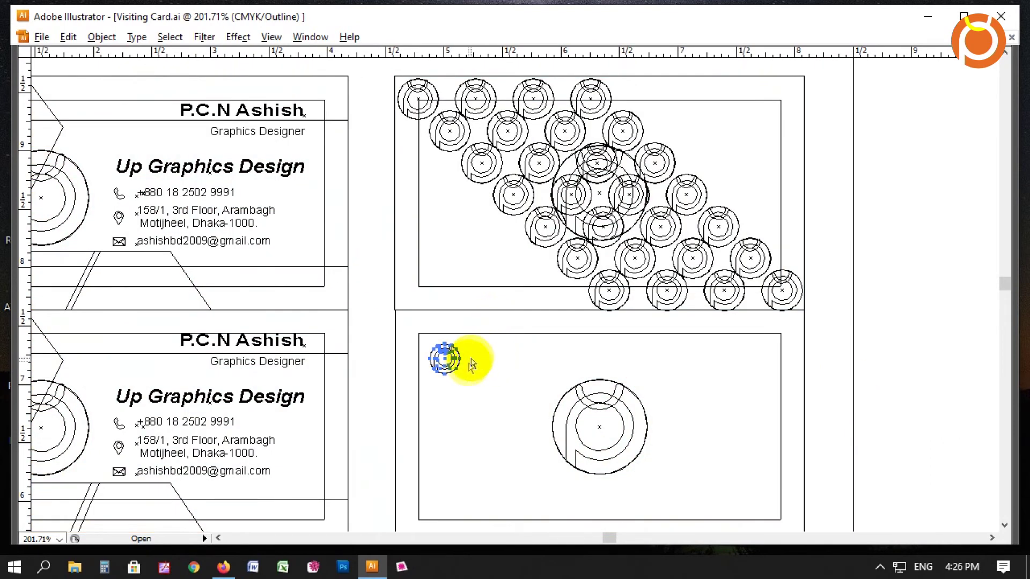
pyautogui.moveTo(462, 377); pyautogui.dragTo(468, 384)
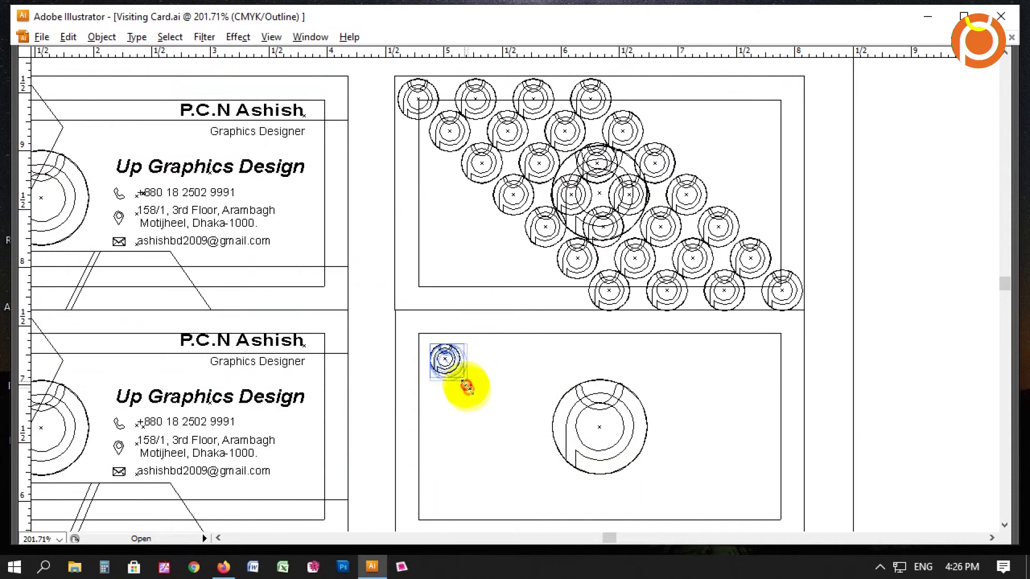
pyautogui.moveTo(289, 209); pyautogui.dragTo(712, 451)
pyautogui.moveTo(405, 365); pyautogui.dragTo(330, 291)
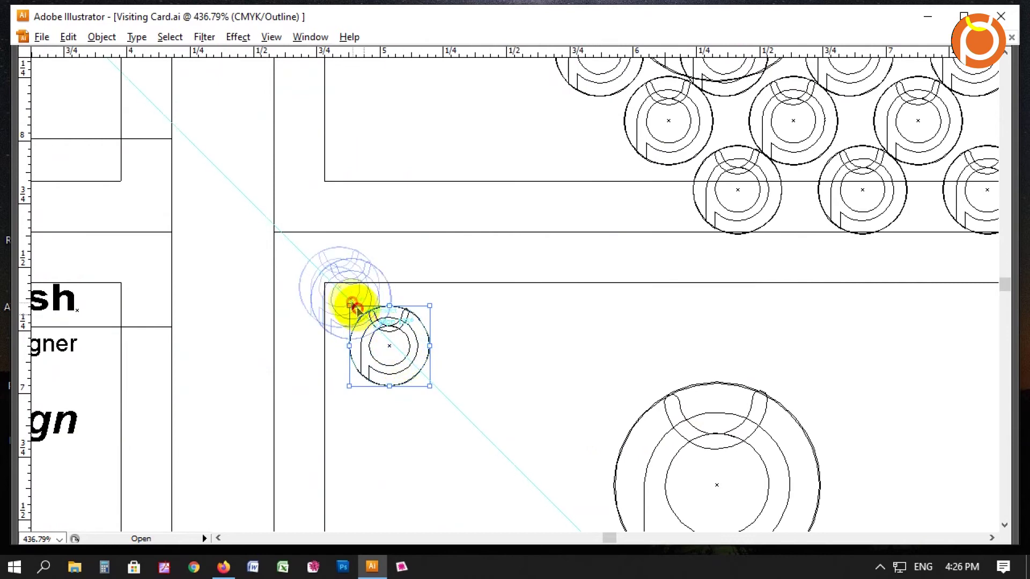
pyautogui.hotkey('ctrl', '-')
pyautogui.hotkey('ctrl', '-')
pyautogui.hotkey('ctrl', '-')
pyautogui.hotkey('ctrl', '-')
pyautogui.moveTo(337, 220); pyautogui.dragTo(632, 410)
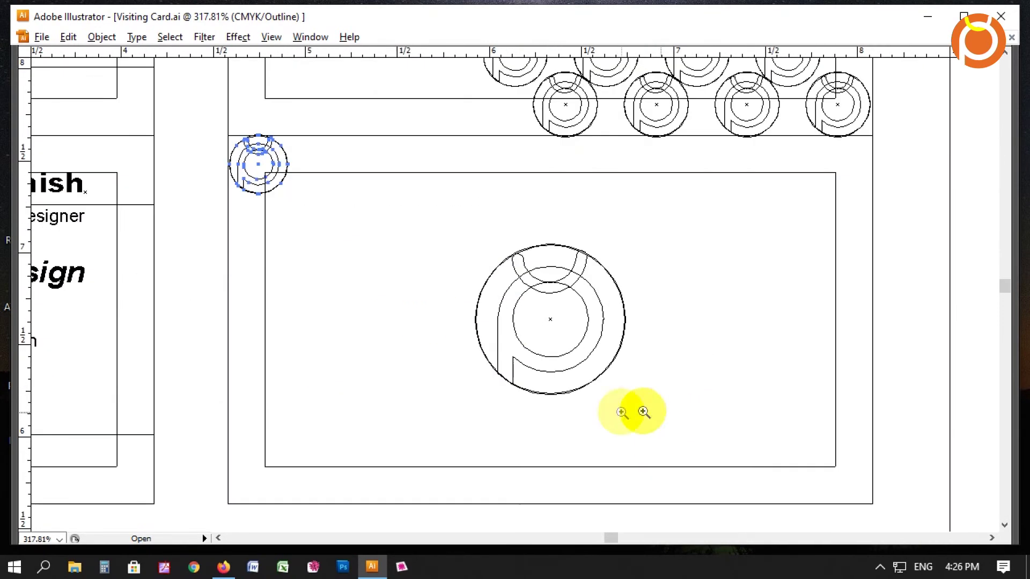
pyautogui.hotkey('ctrl', 'y')
# Step: Alt-drag the small logo diagonally and repeat with Ctrl+D to form a diagonal row
pyautogui.click(263, 164)
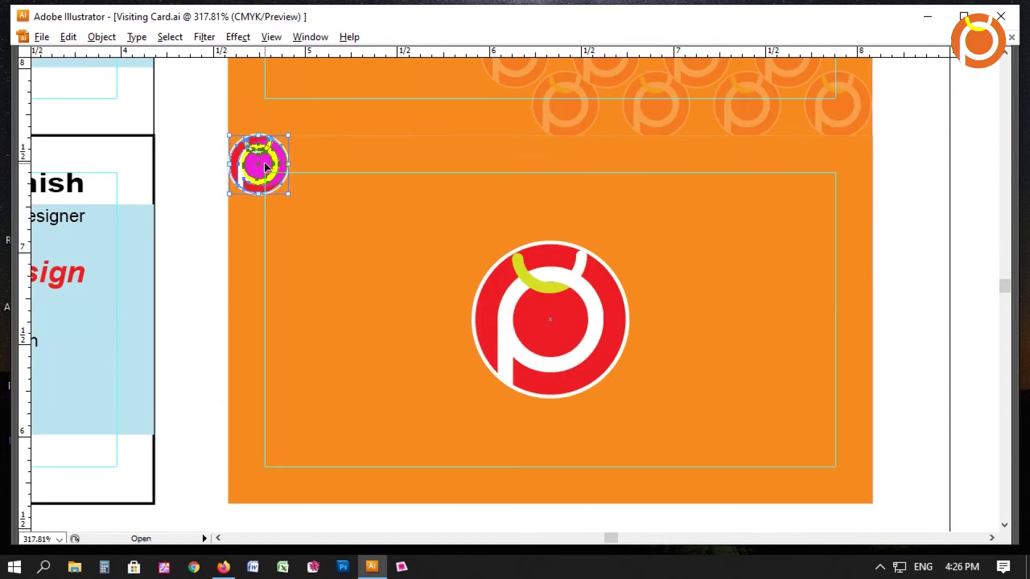
pyautogui.moveTo(263, 164); pyautogui.dragTo(306, 214)
pyautogui.hotkey('ctrl', '-')
pyautogui.hotkey('ctrl', '-')
pyautogui.hotkey('ctrl', 'd')
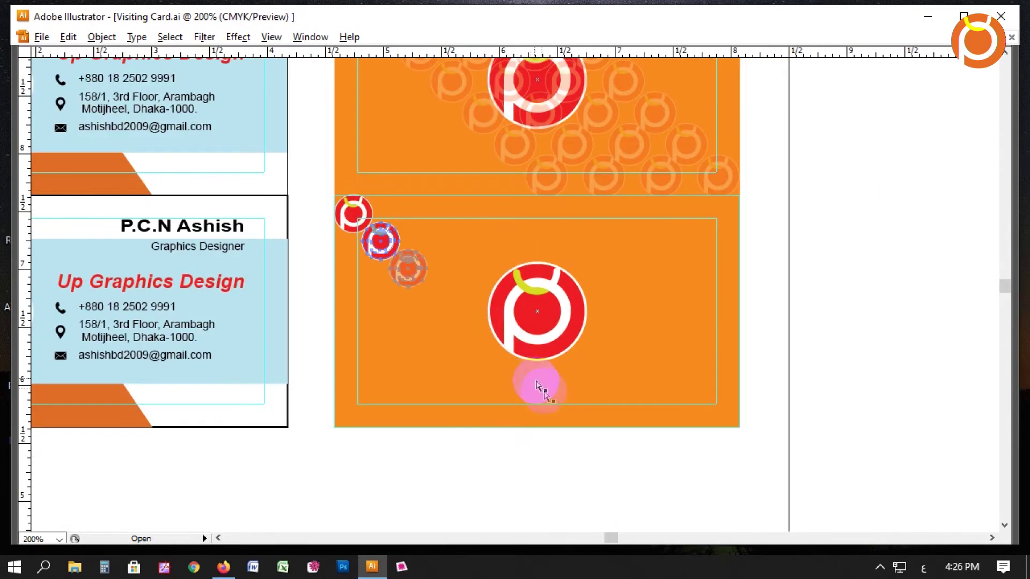
pyautogui.hotkey('ctrl', 'd')
pyautogui.hotkey('ctrl', 'd')
pyautogui.hotkey('ctrl', 'd')
pyautogui.hotkey('ctrl', 'd')
pyautogui.hotkey('ctrl', 'd')
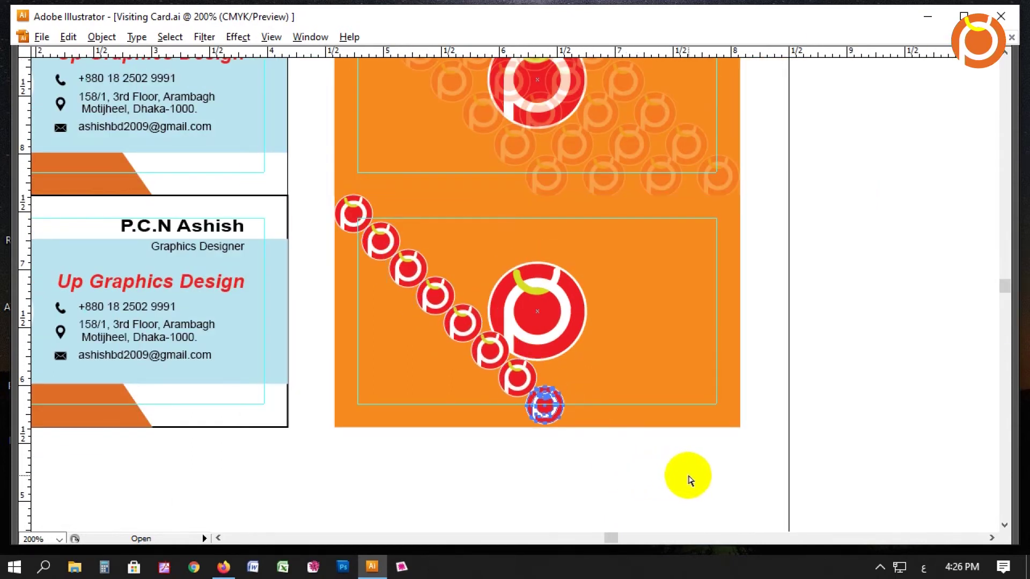
pyautogui.hotkey('ctrl', '-')
pyautogui.hotkey('ctrl', '-')
pyautogui.hotkey('ctrl', '-')
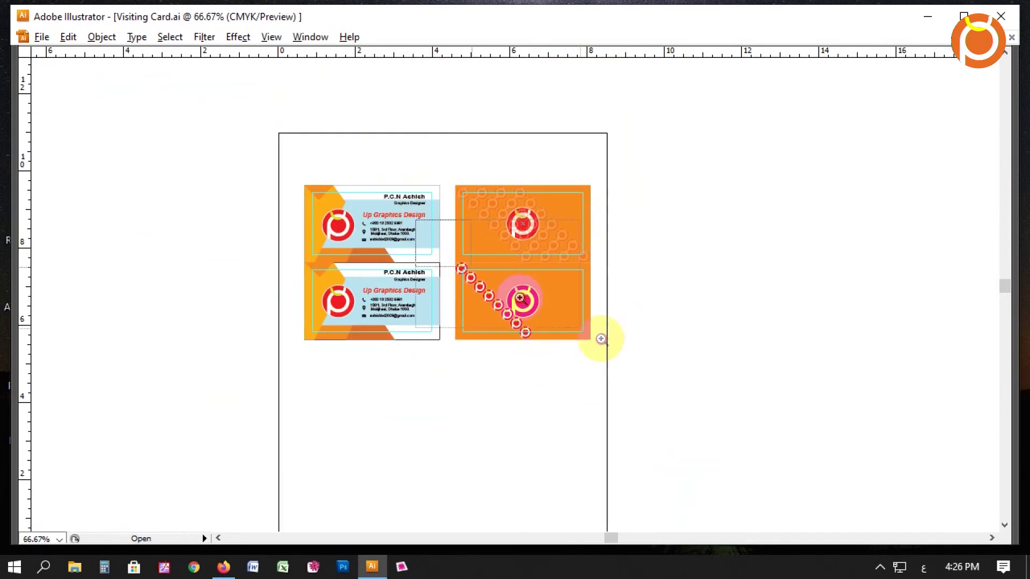
pyautogui.moveTo(603, 340); pyautogui.dragTo(437, 386)
# Step: Shift-select all eight small logo copies along the diagonal
pyautogui.keyDown('shift'); pyautogui.click(412, 361); pyautogui.keyUp('shift')
pyautogui.keyDown('shift'); pyautogui.click(386, 333); pyautogui.keyUp('shift')
pyautogui.keyDown('shift'); pyautogui.click(358, 308); pyautogui.keyUp('shift')
pyautogui.keyDown('shift'); pyautogui.click(333, 280); pyautogui.keyUp('shift')
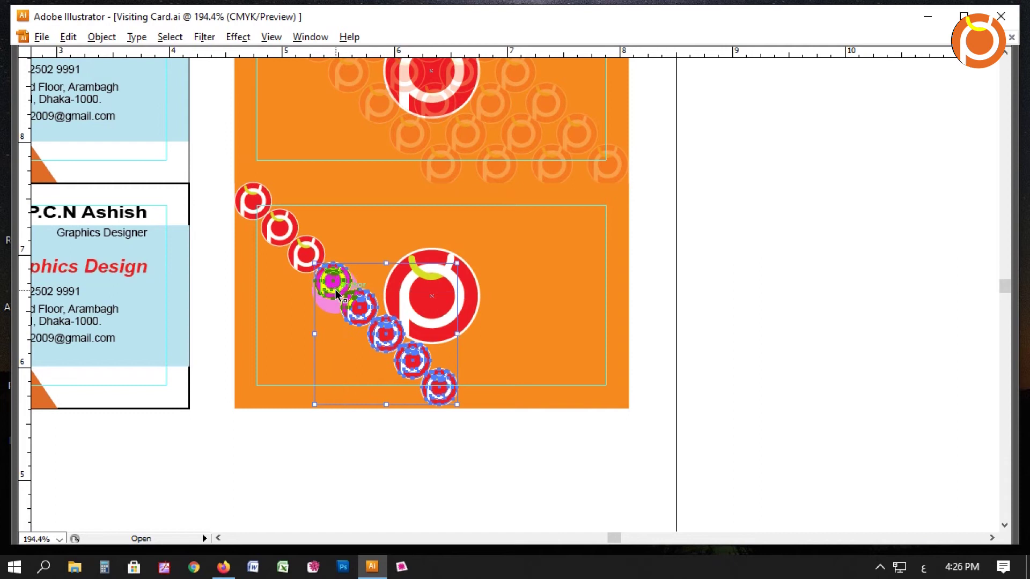
pyautogui.keyDown('shift'); pyautogui.click(301, 251); pyautogui.keyUp('shift')
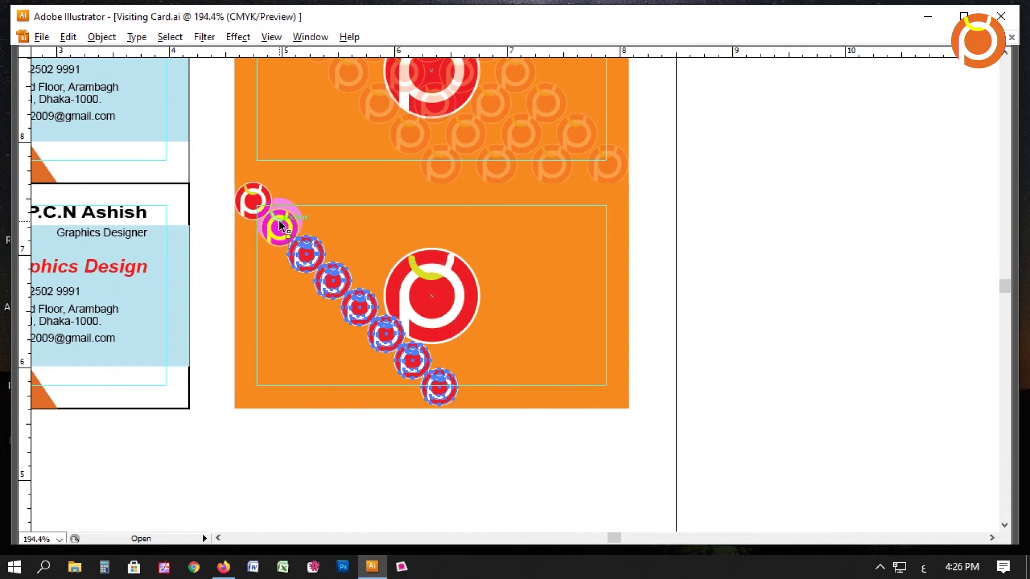
pyautogui.keyDown('shift'); pyautogui.click(279, 225); pyautogui.keyUp('shift')
pyautogui.keyDown('shift'); pyautogui.click(250, 199); pyautogui.keyUp('shift')
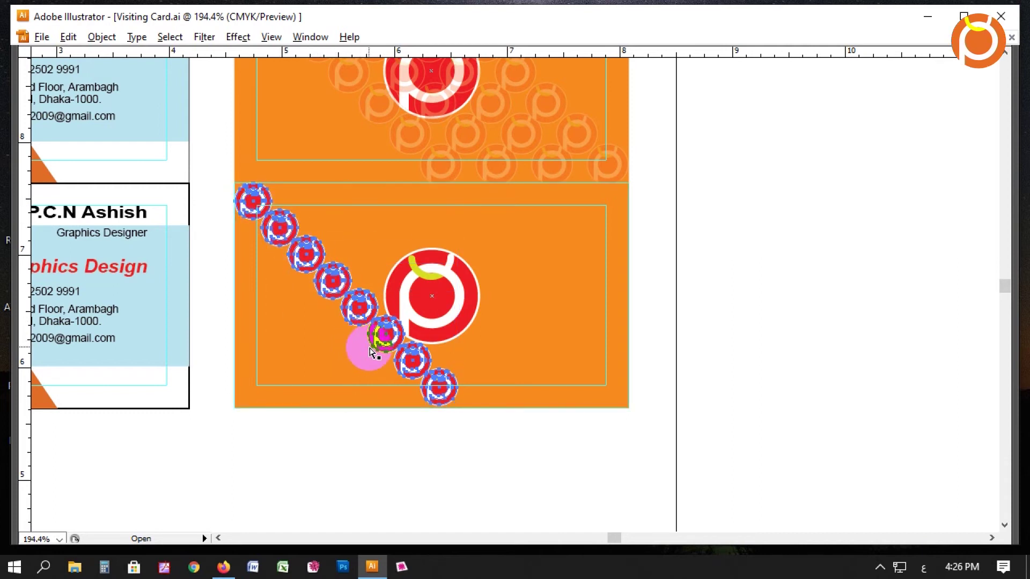
pyautogui.moveTo(349, 236); pyautogui.dragTo(393, 356)
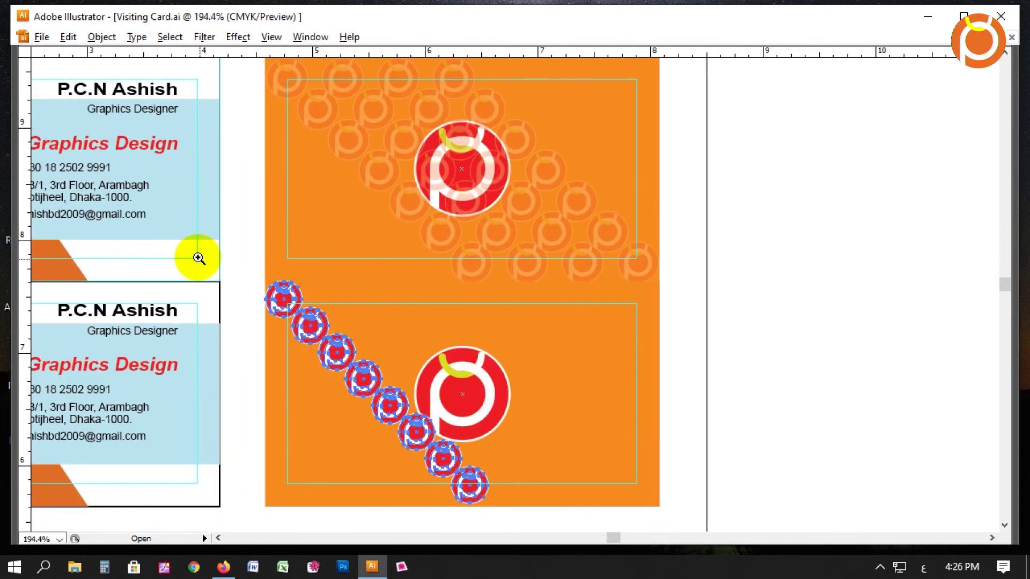
pyautogui.moveTo(199, 258); pyautogui.dragTo(800, 478)
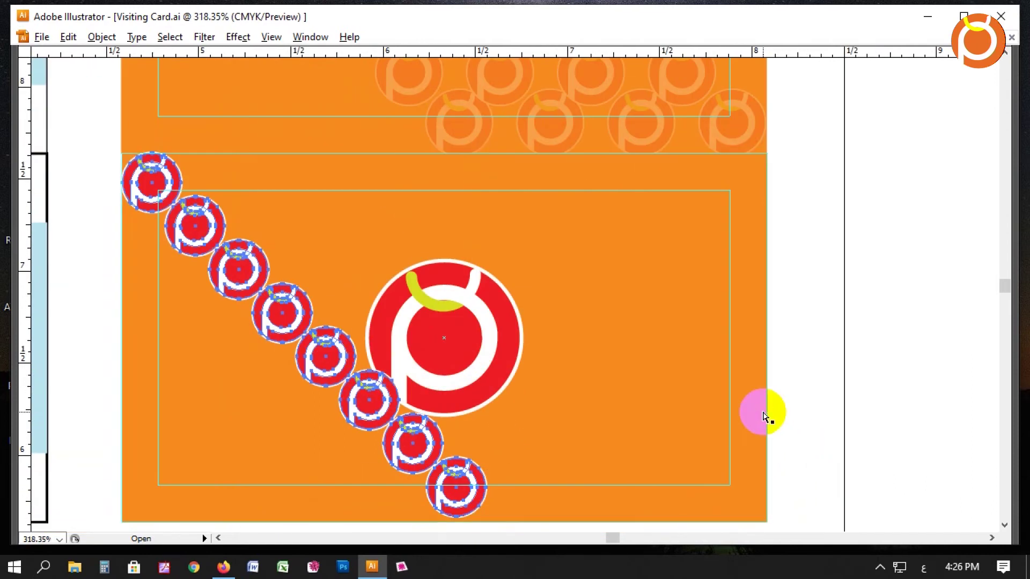
pyautogui.hotkey('ctrl', '-')
pyautogui.hotkey('ctrl', '-')
pyautogui.hotkey('ctrl', '-')
pyautogui.moveTo(674, 333); pyautogui.dragTo(690, 367)
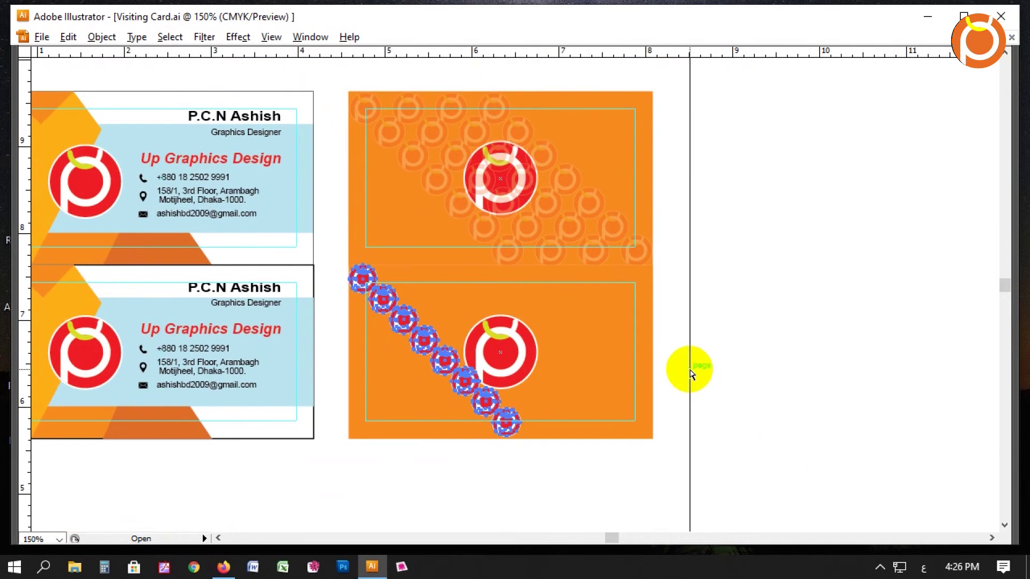
pyautogui.hotkey('ctrl', 'y')
# Step: Copy the diagonal logo row rightward repeatedly to build four parallel rows
pyautogui.moveTo(333, 234); pyautogui.dragTo(745, 475)
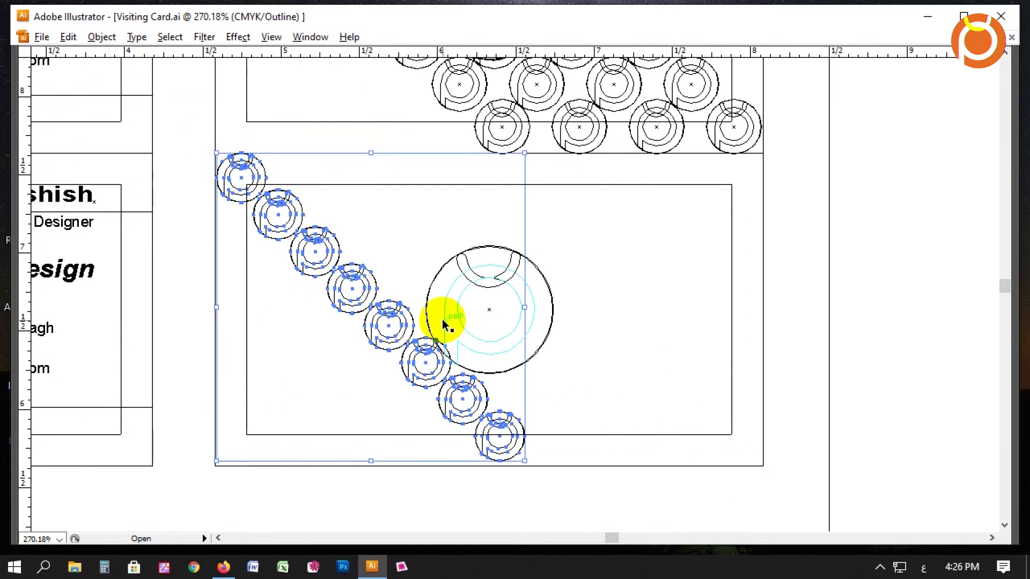
pyautogui.moveTo(338, 247); pyautogui.dragTo(407, 247)
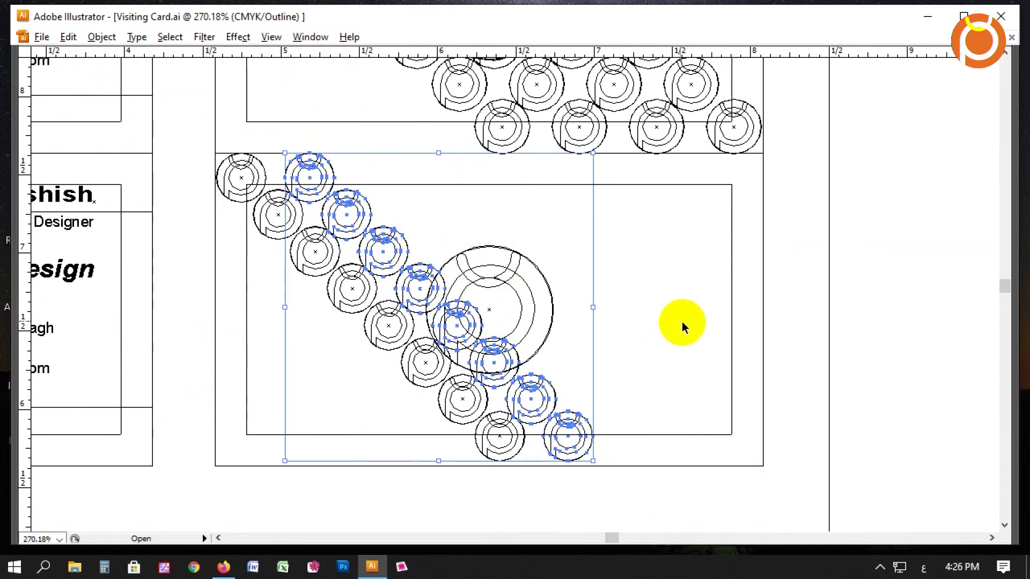
pyautogui.hotkey('ctrl', 'd')
pyautogui.hotkey('ctrl', 'd')
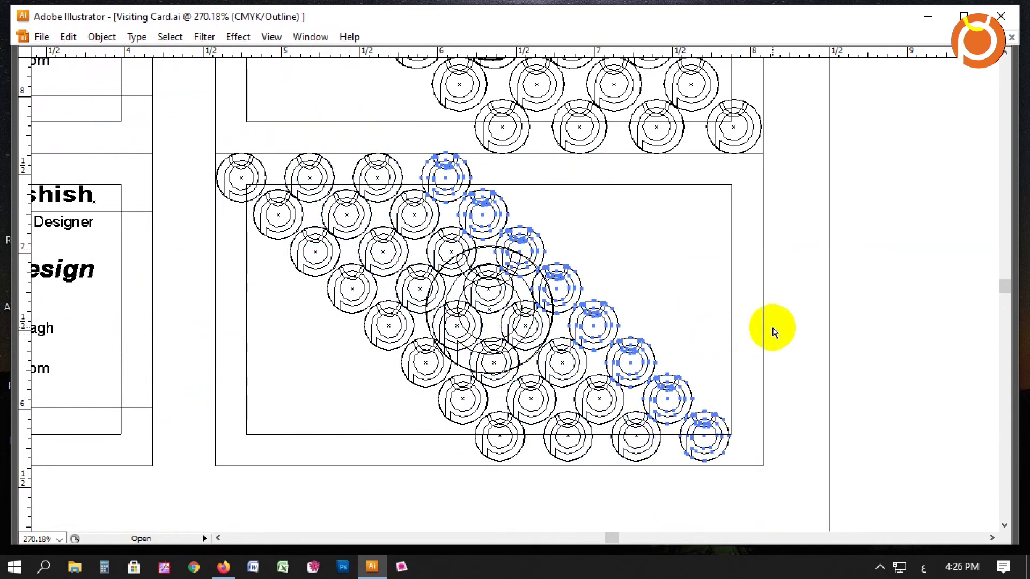
pyautogui.hotkey('ctrl', 'y')
pyautogui.hotkey('ctrl', '-')
pyautogui.hotkey('ctrl', '-')
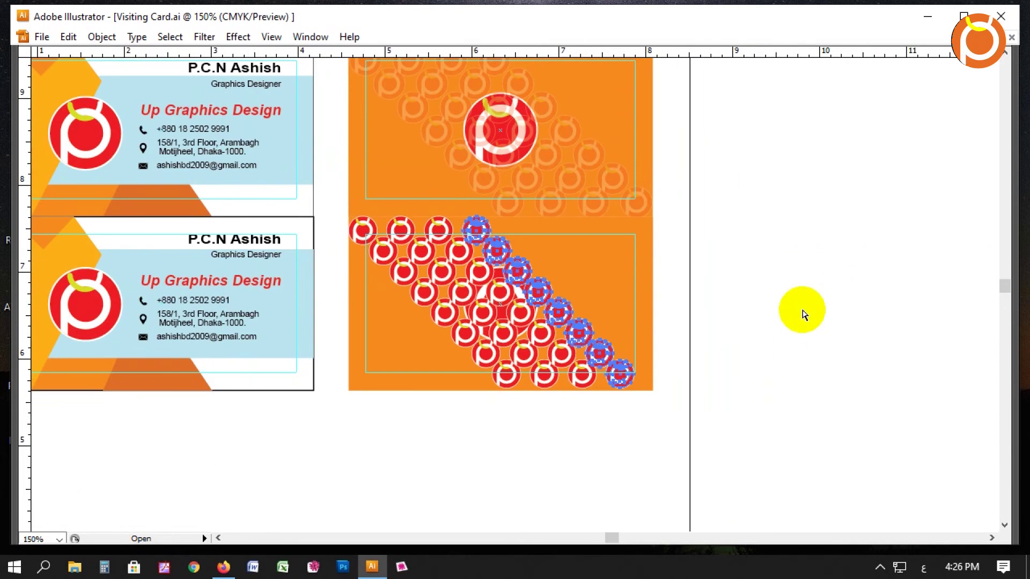
pyautogui.moveTo(280, 188); pyautogui.dragTo(741, 441)
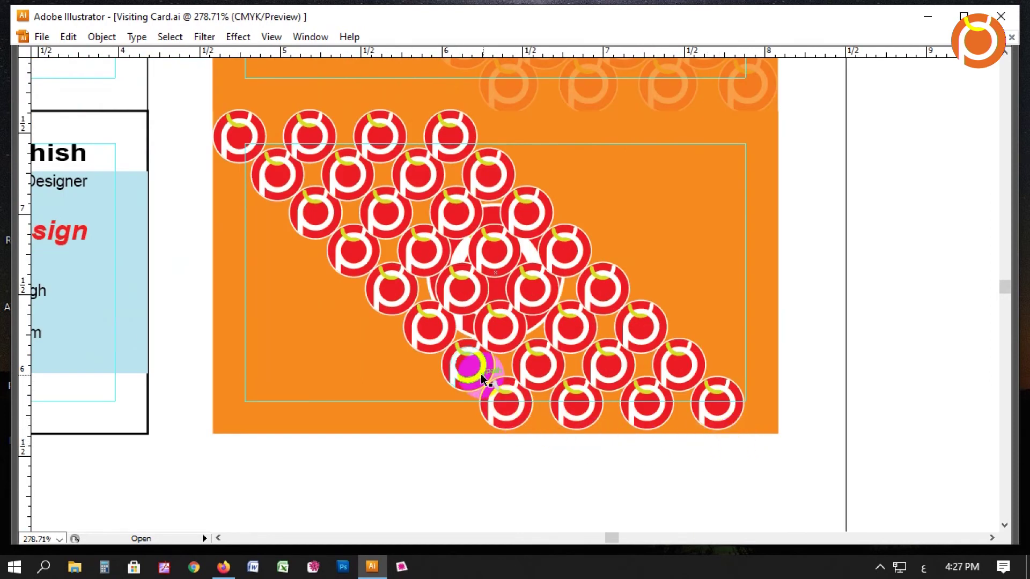
pyautogui.click(474, 366)
pyautogui.moveTo(483, 369); pyautogui.dragTo(551, 368)
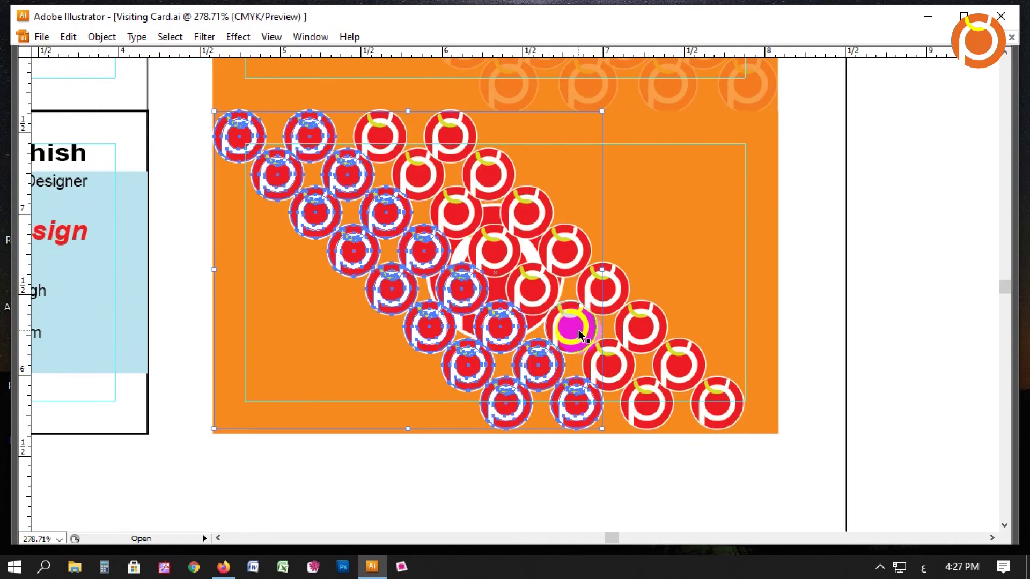
pyautogui.moveTo(575, 332); pyautogui.dragTo(609, 296)
pyautogui.hotkey('ctrl', '-')
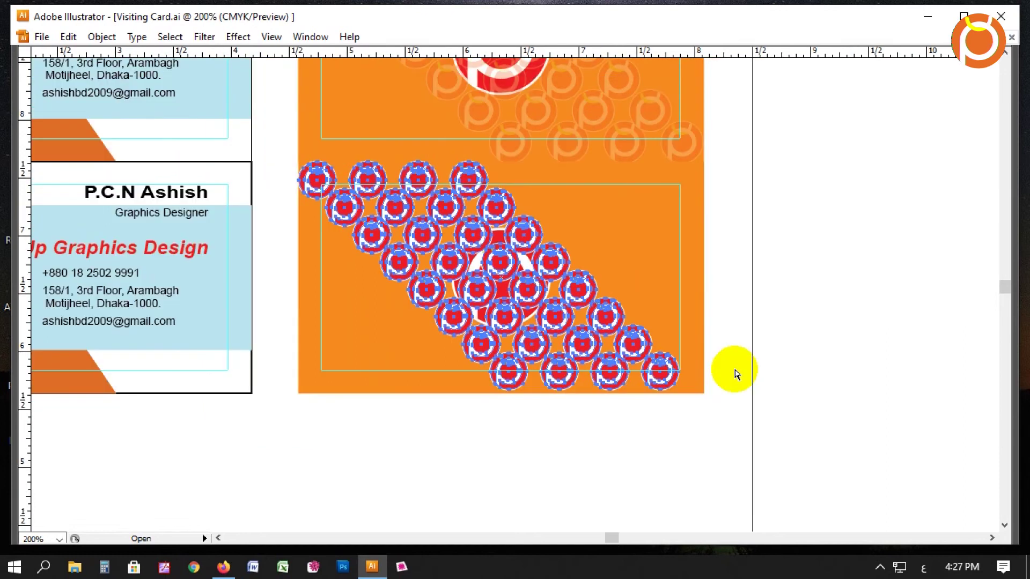
pyautogui.press('Tab')
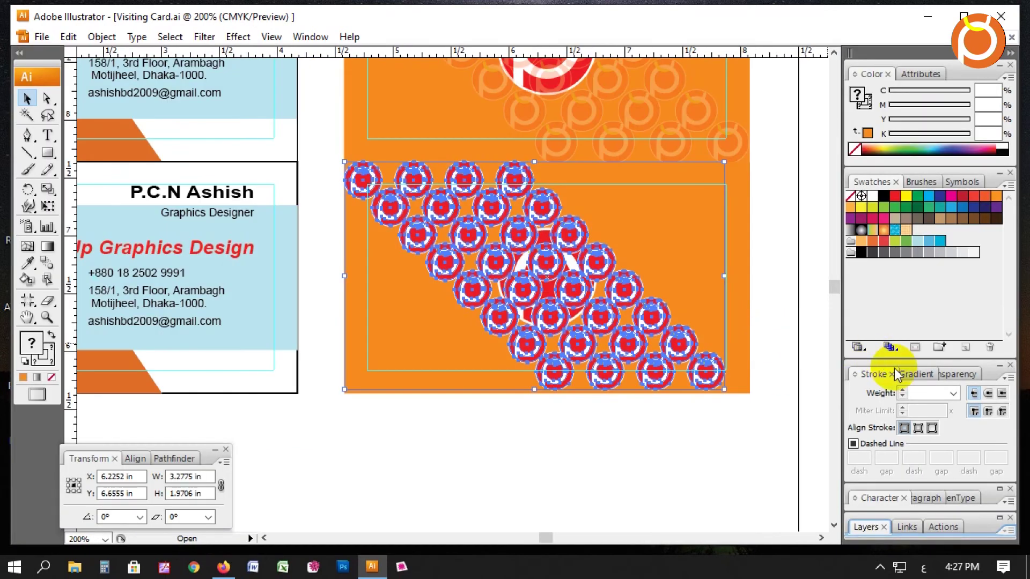
# Step: Set the lower card's small-logo pattern to 15% opacity and compare it with the top card
pyautogui.click(958, 375)
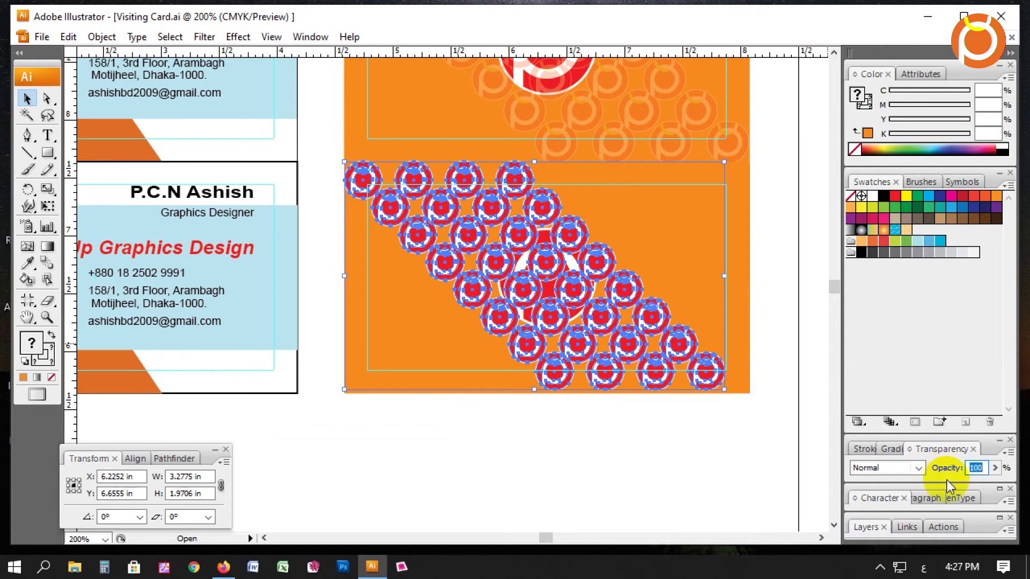
pyautogui.write('15')
pyautogui.press('Return')
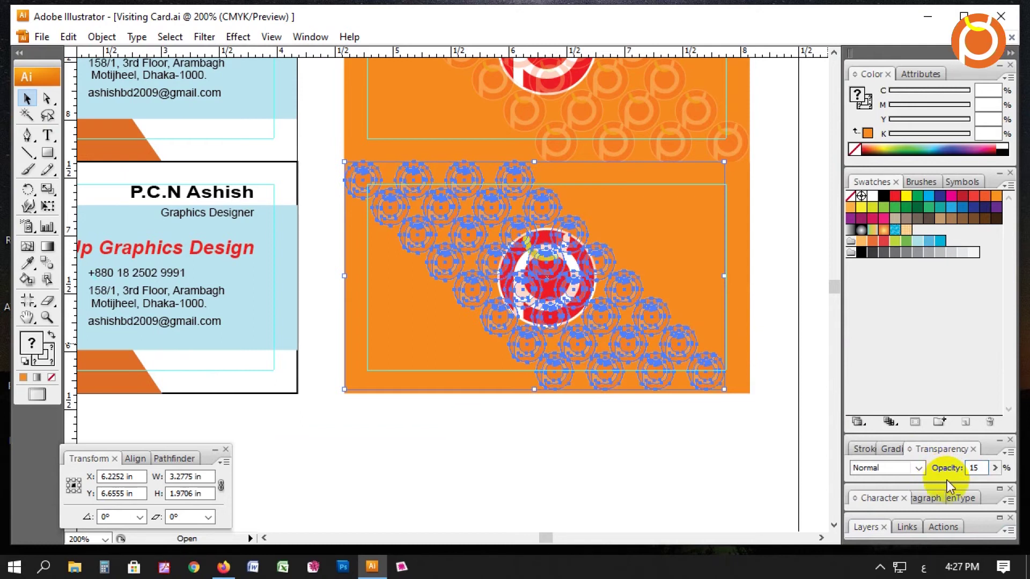
pyautogui.click(607, 451)
pyautogui.scroll(5, 633, 461)
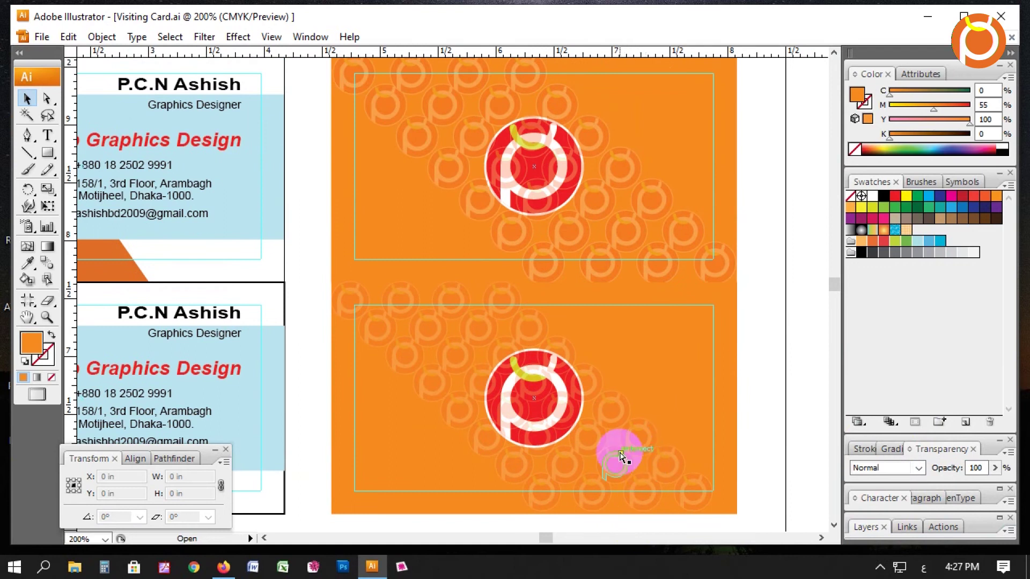
pyautogui.hotkey('ctrl', '-')
pyautogui.click(609, 241)
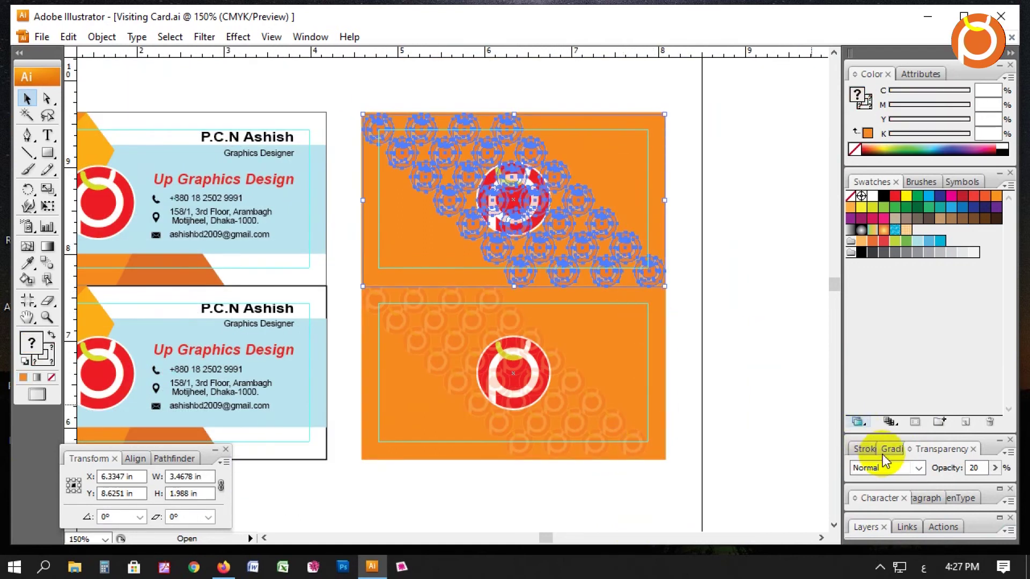
pyautogui.click(592, 415)
pyautogui.click(944, 469)
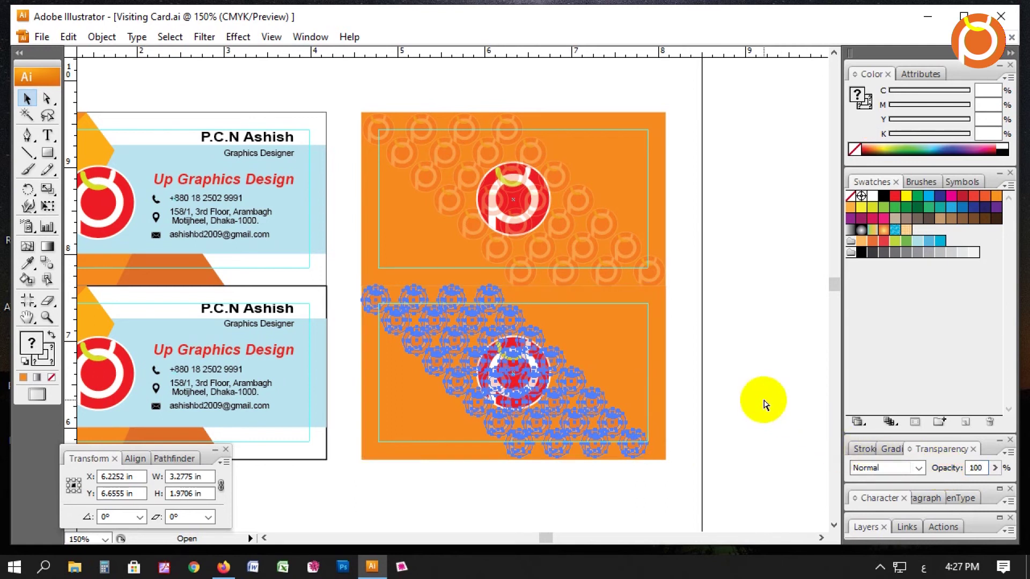
pyautogui.click(764, 400)
pyautogui.press('Tab')
pyautogui.hotkey('ctrl', '0')
# Step: Marquee-select the lower front and back cards and drag them down below the top pair
pyautogui.moveTo(875, 438); pyautogui.dragTo(212, 257)
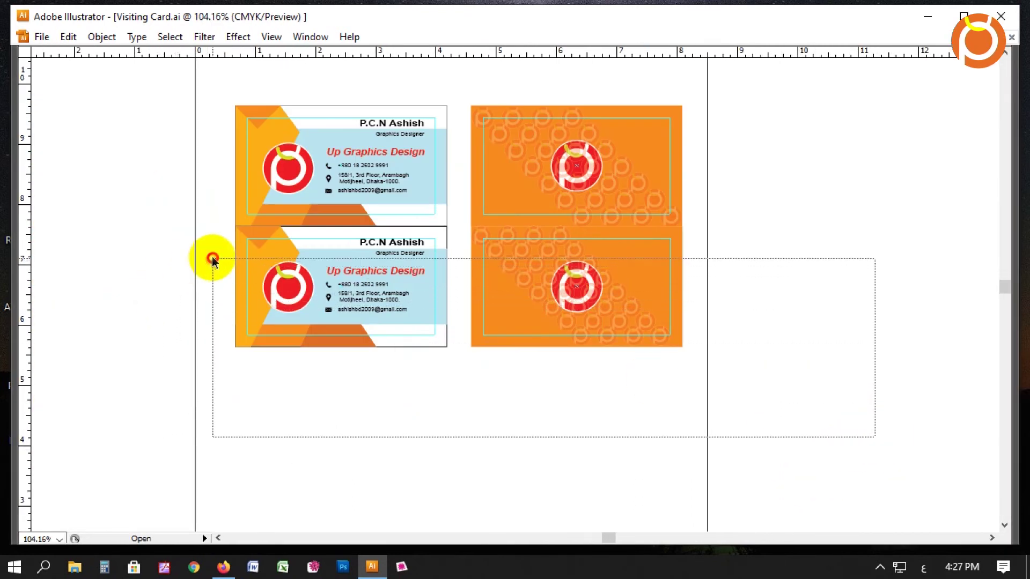
pyautogui.moveTo(406, 290); pyautogui.dragTo(406, 348)
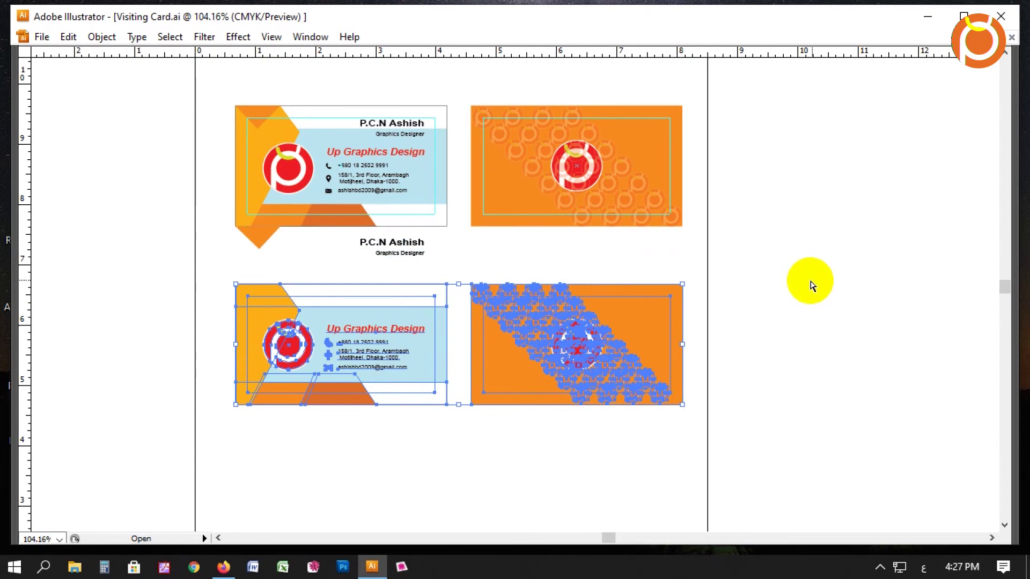
pyautogui.hotkey('ctrl', 'z')
pyautogui.click(768, 316)
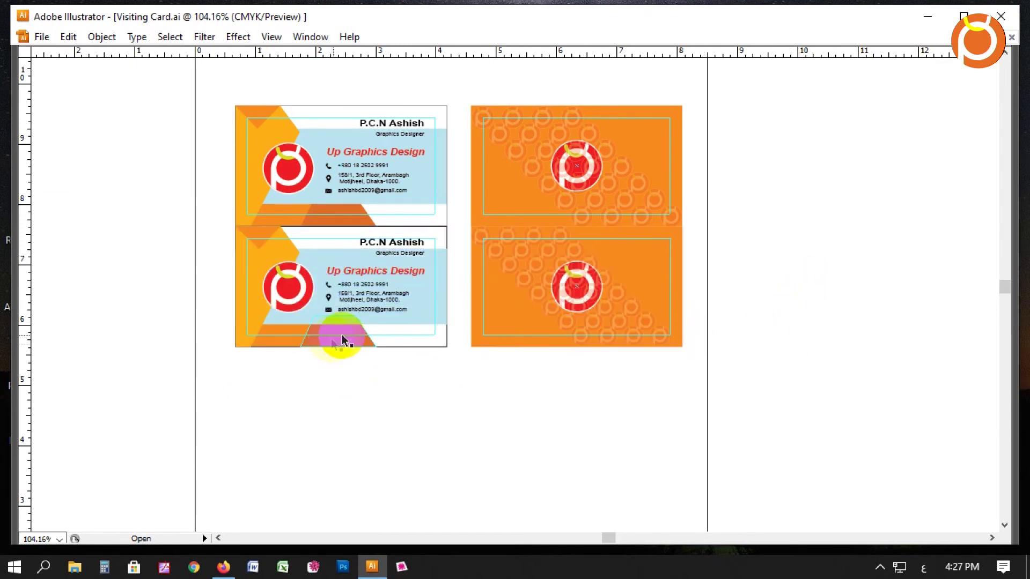
pyautogui.moveTo(439, 385); pyautogui.dragTo(221, 230)
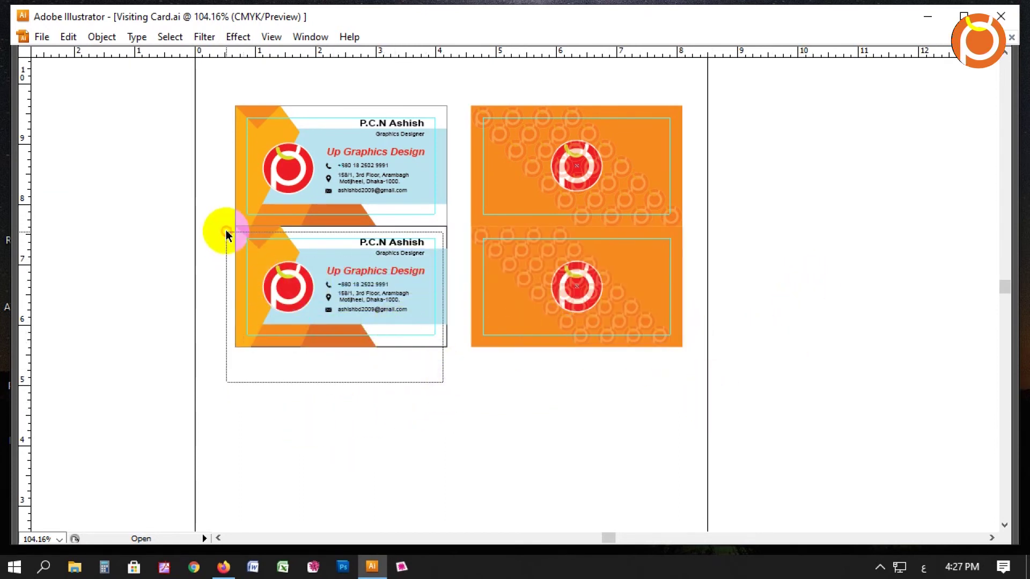
pyautogui.moveTo(750, 386); pyautogui.dragTo(471, 232)
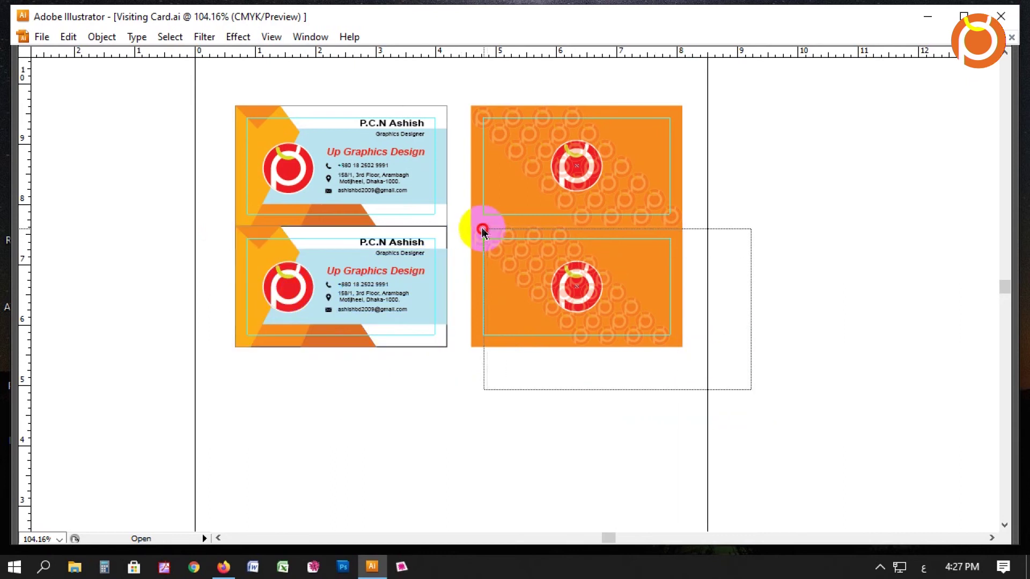
pyautogui.click(637, 410)
pyautogui.moveTo(243, 269); pyautogui.dragTo(179, 260)
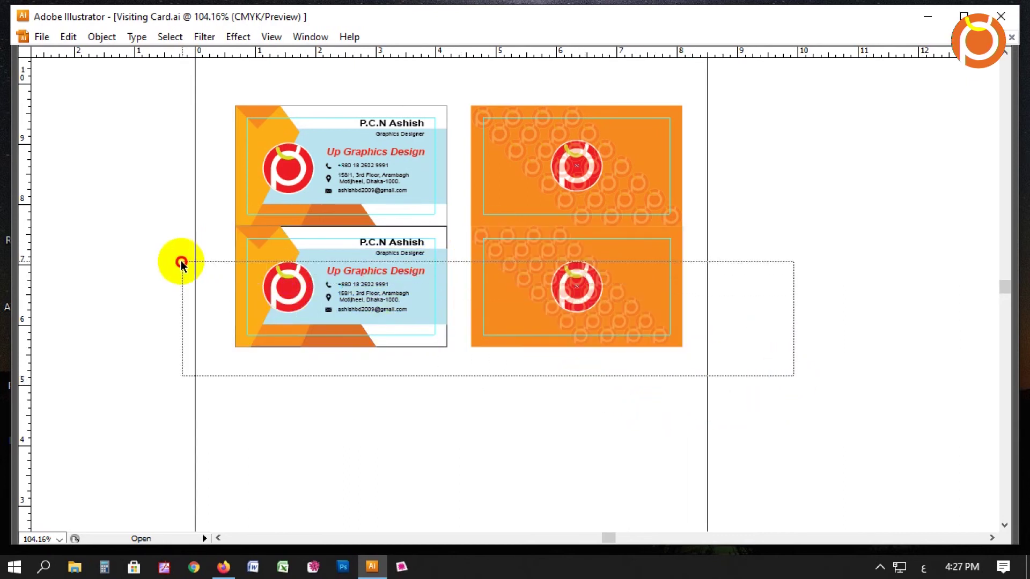
pyautogui.moveTo(651, 292); pyautogui.dragTo(647, 362)
pyautogui.click(691, 326)
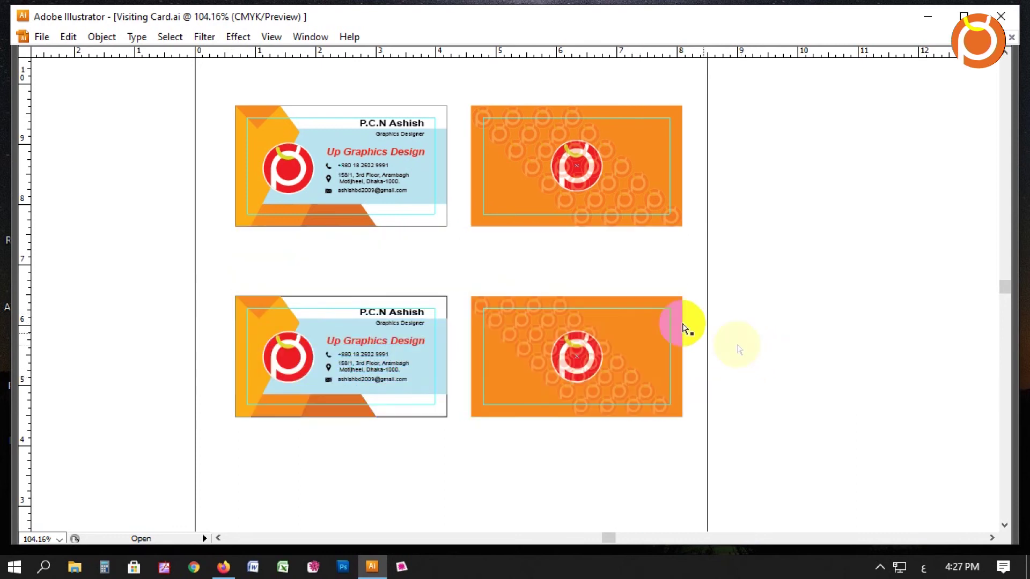
pyautogui.click(771, 460)
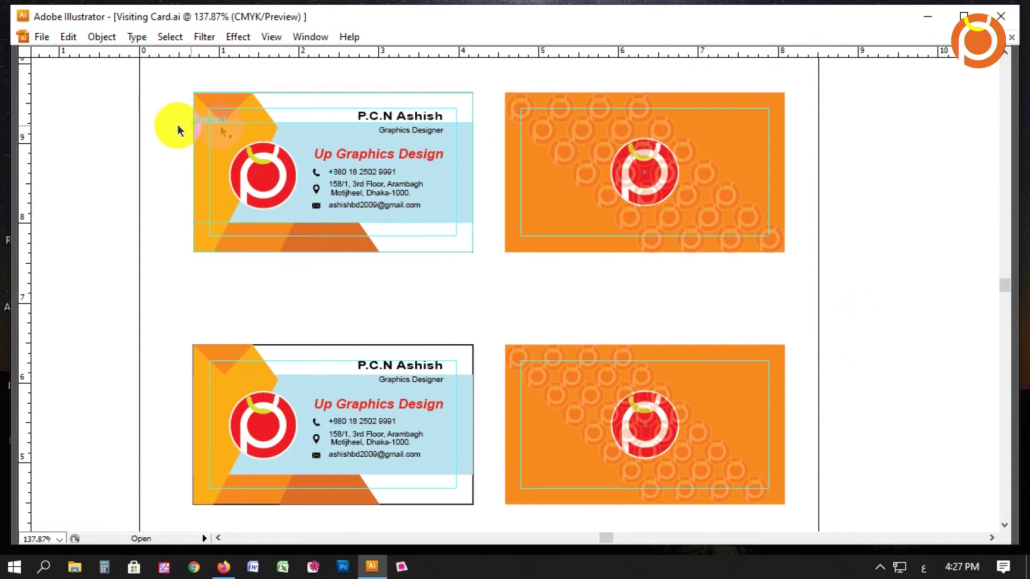
# Step: Switch the keyboard input language to ENG
pyautogui.moveTo(172, 126); pyautogui.dragTo(863, 357)
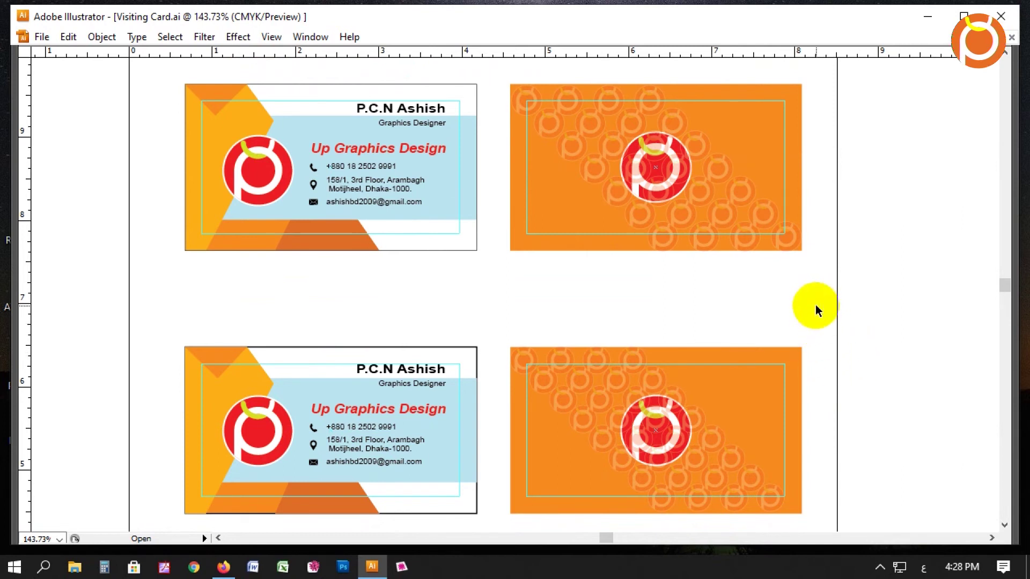
pyautogui.click(923, 567)
pyautogui.click(885, 471)
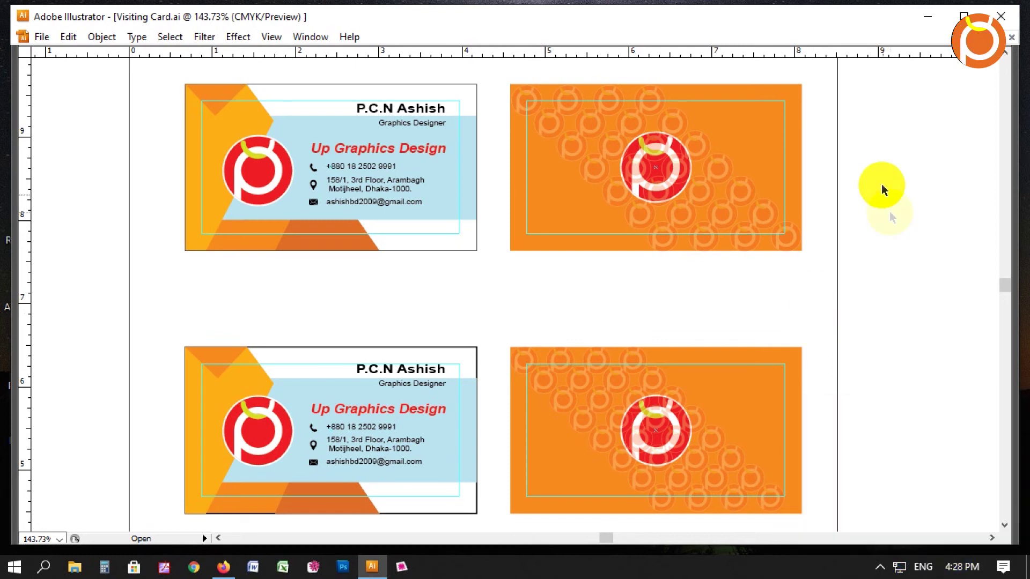
# Step: Minimize Illustrator and refresh the Windows desktop
pyautogui.click(928, 18)
pyautogui.rightClick(803, 72)
pyautogui.click(847, 100)
pyautogui.rightClick(775, 75)
pyautogui.click(845, 118)
pyautogui.rightClick(832, 126)
pyautogui.click(871, 172)
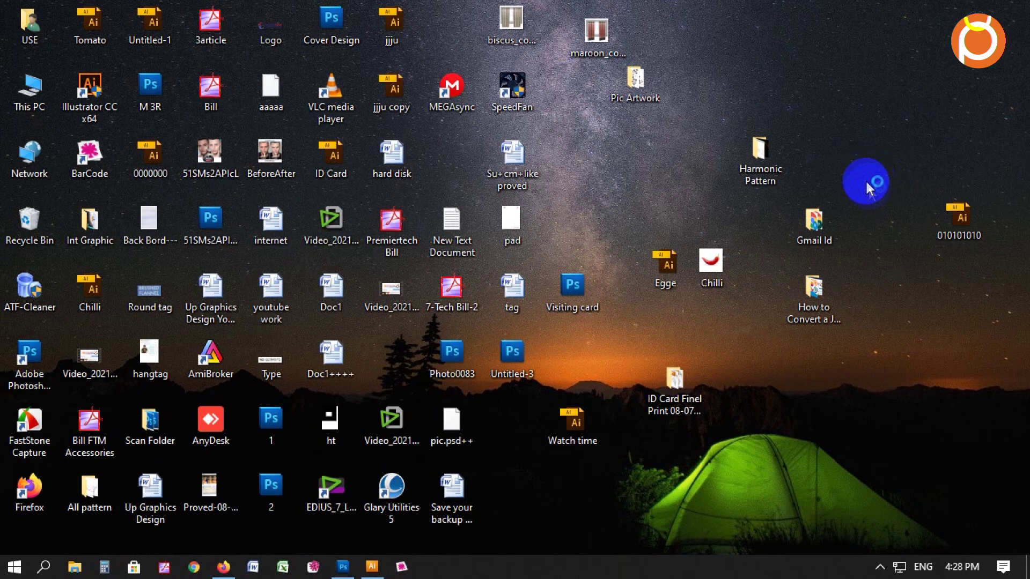
# Step: Refresh the desktop once more
pyautogui.rightClick(855, 101)
pyautogui.click(886, 155)
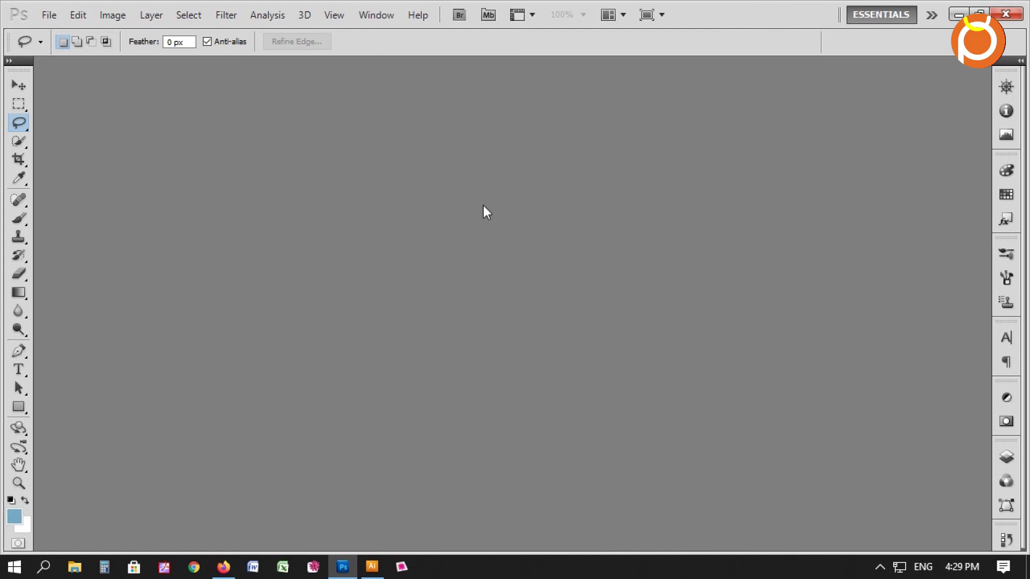
# Step: Open 3.psd from the BC Mockup-1 folder and fit it to the screen
pyautogui.doubleClick(472, 192)
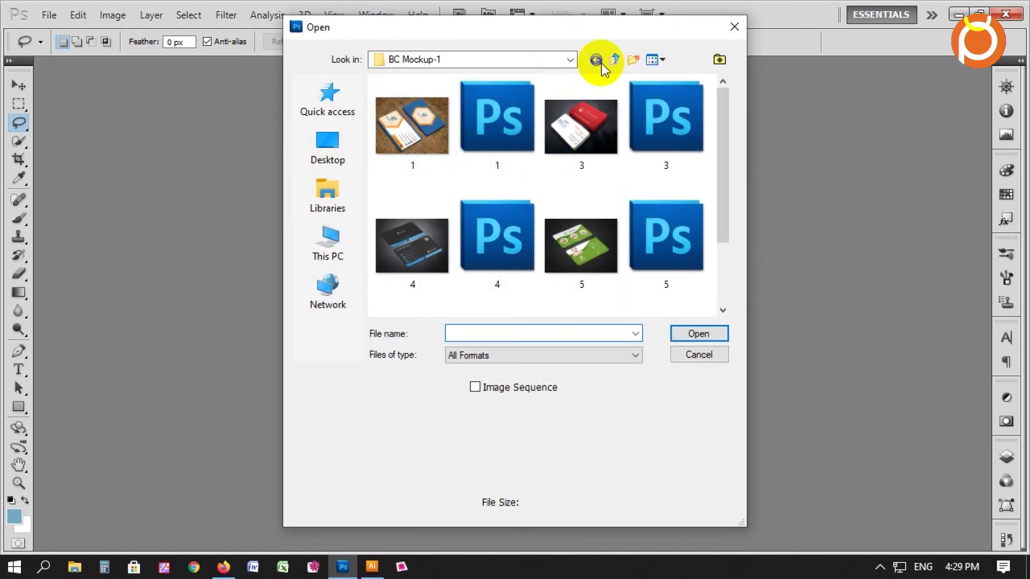
pyautogui.click(679, 123)
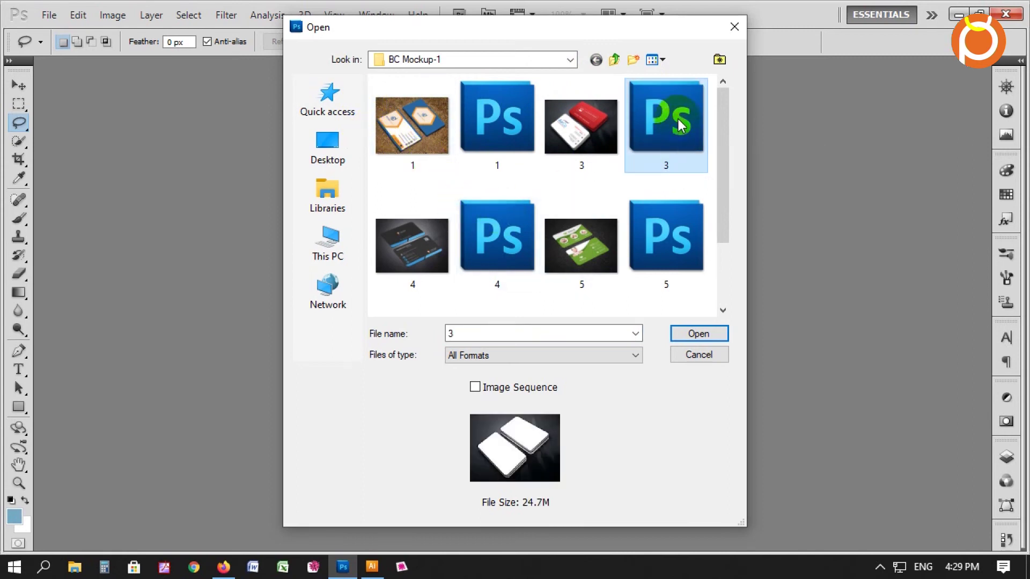
pyautogui.click(699, 334)
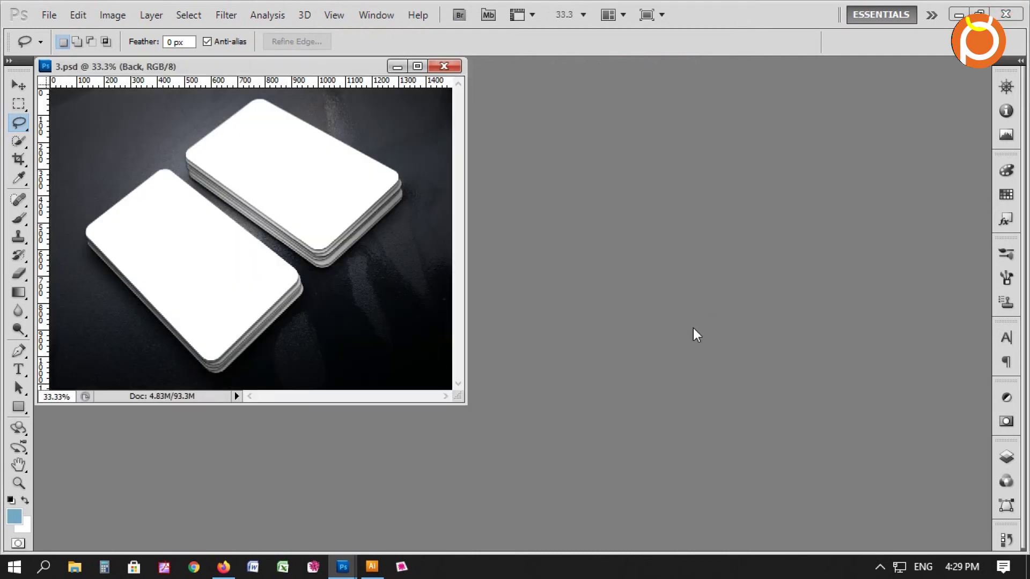
pyautogui.hotkey('ctrl', '-')
pyautogui.hotkey('ctrl', '-')
pyautogui.hotkey('ctrl', '0')
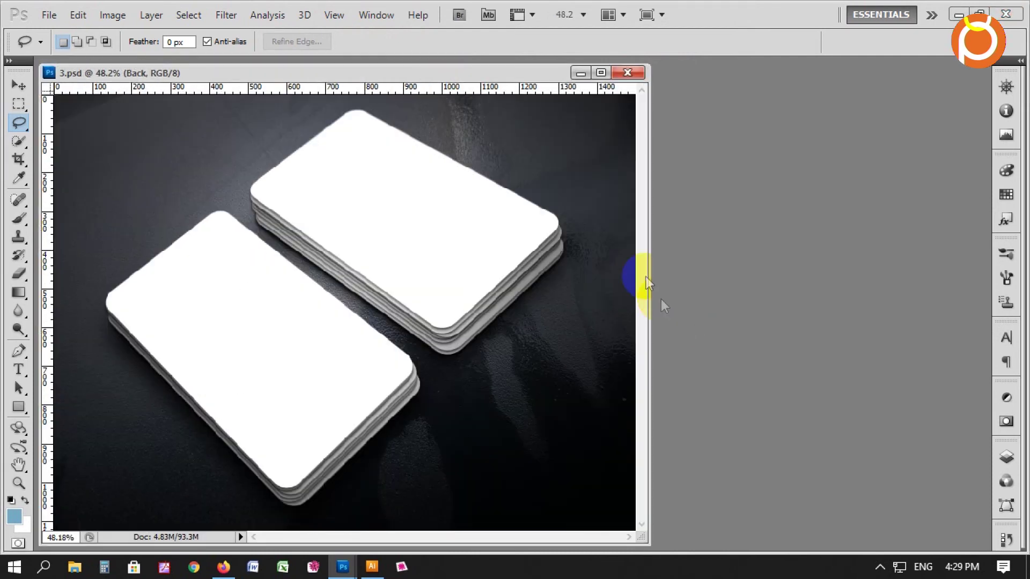
pyautogui.moveTo(467, 73); pyautogui.dragTo(635, 61)
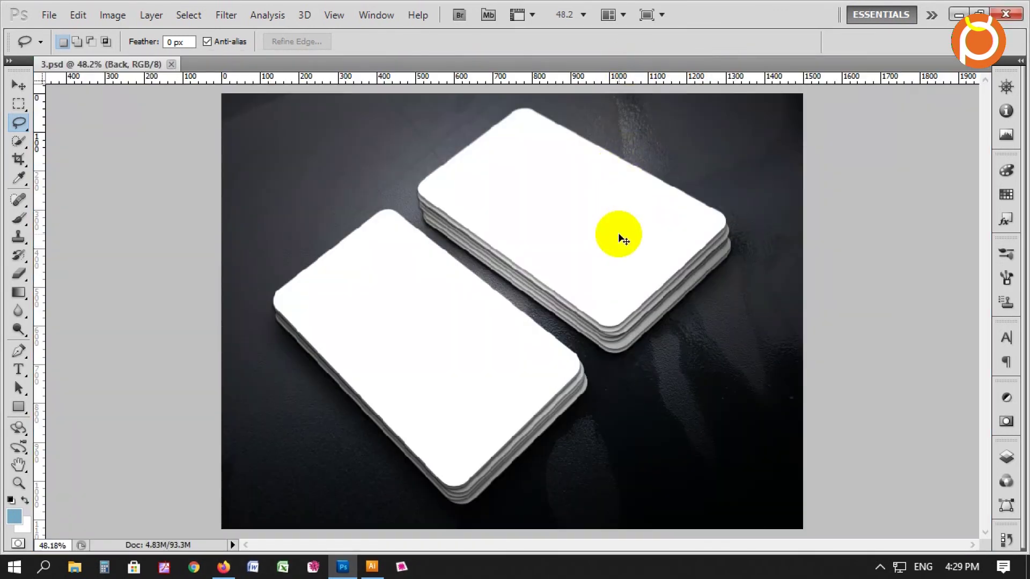
# Step: In Illustrator, select the whole lower front card and convert its text to outlines
pyautogui.press('v')
pyautogui.click(373, 567)
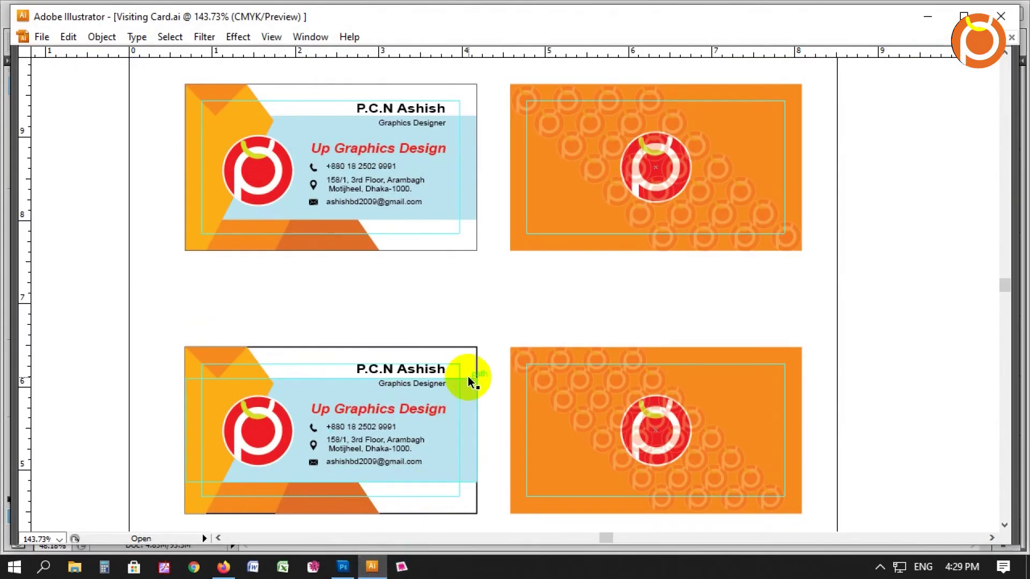
pyautogui.moveTo(480, 320); pyautogui.dragTo(485, 252)
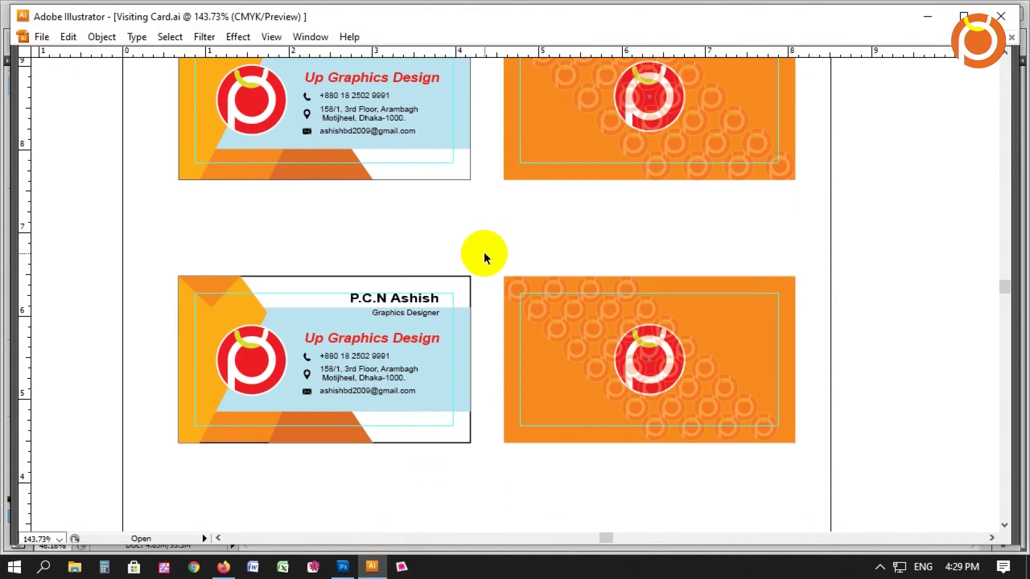
pyautogui.moveTo(165, 241); pyautogui.dragTo(485, 476)
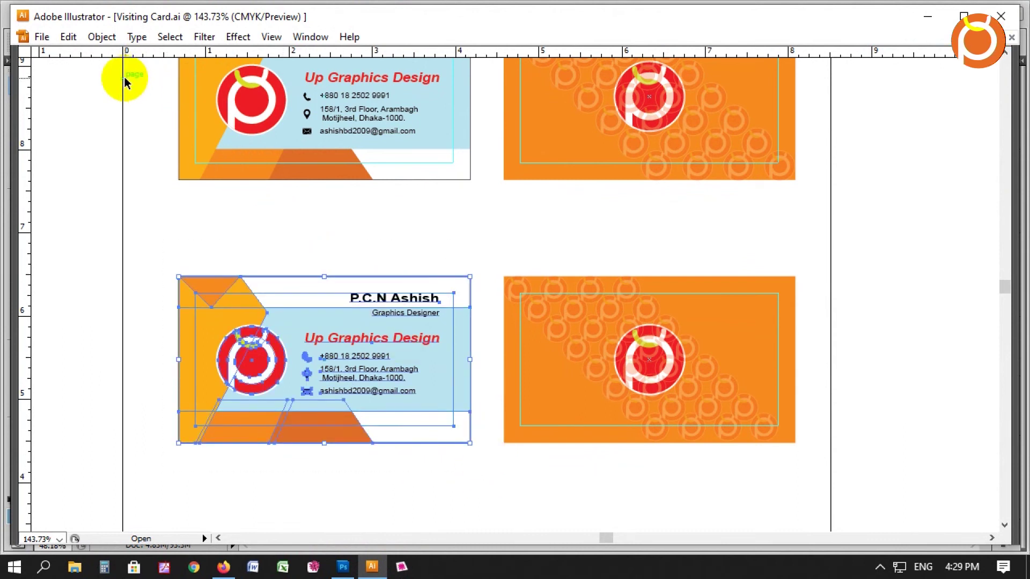
pyautogui.click(103, 37)
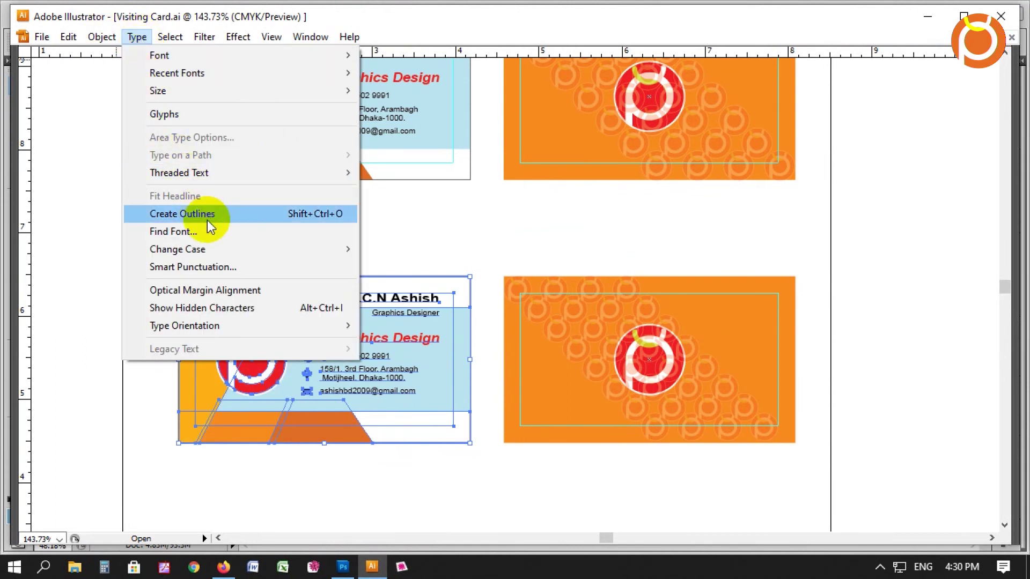
pyautogui.click(214, 217)
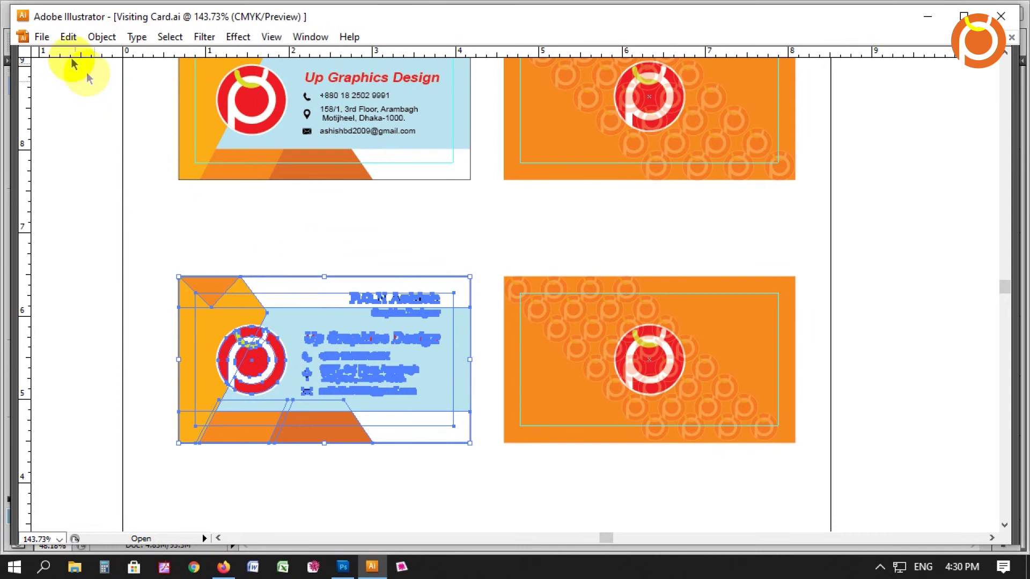
# Step: Cut the lower front card to the clipboard and return to the Photoshop mockup
pyautogui.click(69, 37)
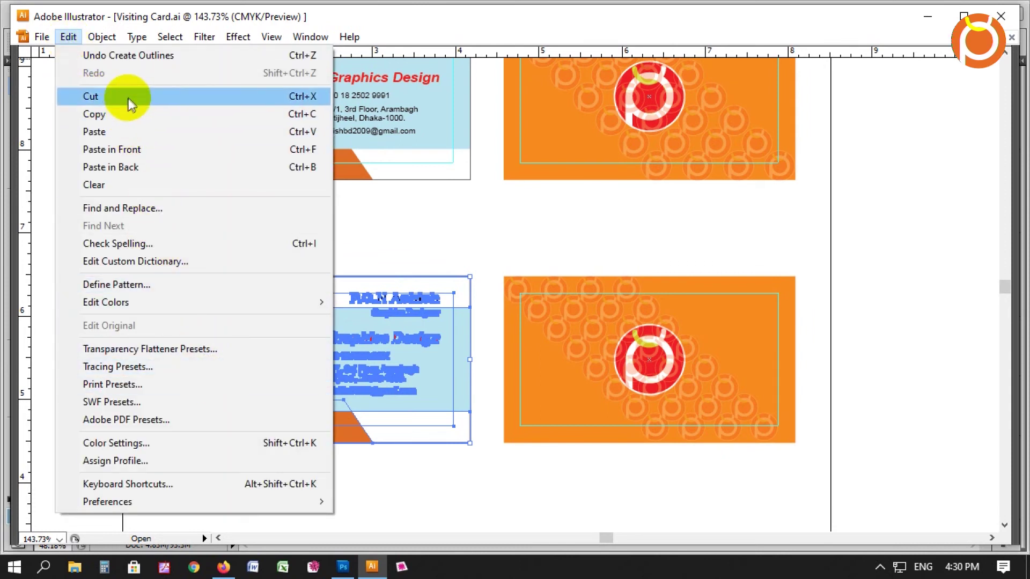
pyautogui.click(129, 96)
pyautogui.click(928, 17)
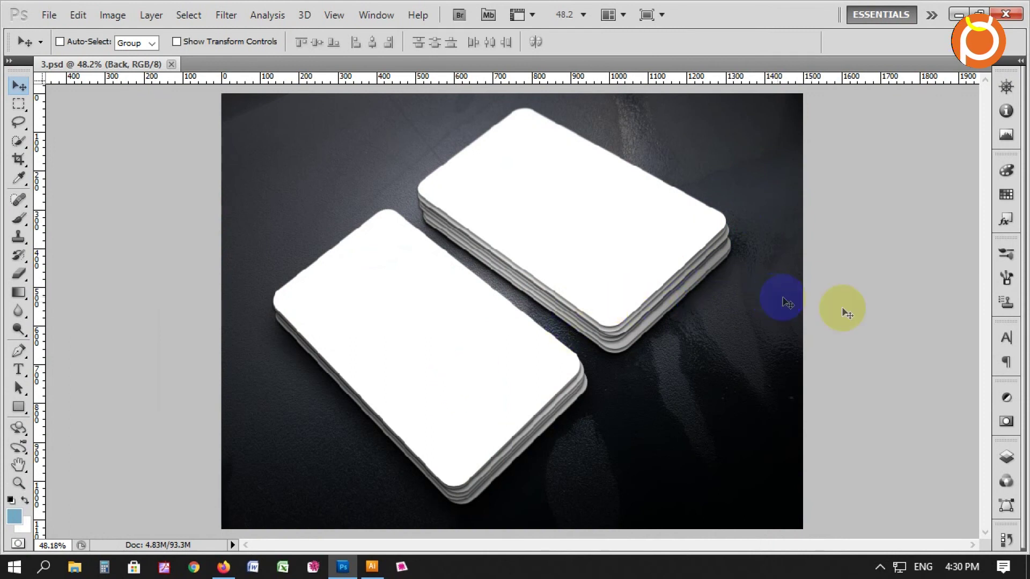
# Step: Show the mockup's layers, select the Front and Back layers, and open the Front smart object
pyautogui.click(1006, 457)
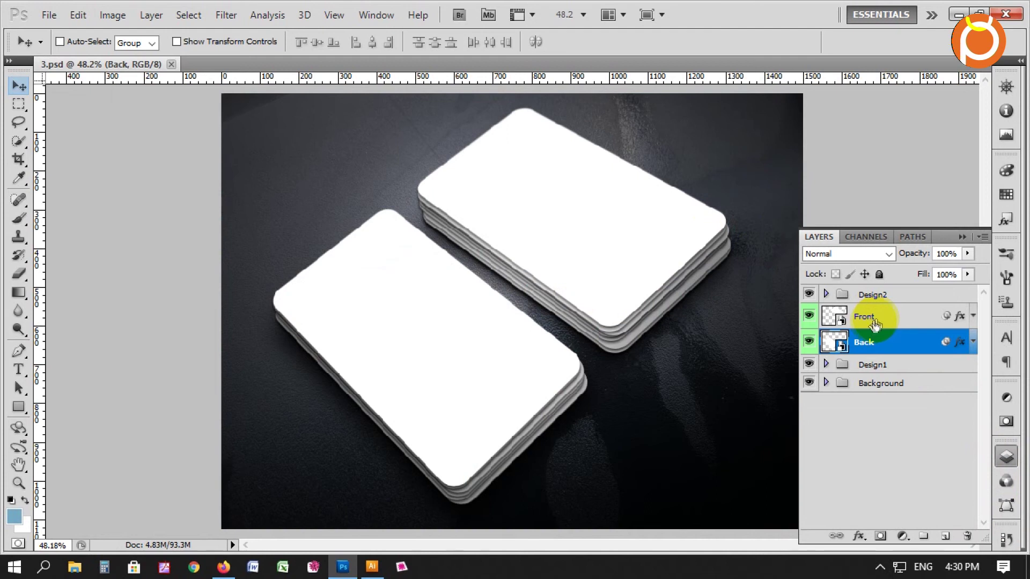
pyautogui.click(891, 321)
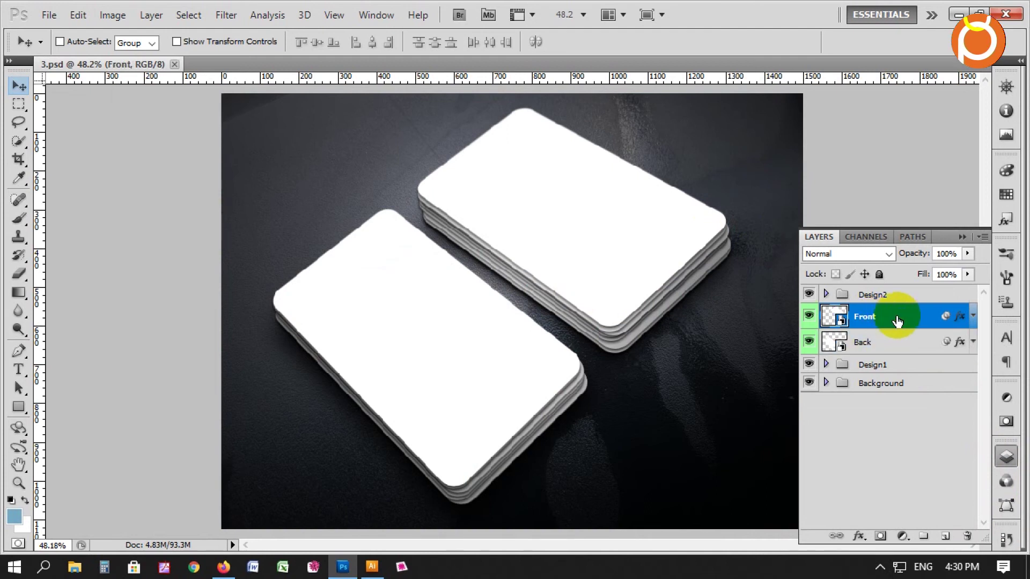
pyautogui.click(879, 352)
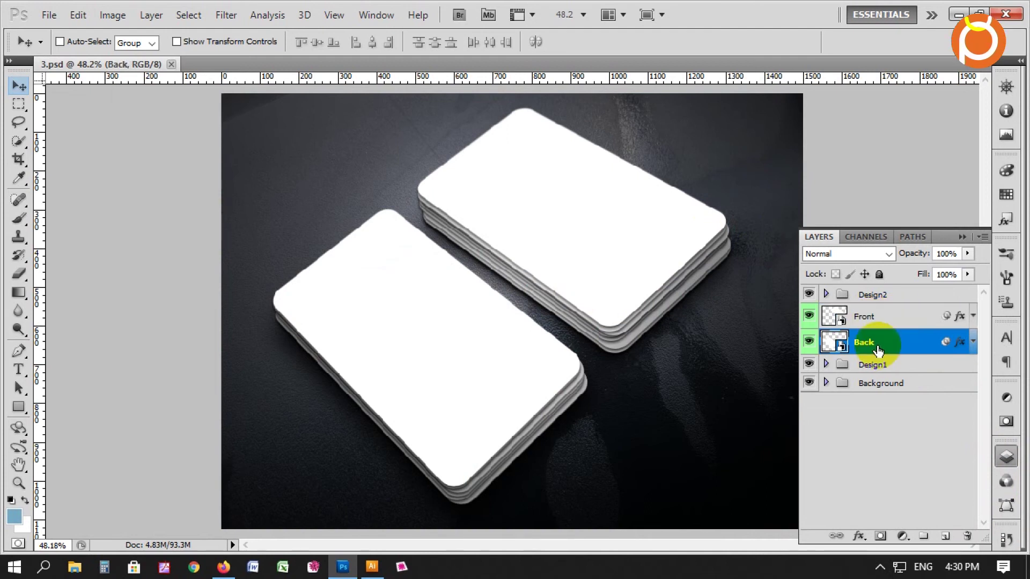
pyautogui.keyDown('ctrl'); pyautogui.click(833, 320); pyautogui.keyUp('ctrl')
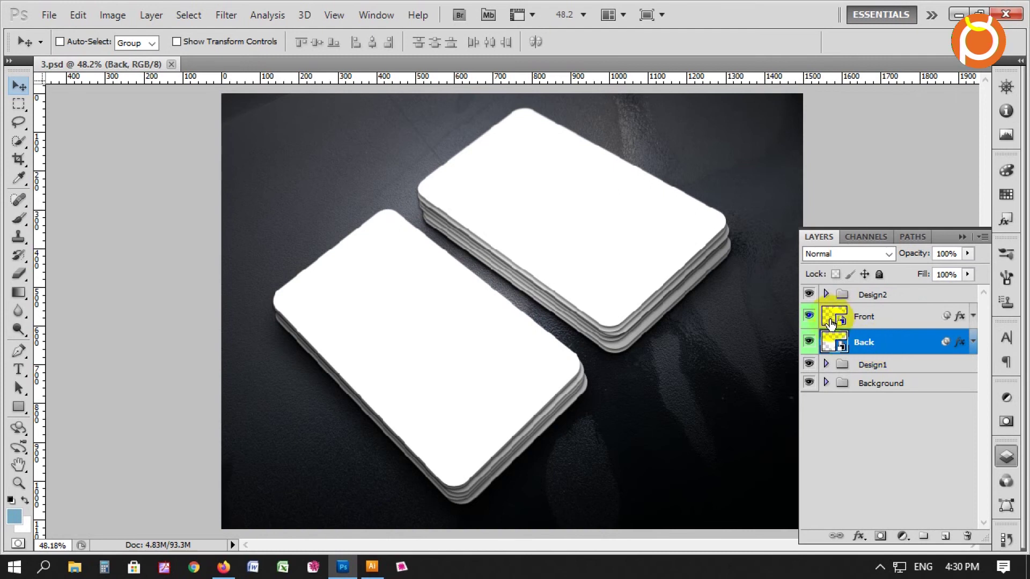
pyautogui.doubleClick(831, 320)
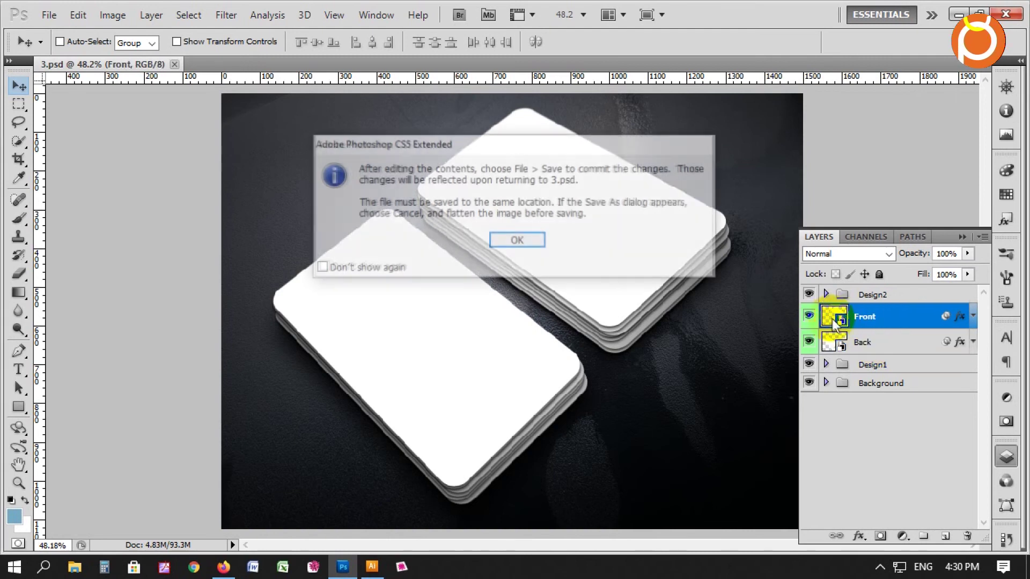
# Step: Open the Front smart object's contents and paste the business card in as pixels
pyautogui.click(538, 255)
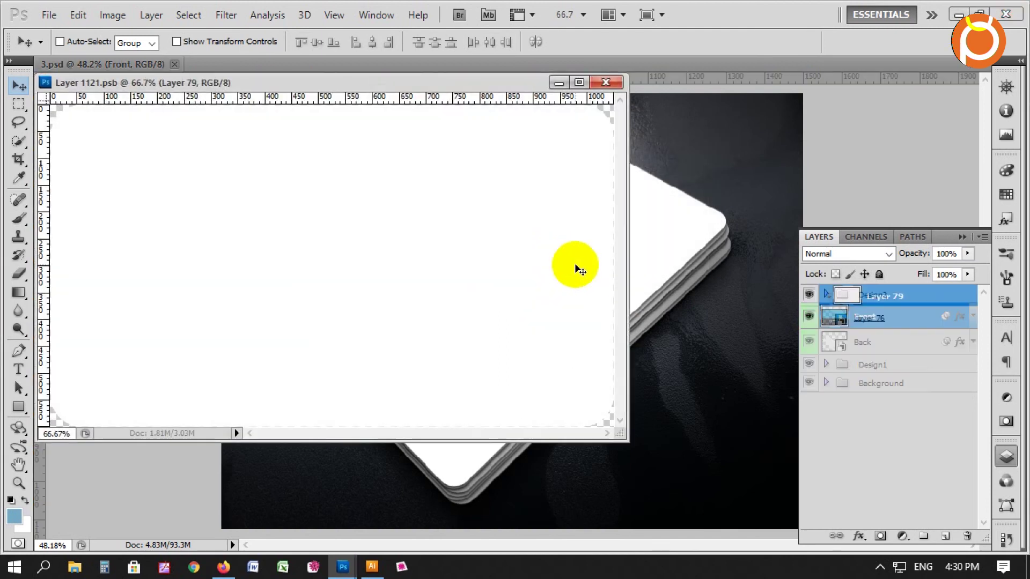
pyautogui.hotkey('ctrl', '-')
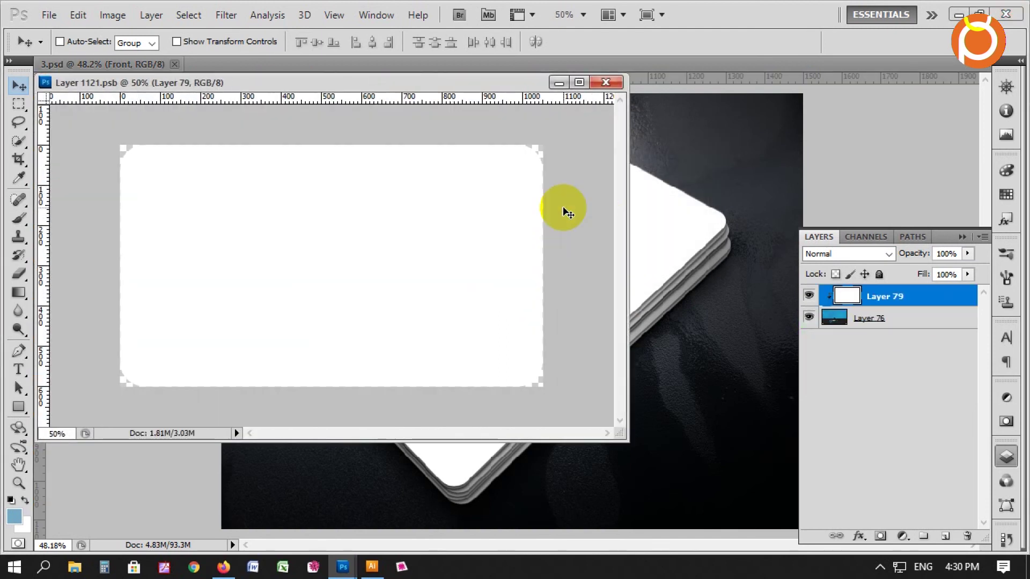
pyautogui.hotkey('ctrl', 'v')
pyautogui.click(457, 207)
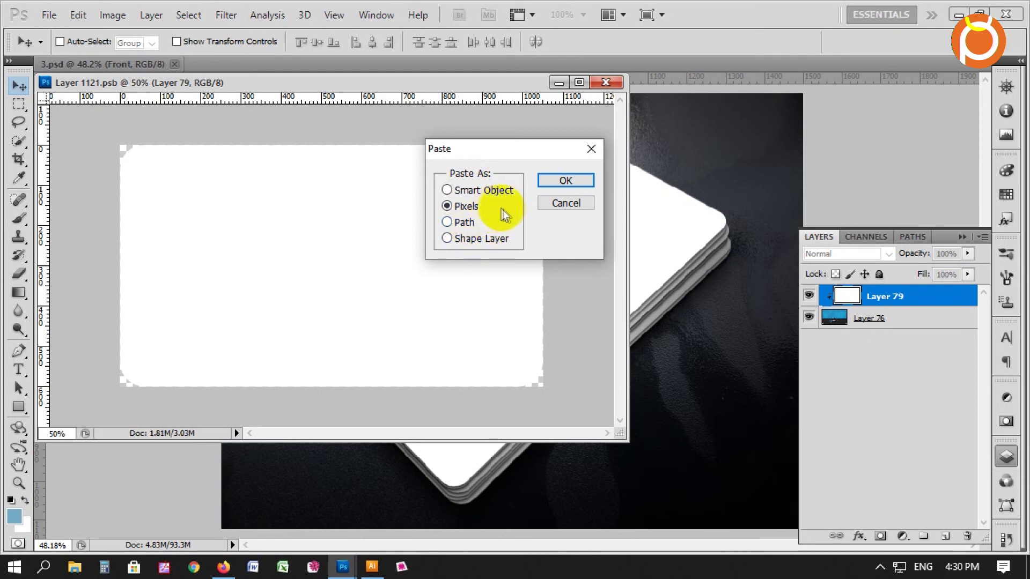
pyautogui.click(564, 183)
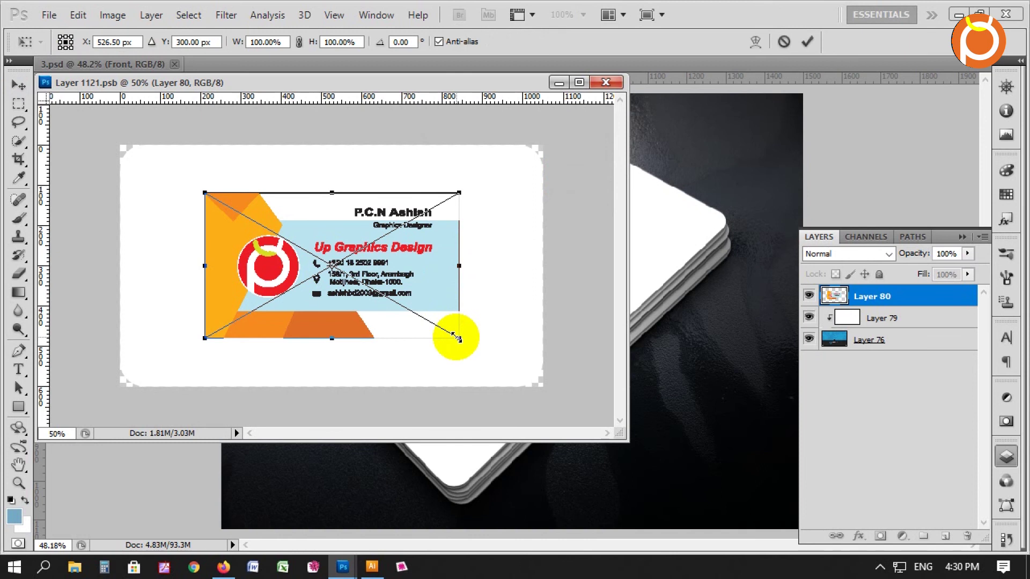
# Step: Enlarge the card to fill the white card, clip it to that shape, and save it
pyautogui.moveTo(458, 339); pyautogui.dragTo(541, 399)
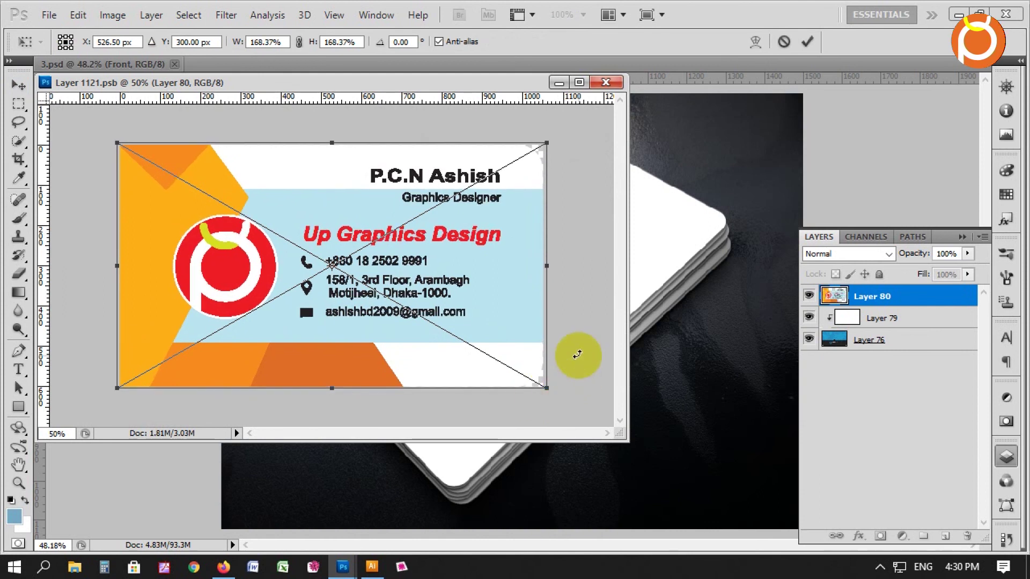
pyautogui.press('Return')
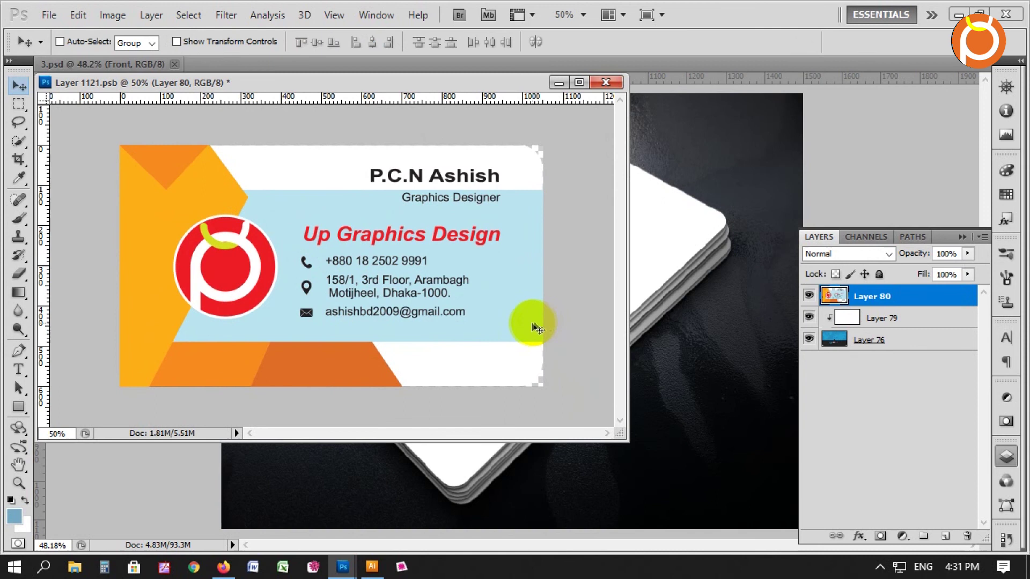
pyautogui.click(982, 238)
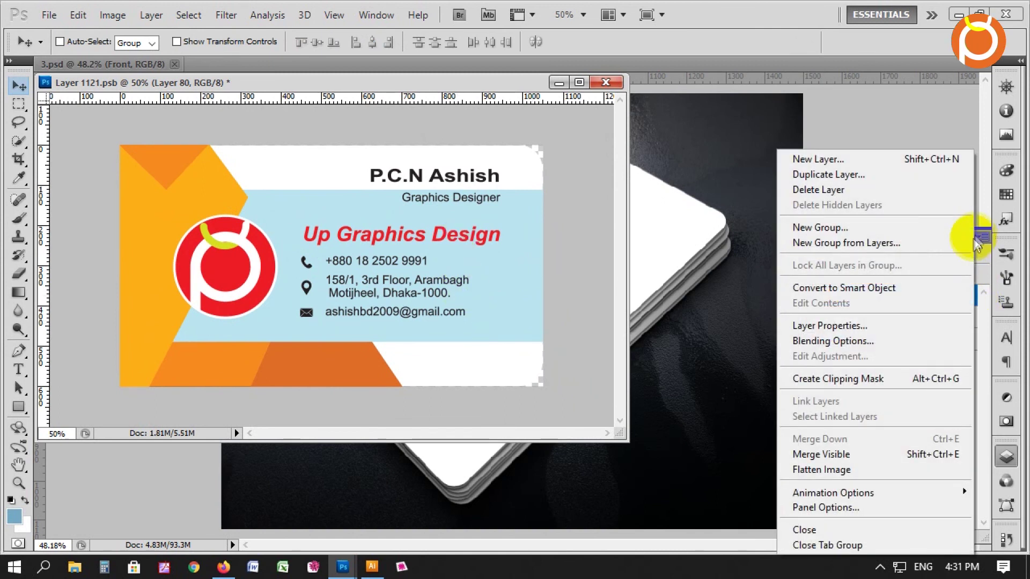
pyautogui.click(873, 381)
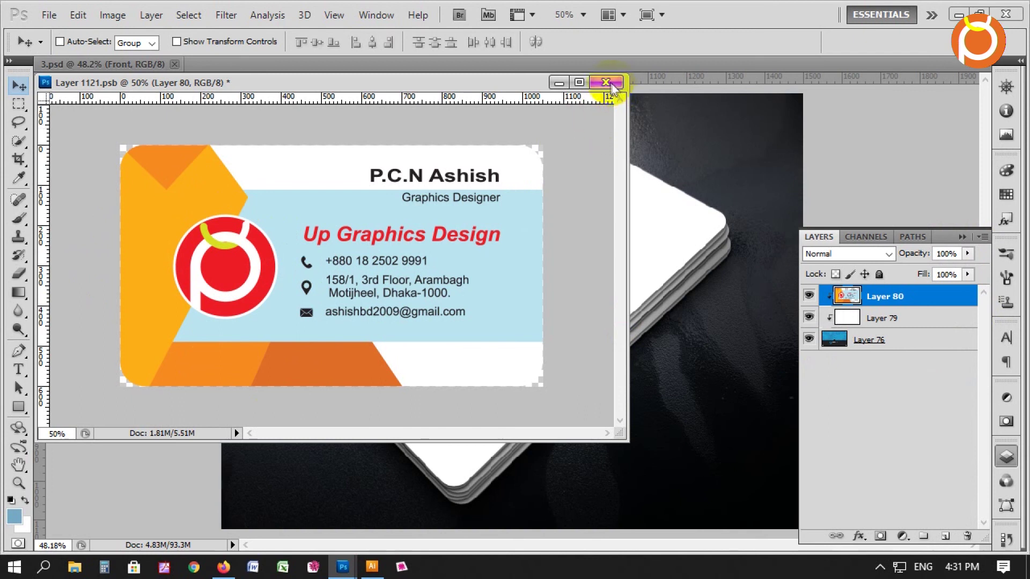
pyautogui.click(606, 83)
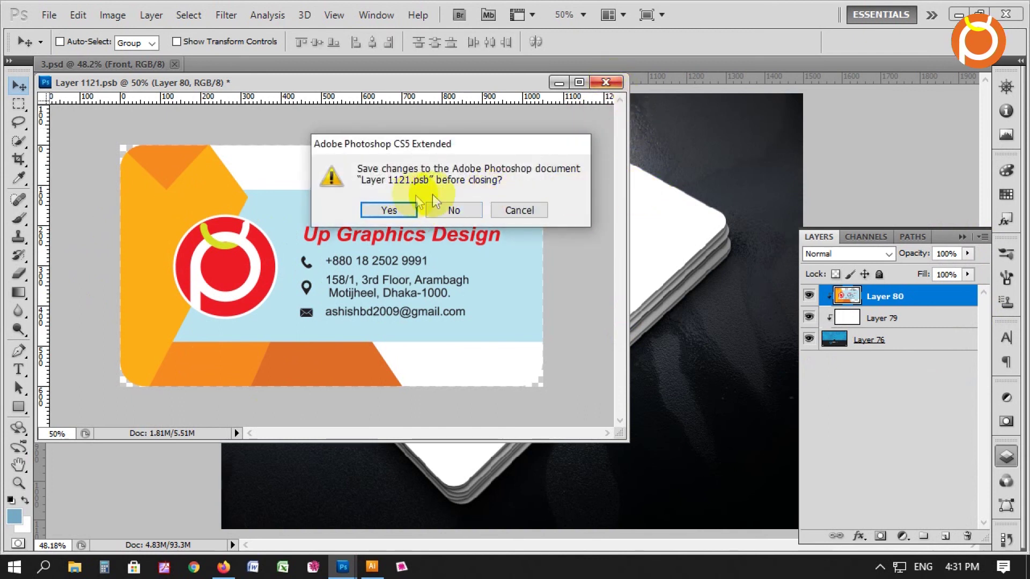
pyautogui.click(389, 211)
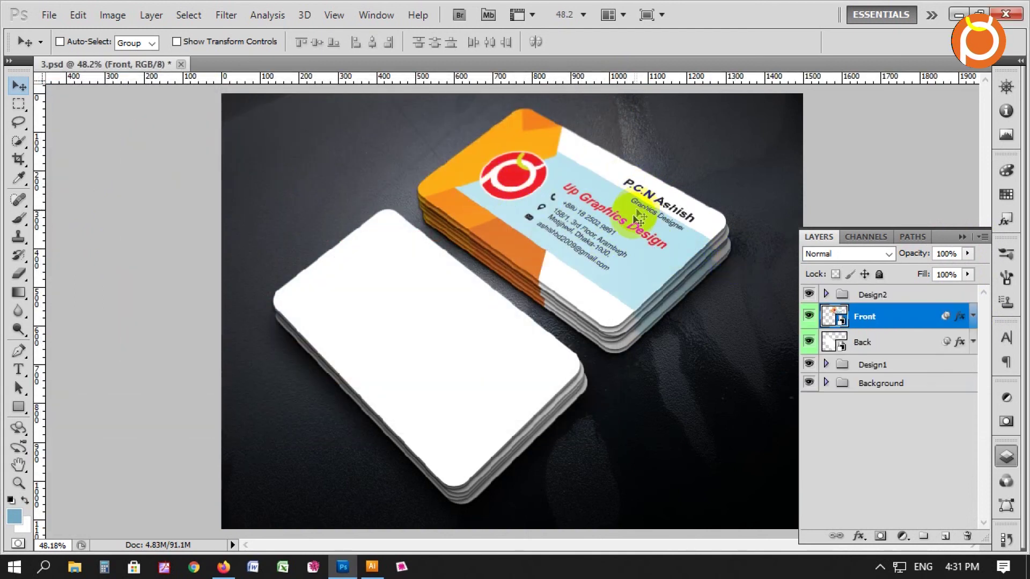
# Step: Select and cut the lower orange back card in Illustrator, then return to Photoshop
pyautogui.click(959, 15)
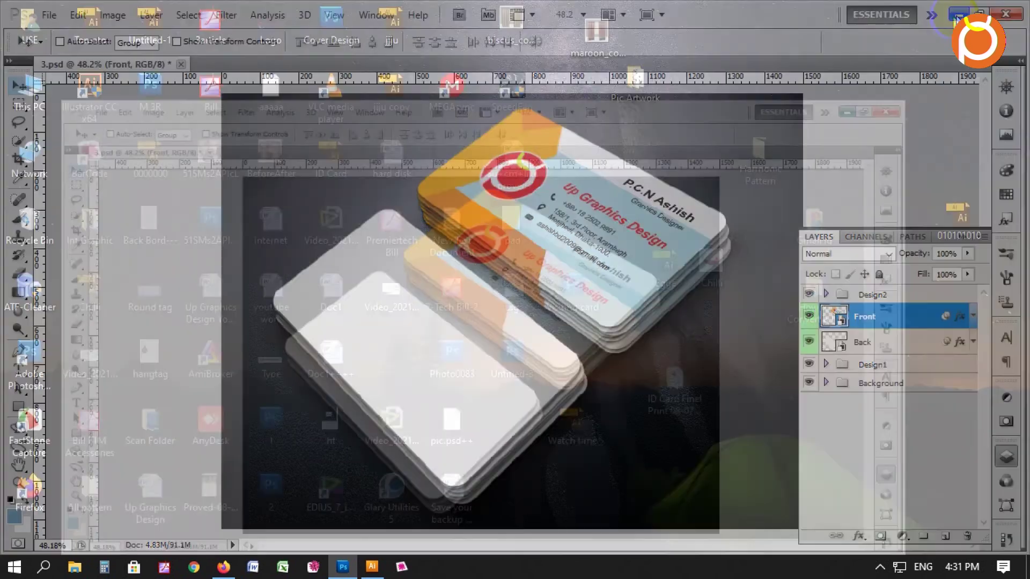
pyautogui.click(372, 567)
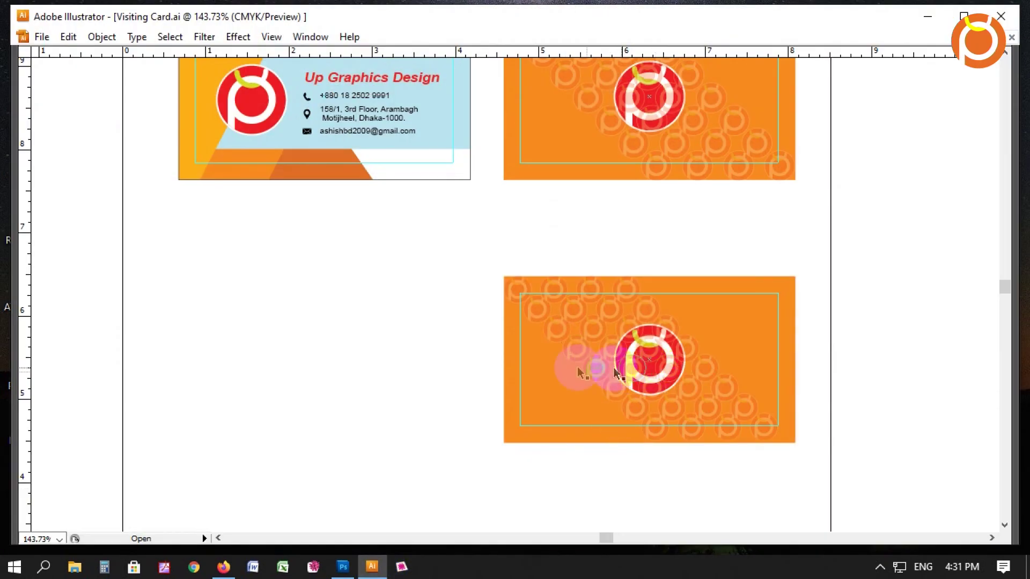
pyautogui.moveTo(429, 254); pyautogui.dragTo(794, 468)
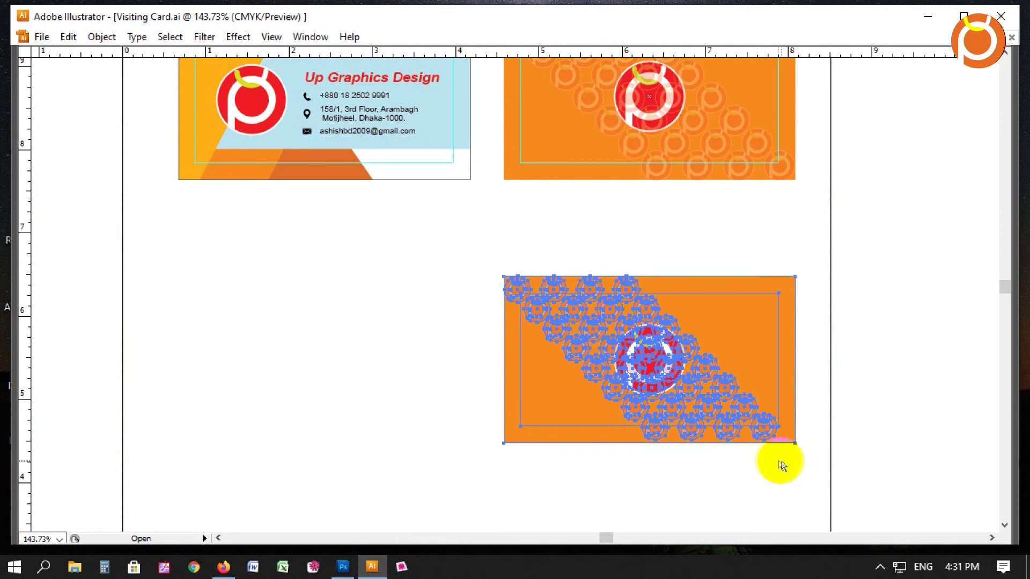
pyautogui.press('Delete')
pyautogui.click(928, 16)
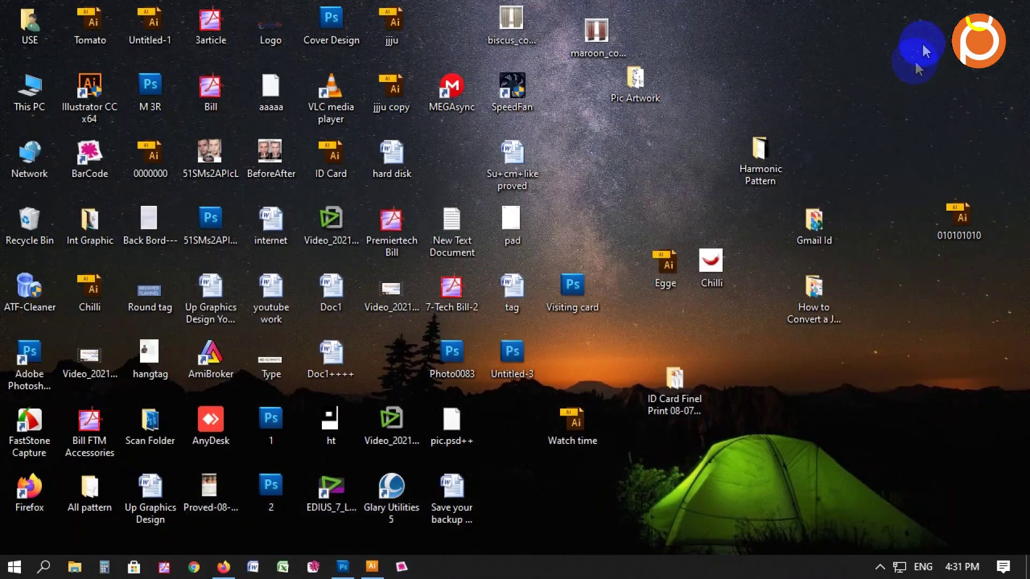
pyautogui.click(343, 567)
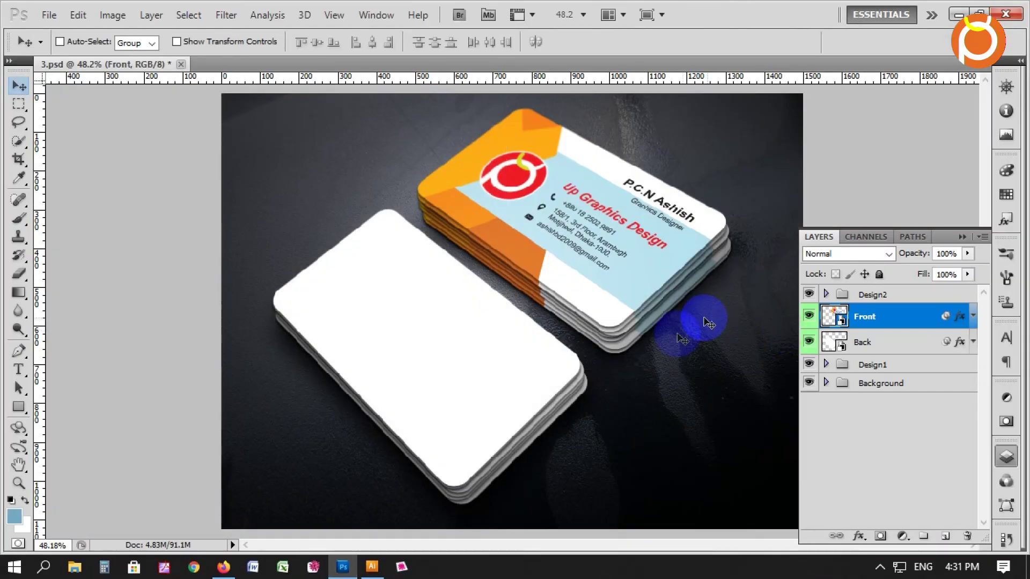
# Step: Open the Back smart object and paste the orange card design in as pixels
pyautogui.click(831, 343)
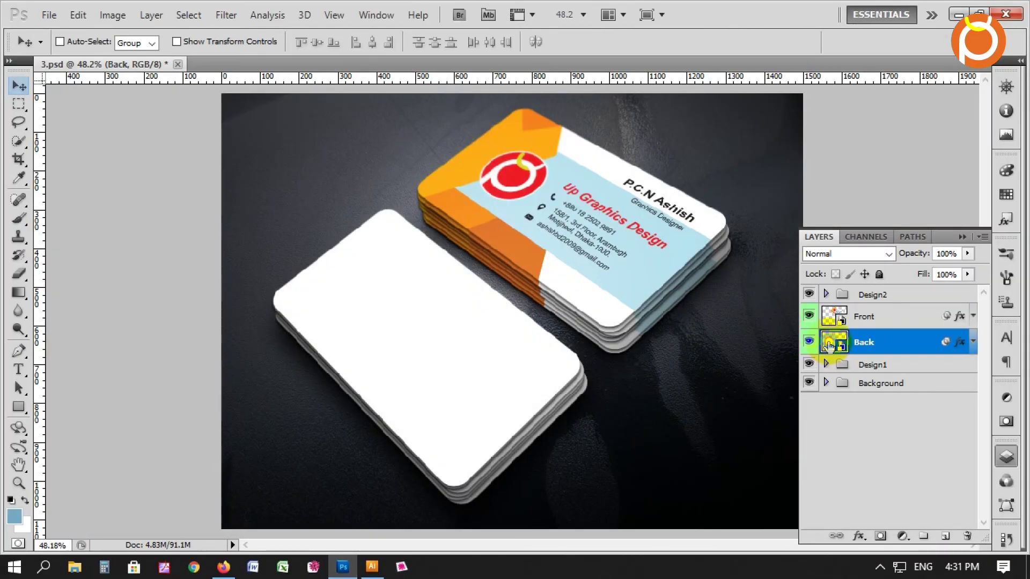
pyautogui.doubleClick(829, 344)
pyautogui.click(525, 240)
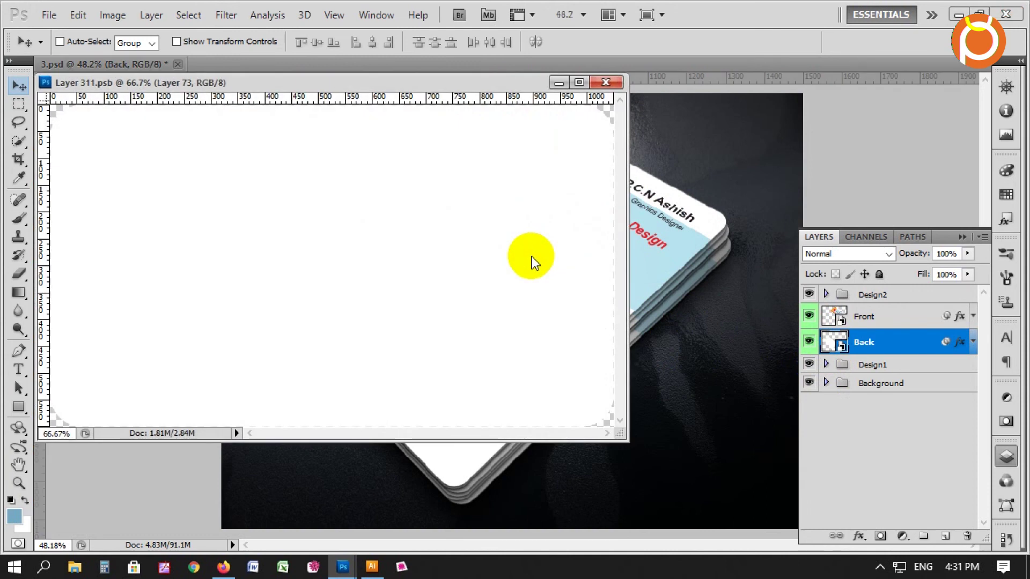
pyautogui.hotkey('ctrl', '-')
pyautogui.hotkey('ctrl', 'v')
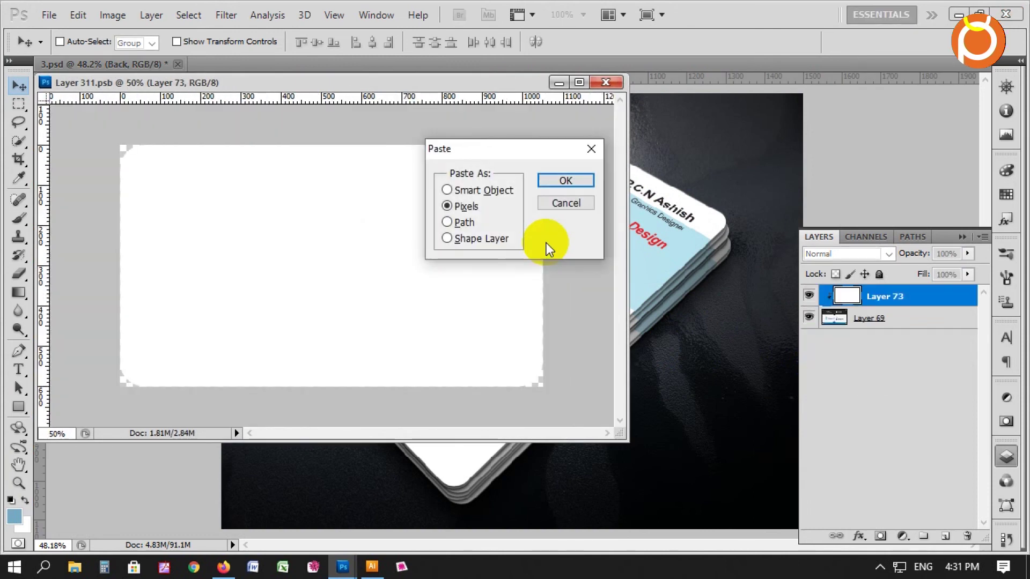
pyautogui.click(564, 180)
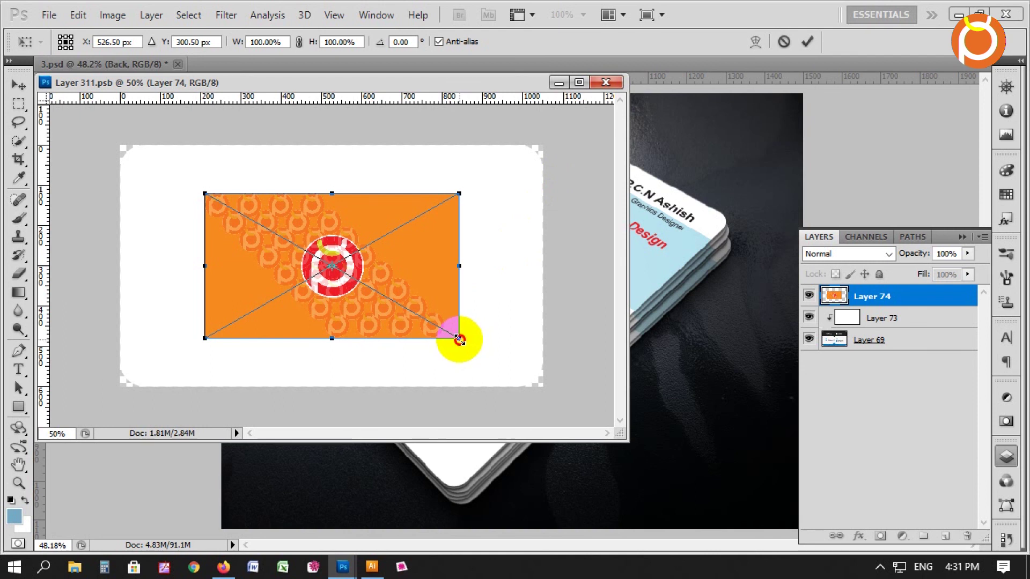
# Step: Enlarge the orange design, clip it to the rounded card, then save it into the mockup
pyautogui.moveTo(460, 340); pyautogui.dragTo(540, 397)
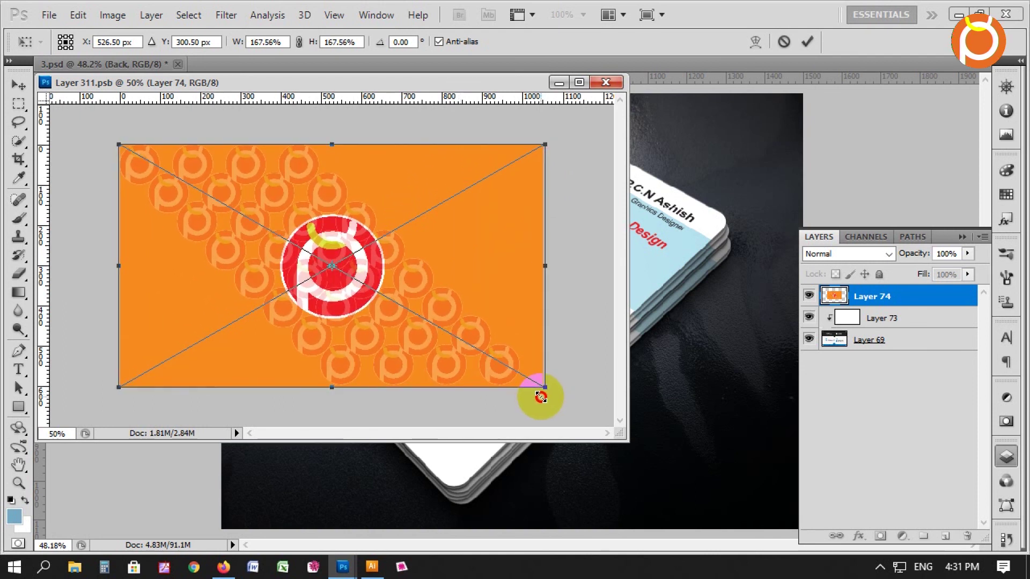
pyautogui.press('Return')
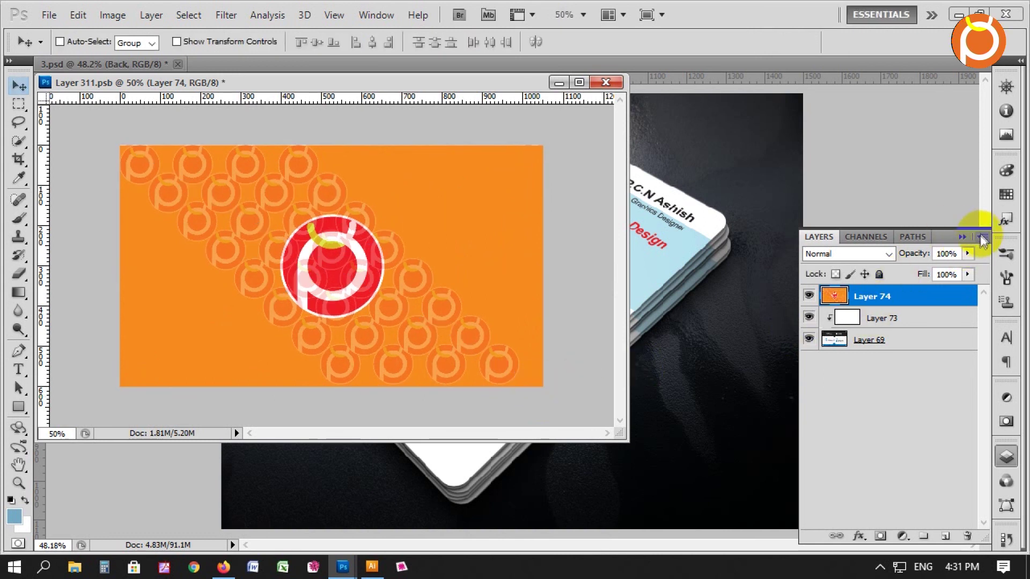
pyautogui.click(983, 238)
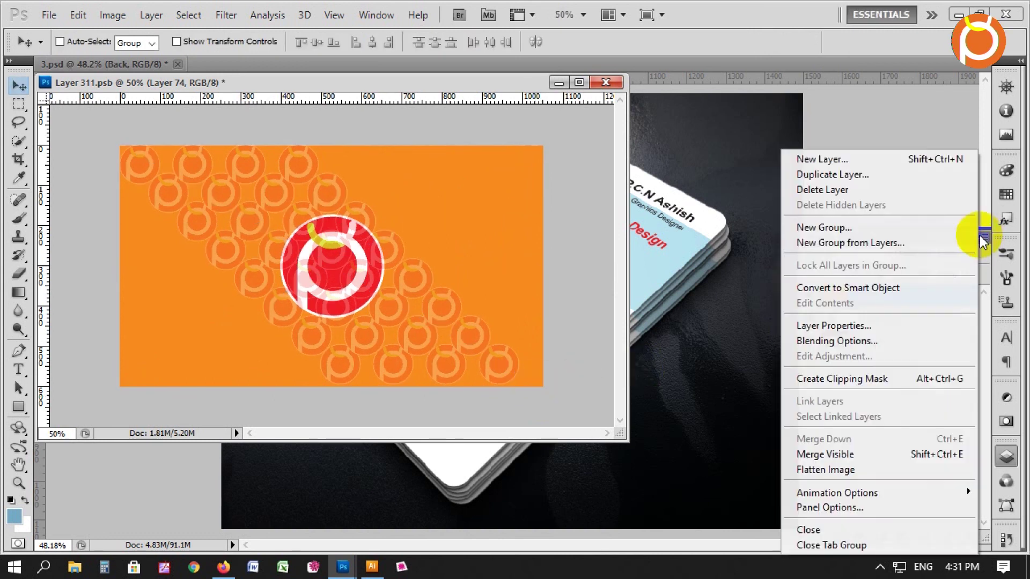
pyautogui.click(898, 387)
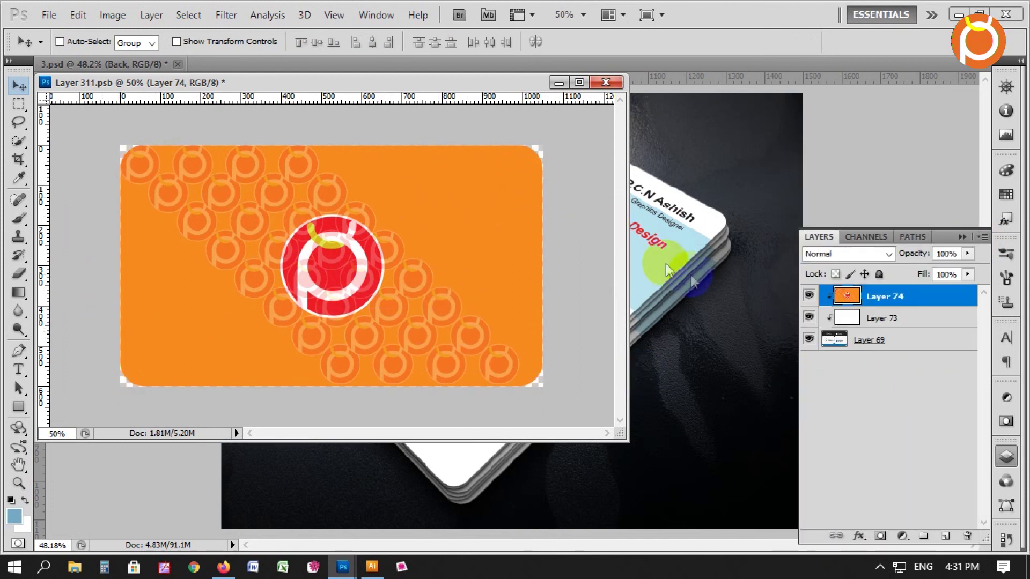
pyautogui.hotkey('ctrl', 't')
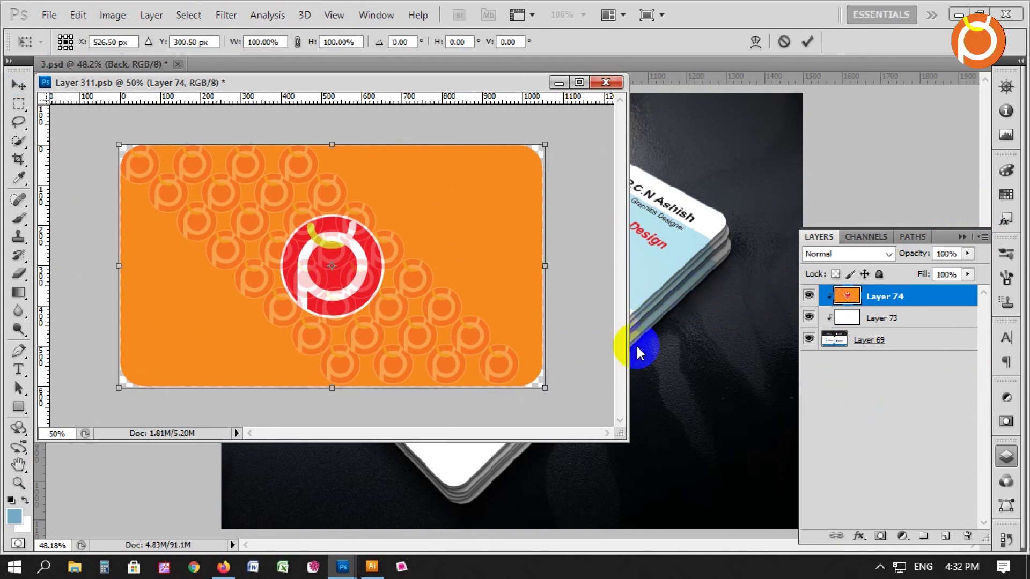
pyautogui.moveTo(546, 379); pyautogui.dragTo(549, 393)
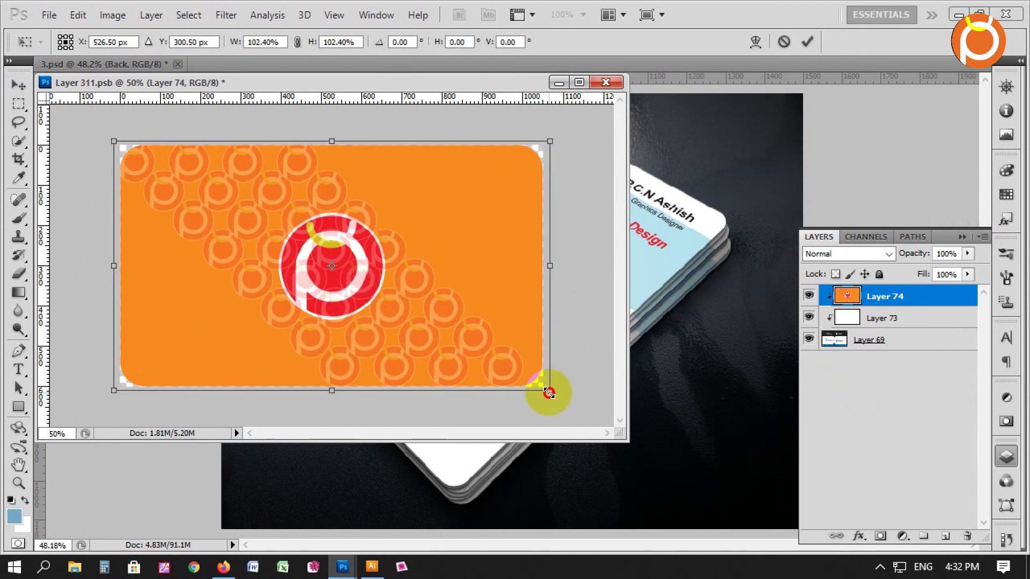
pyautogui.press('Return')
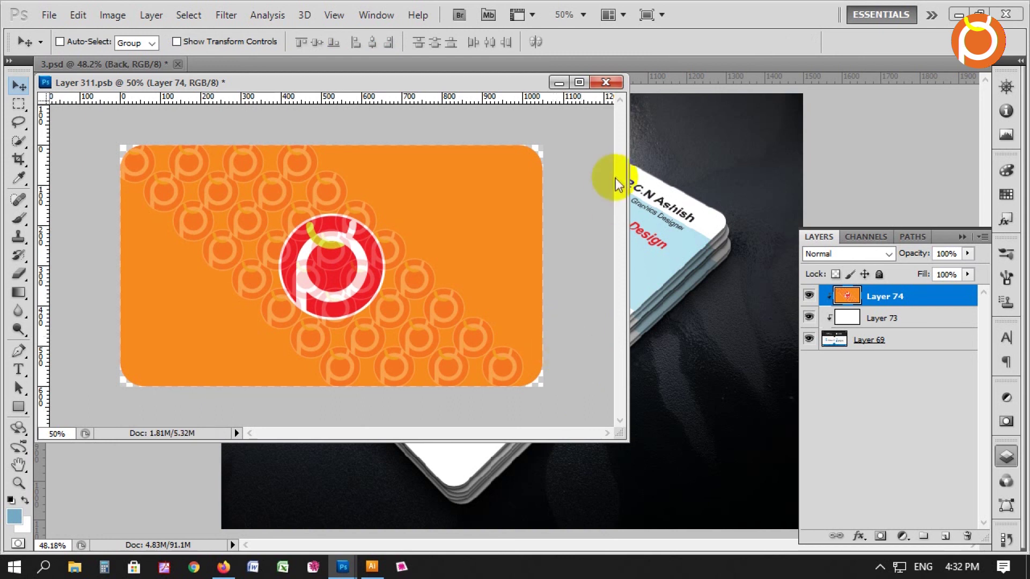
pyautogui.click(606, 83)
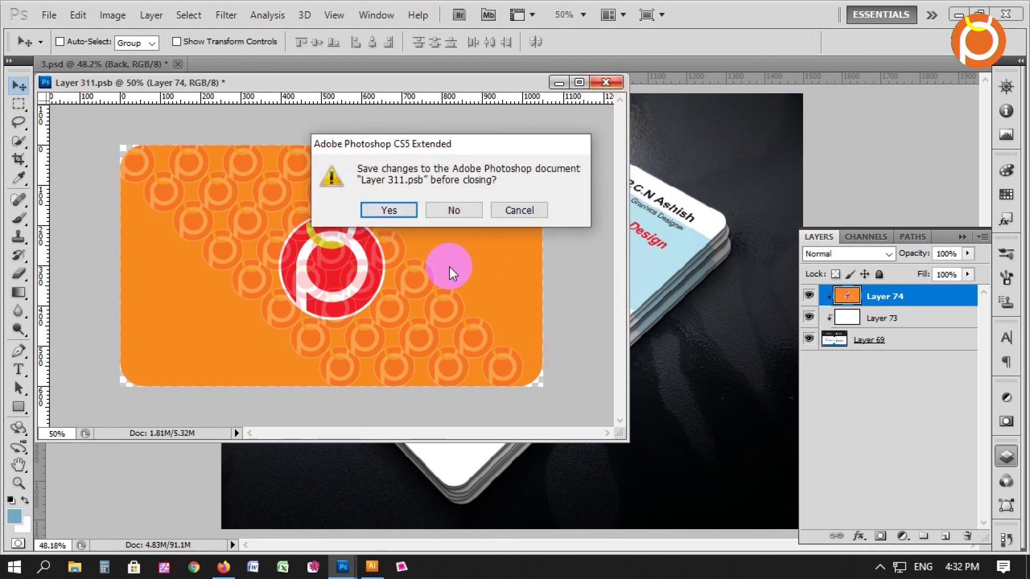
pyautogui.click(394, 213)
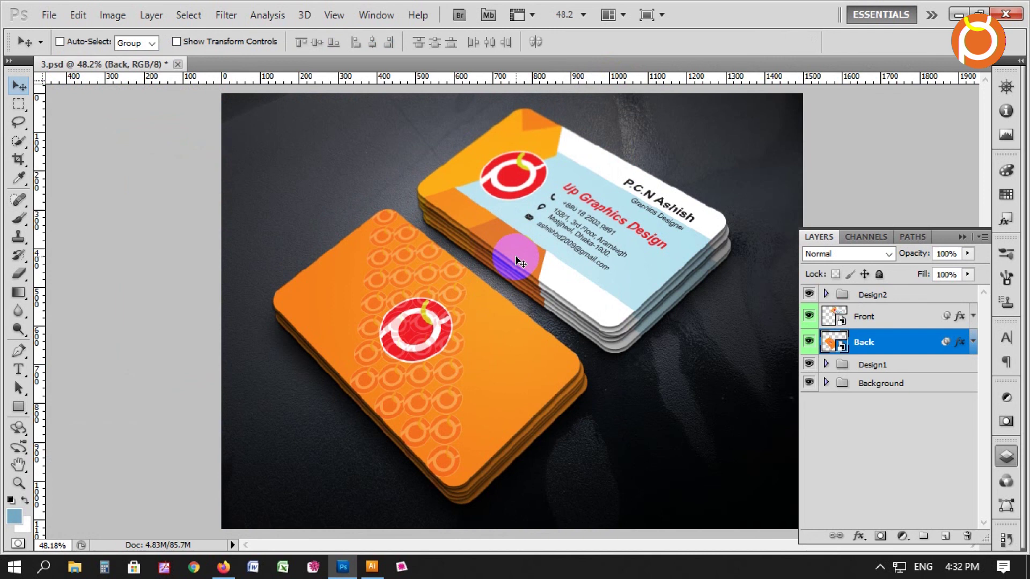
pyautogui.hotkey('ctrl', '-')
pyautogui.moveTo(340, 189); pyautogui.dragTo(775, 451)
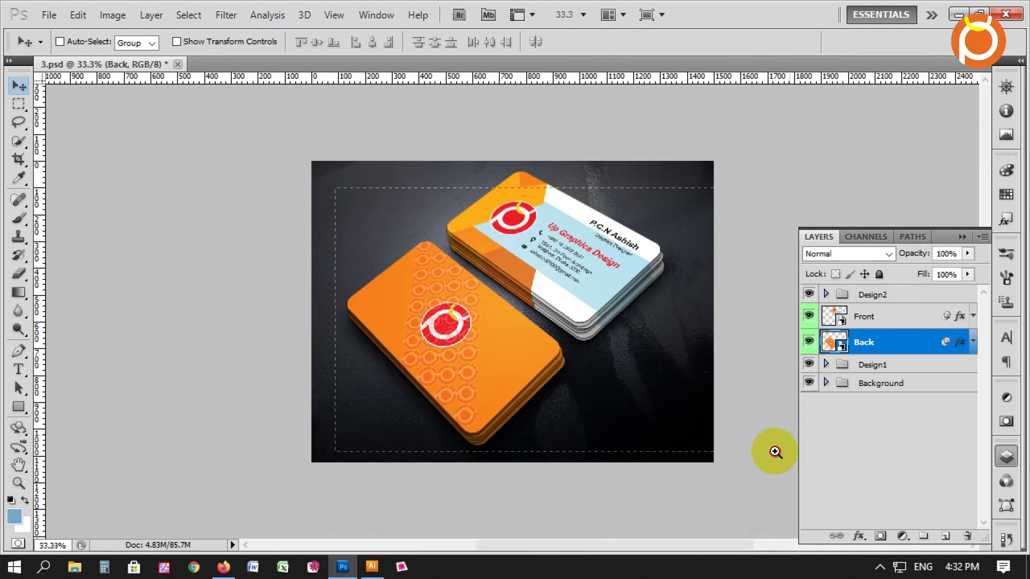
pyautogui.click(962, 237)
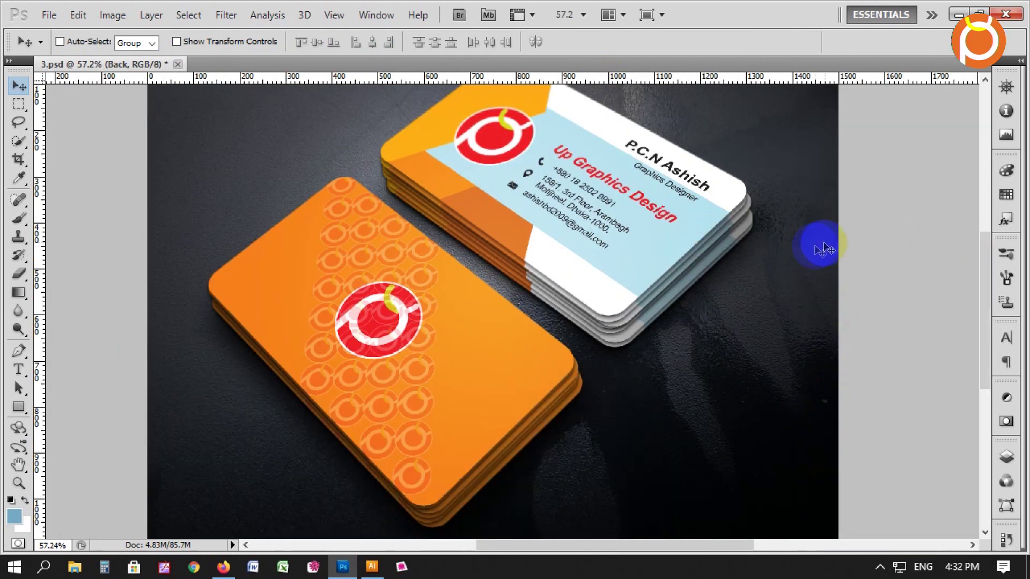
pyautogui.hotkey('ctrl', '0')
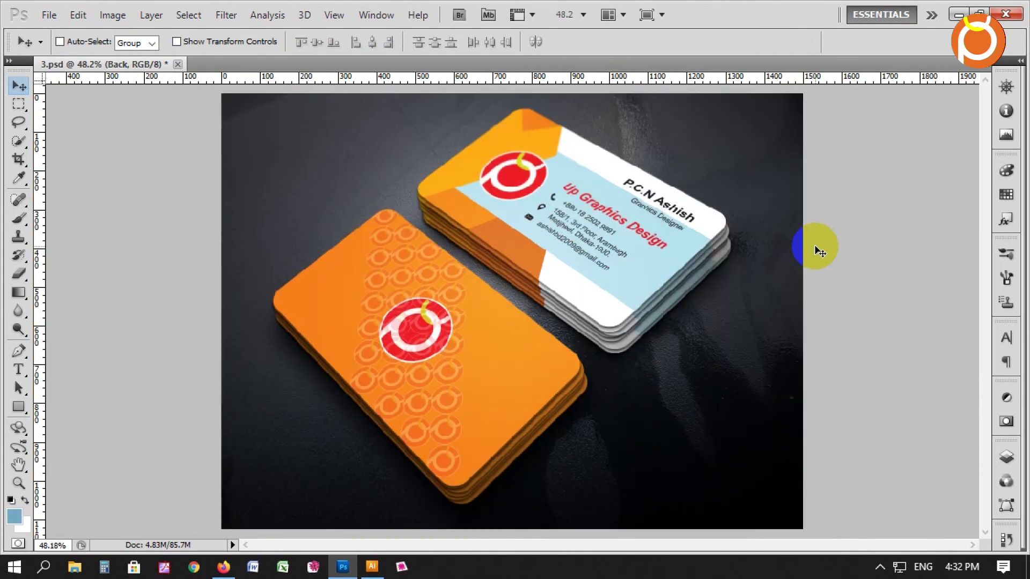